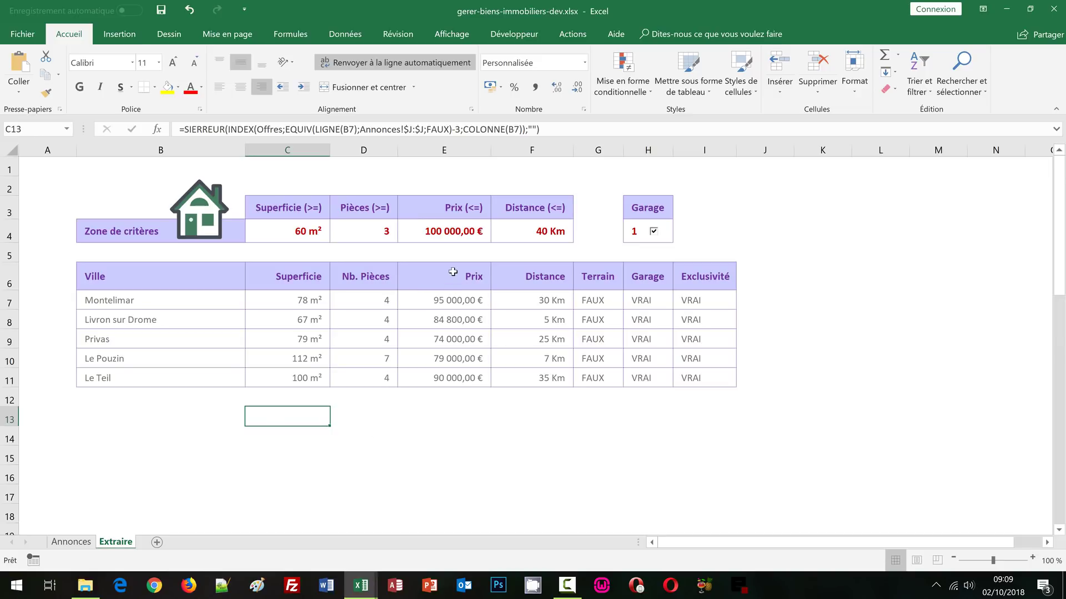
# Step: Set the maximum price criterion in cell E4 of the Extraire sheet to 200000
pyautogui.click(446, 238)
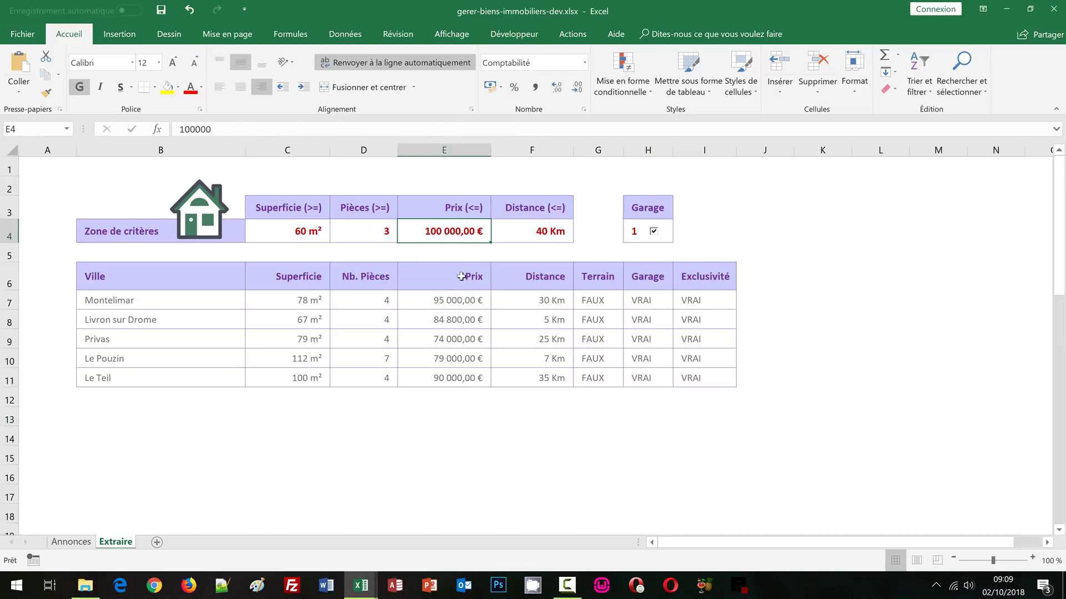
pyautogui.write('20')
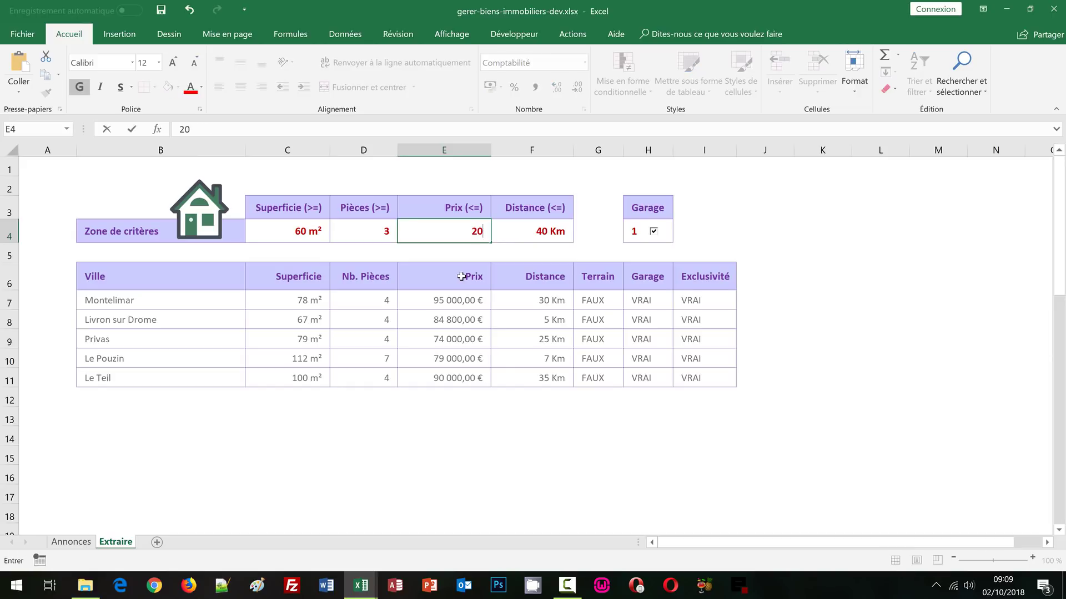
pyautogui.write('0000')
pyautogui.press('Return')
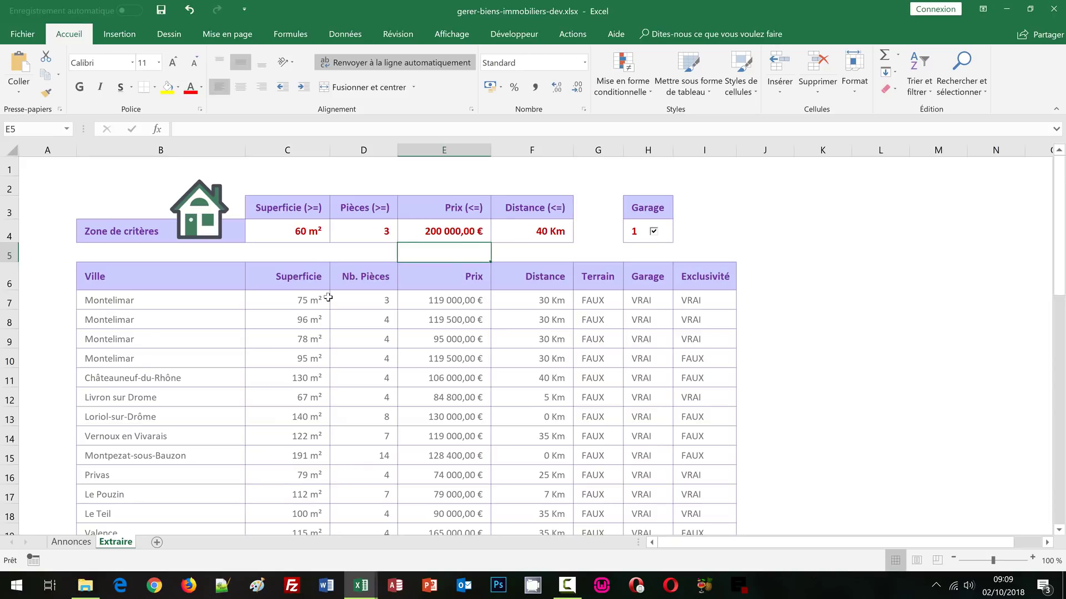
# Step: Open annonces-immobiliere.accdb from the video folder in Access, enable its content and display the Biens table
pyautogui.click(86, 589)
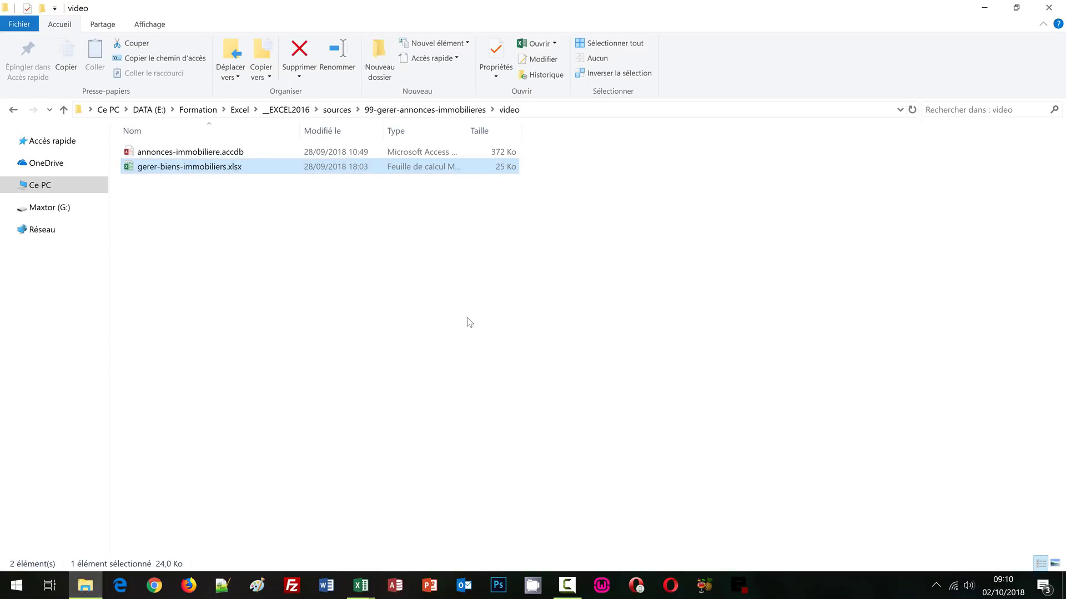
pyautogui.click(220, 218)
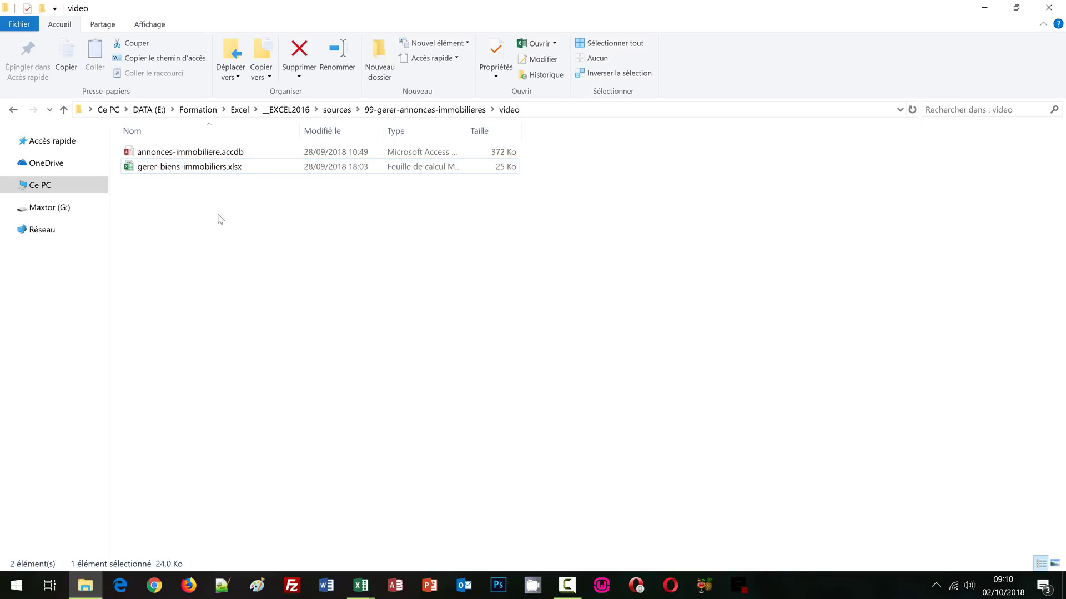
pyautogui.click(217, 154)
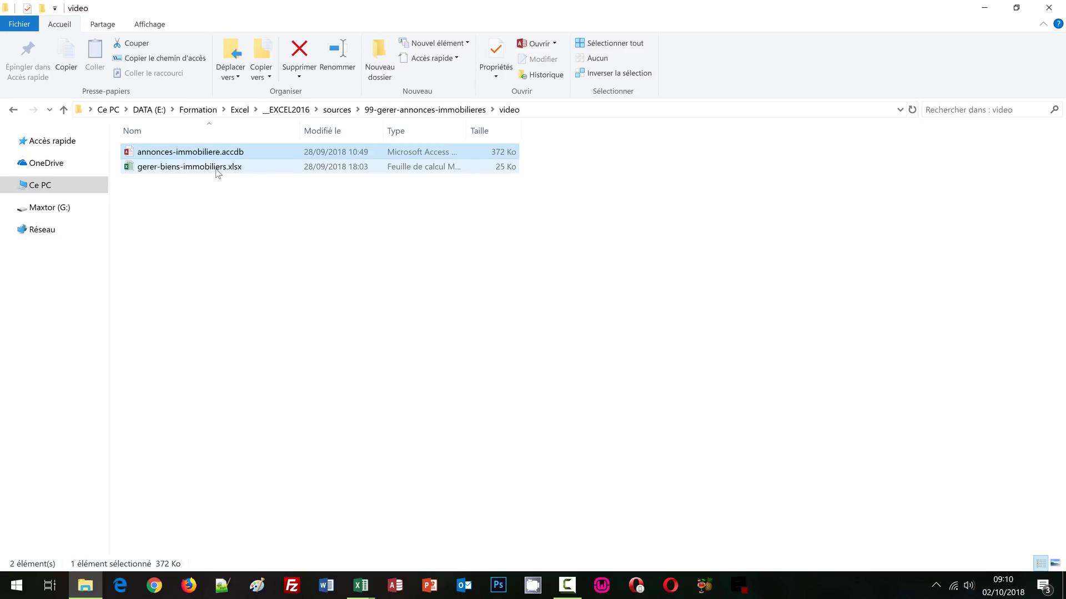
pyautogui.click(216, 171)
pyautogui.doubleClick(215, 154)
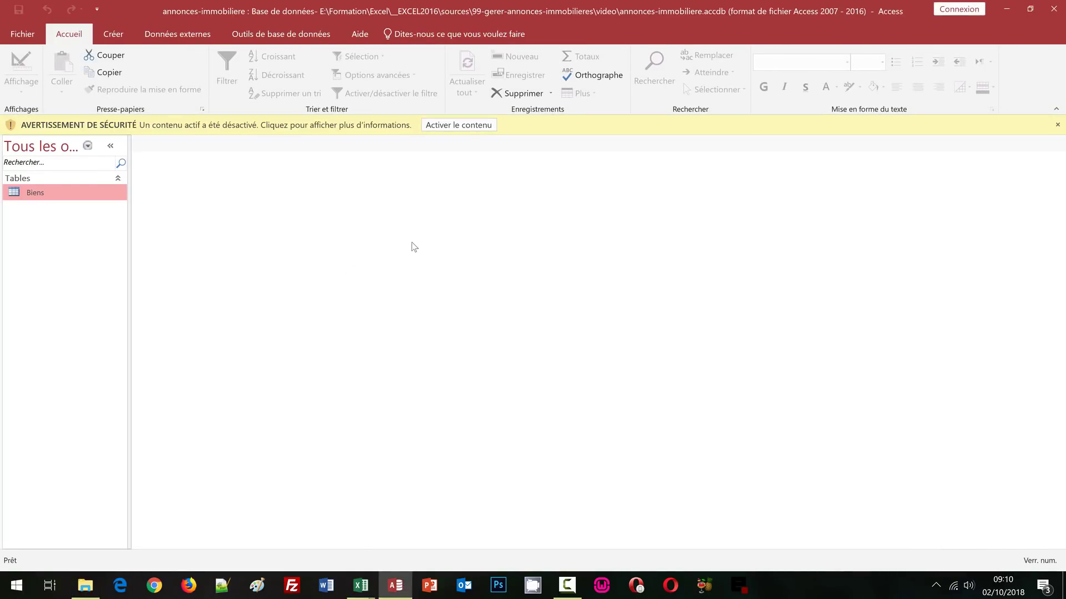
pyautogui.click(458, 126)
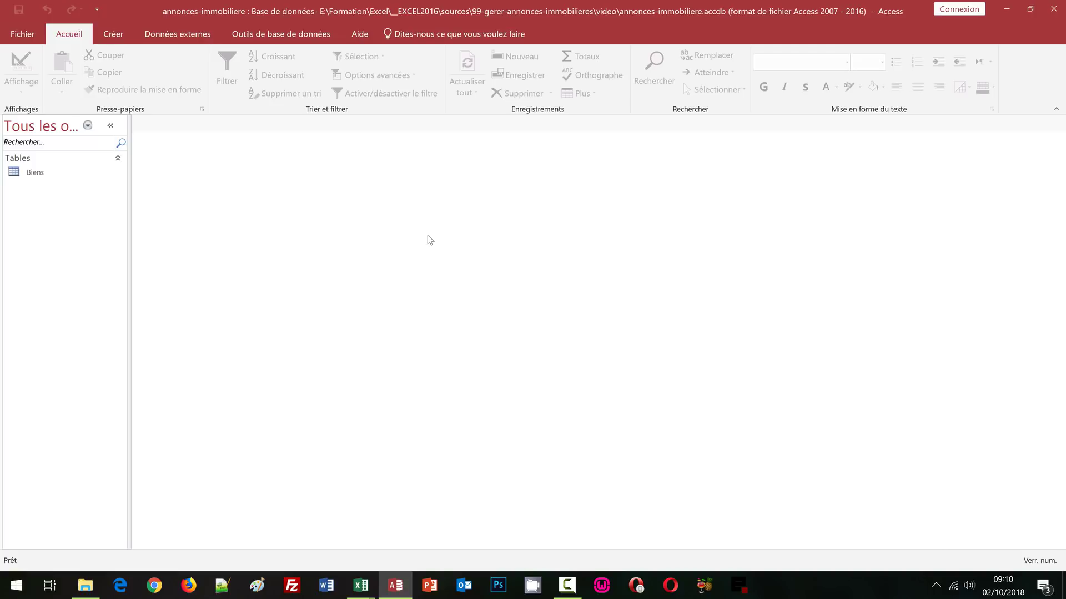
pyautogui.doubleClick(35, 173)
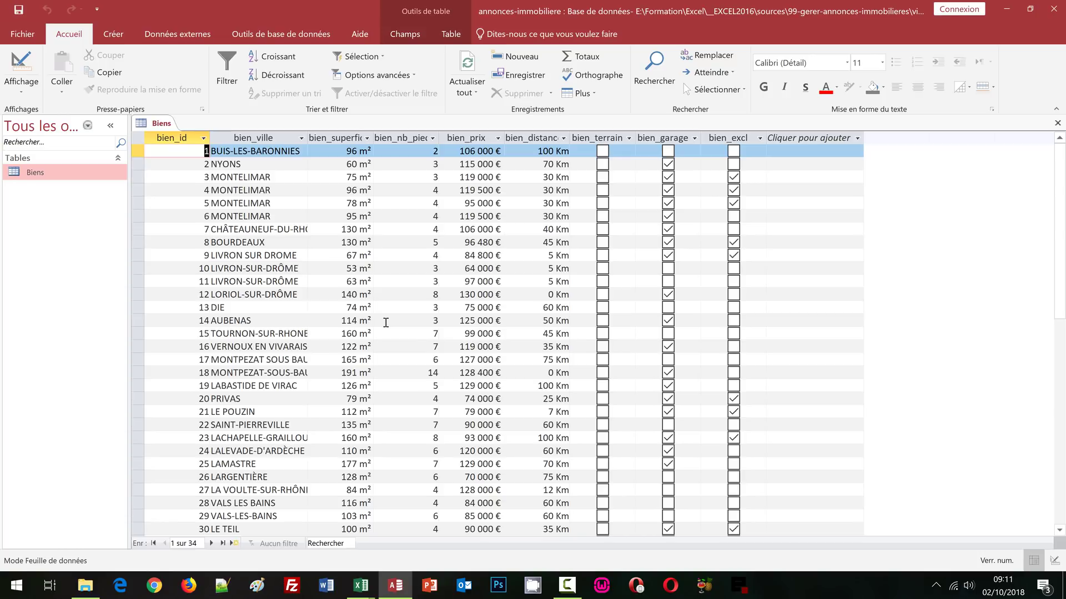
# Step: Close Access, switch to the gerer-biens-immobiliers.xlsx workbook in Excel, select B3 on Annonces and show the Extraire sheet
pyautogui.click(1060, 15)
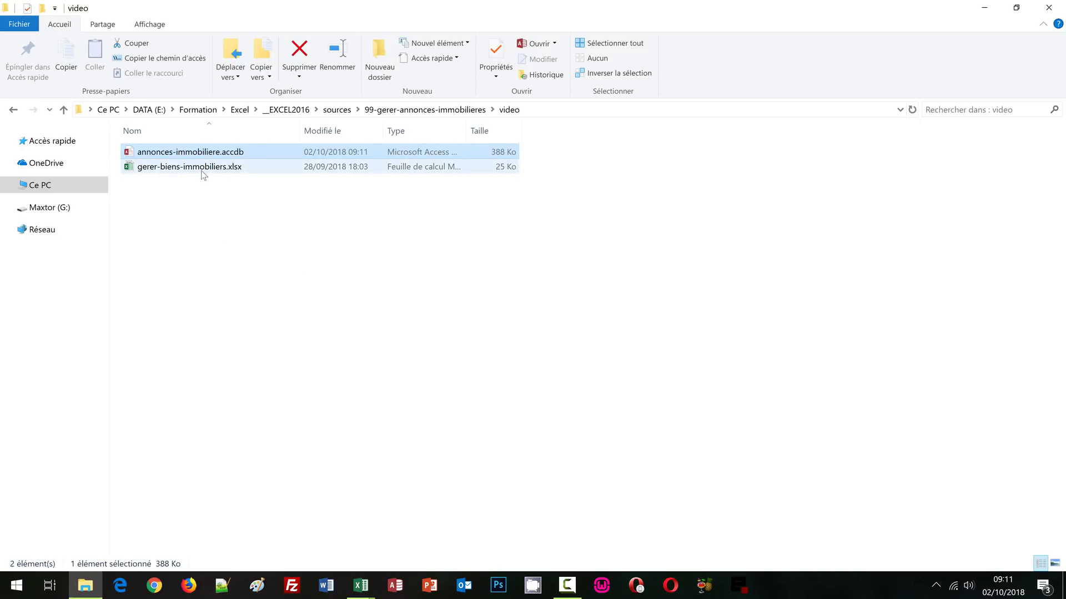
pyautogui.click(360, 585)
pyautogui.click(378, 555)
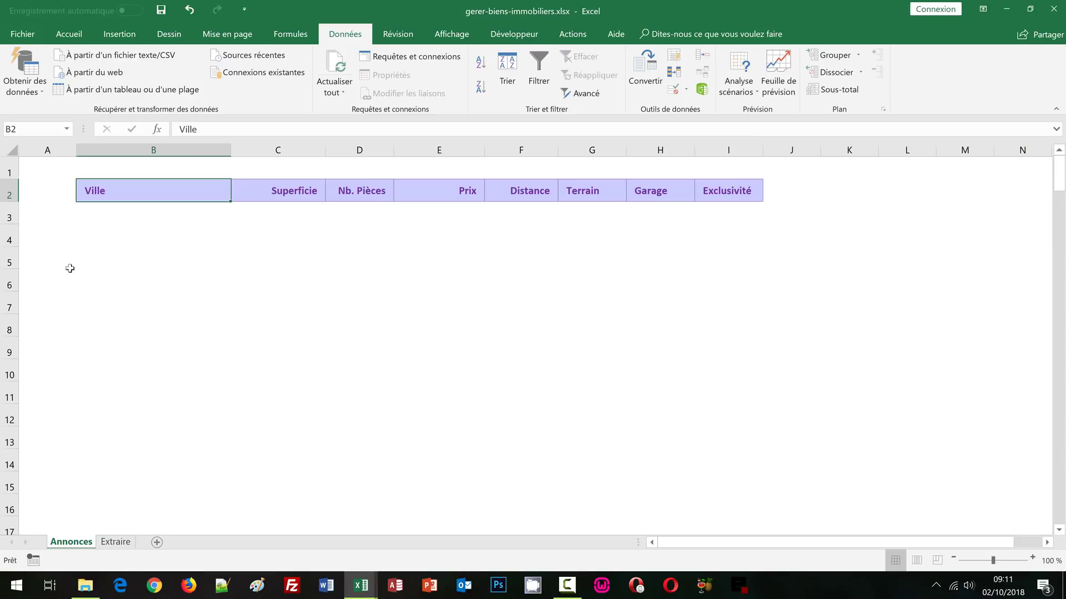
pyautogui.click(126, 222)
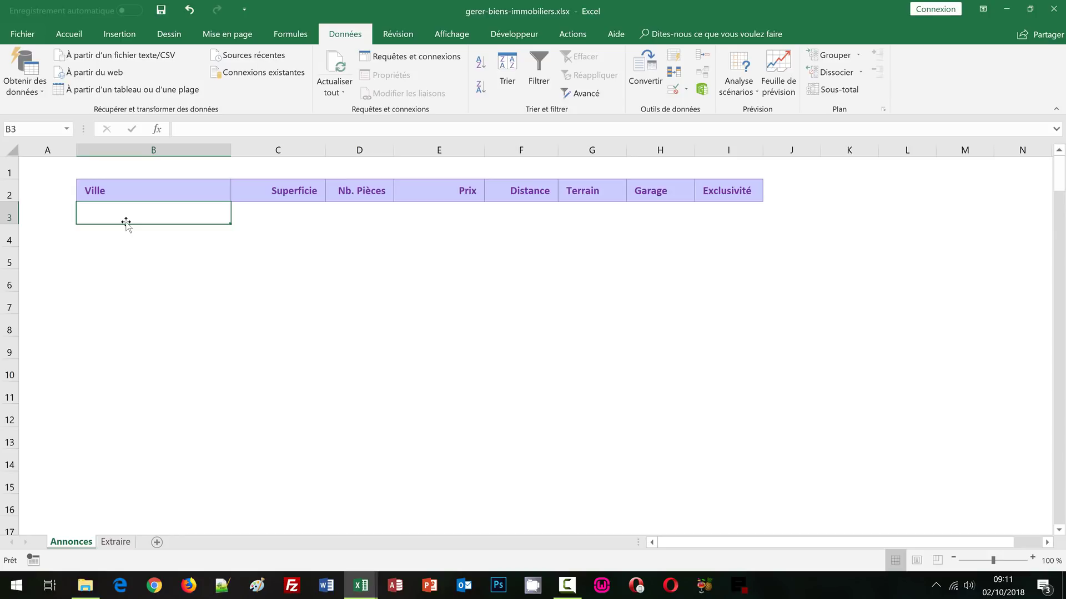
pyautogui.click(116, 541)
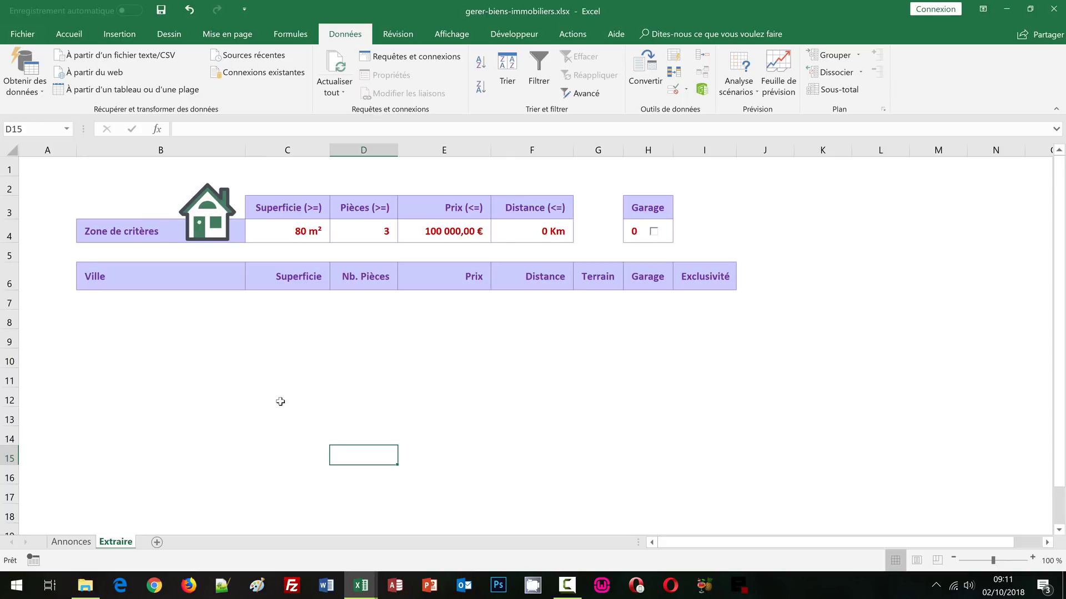
# Step: Tick the Garage checkbox in the criteria row of the Extraire sheet
pyautogui.click(8, 235)
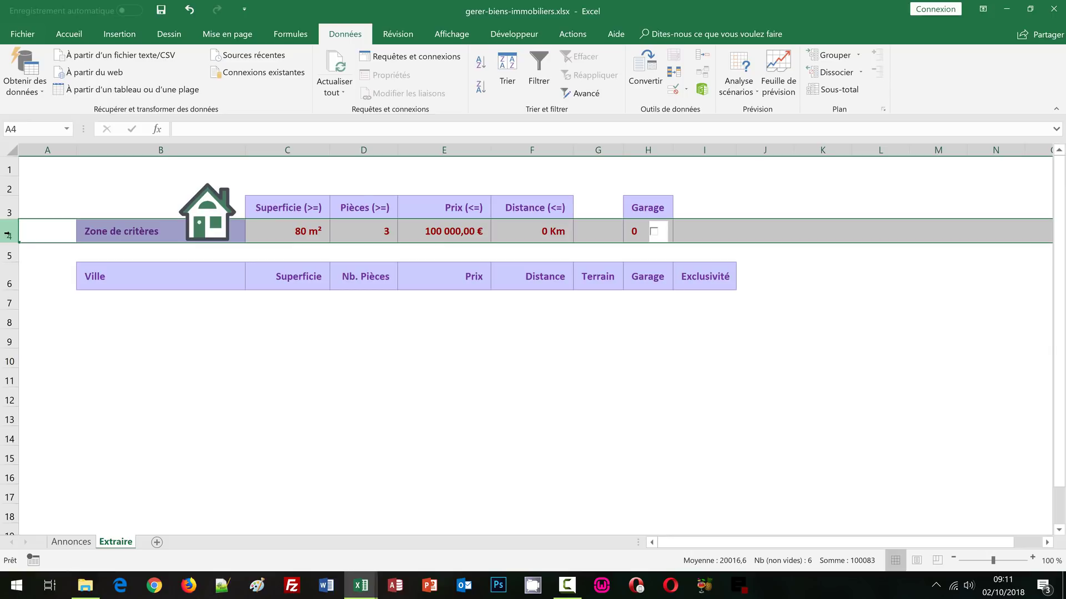
pyautogui.click(300, 234)
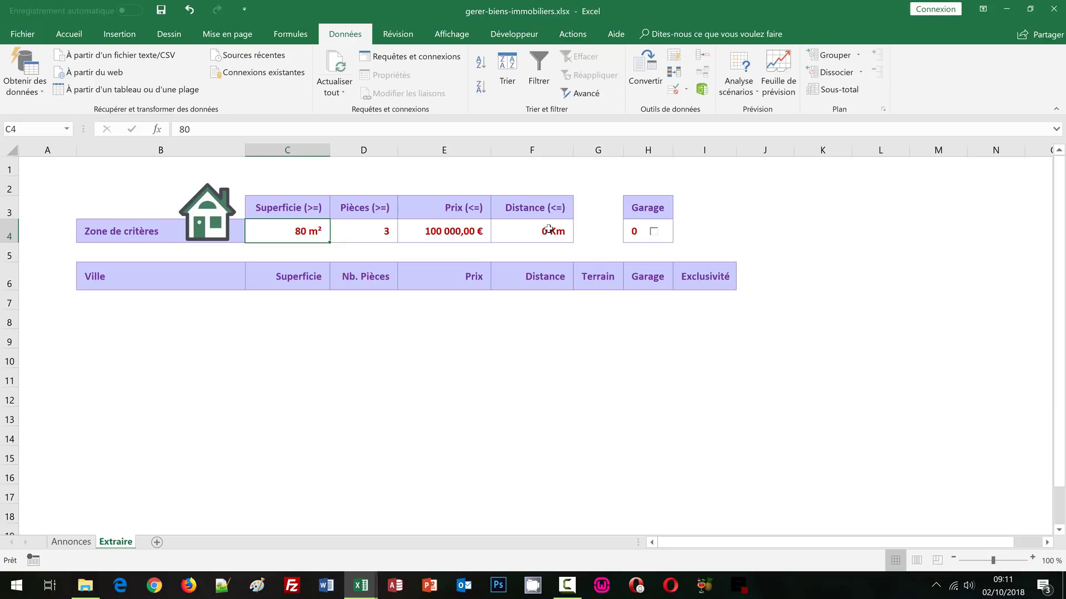
pyautogui.click(654, 233)
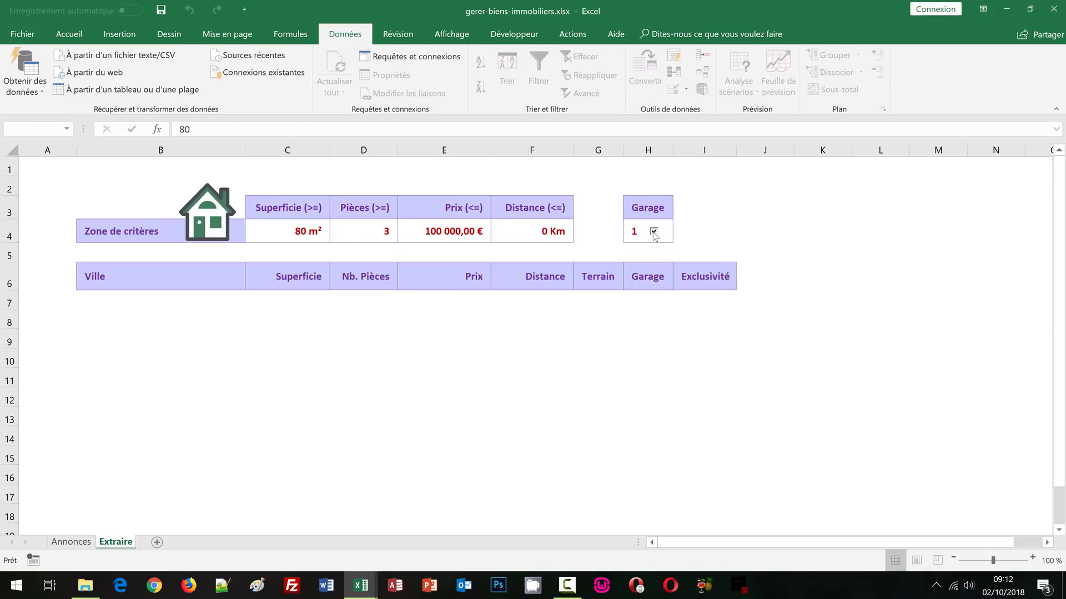
pyautogui.click(653, 233)
pyautogui.click(653, 233)
# Step: Examine the data validation rule of the Superficie criterion in C4 and leave it without changes
pyautogui.click(314, 211)
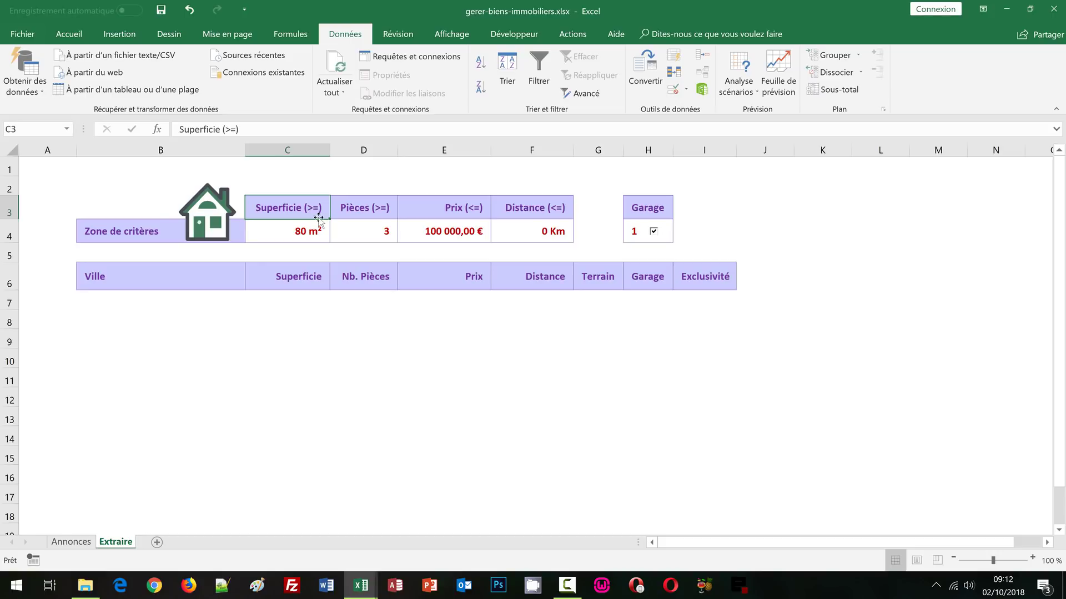
pyautogui.click(320, 231)
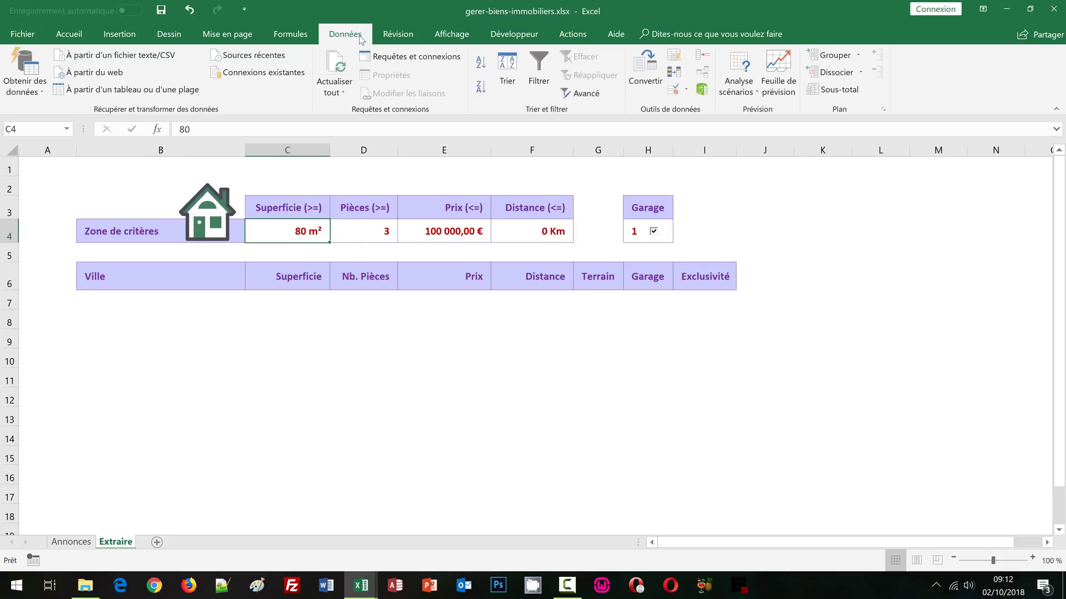
pyautogui.click(687, 90)
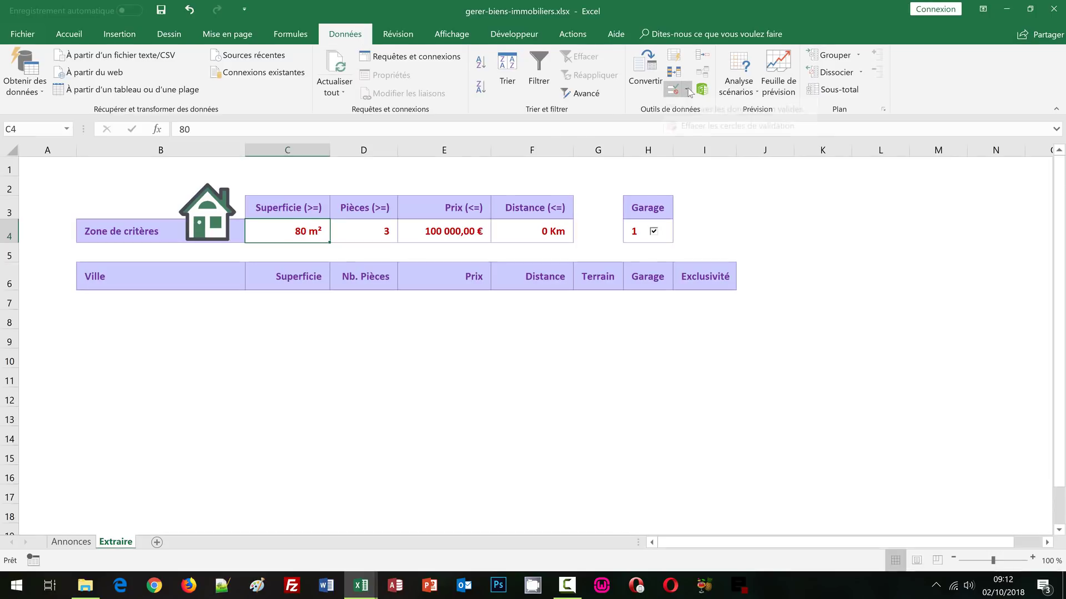
pyautogui.click(716, 106)
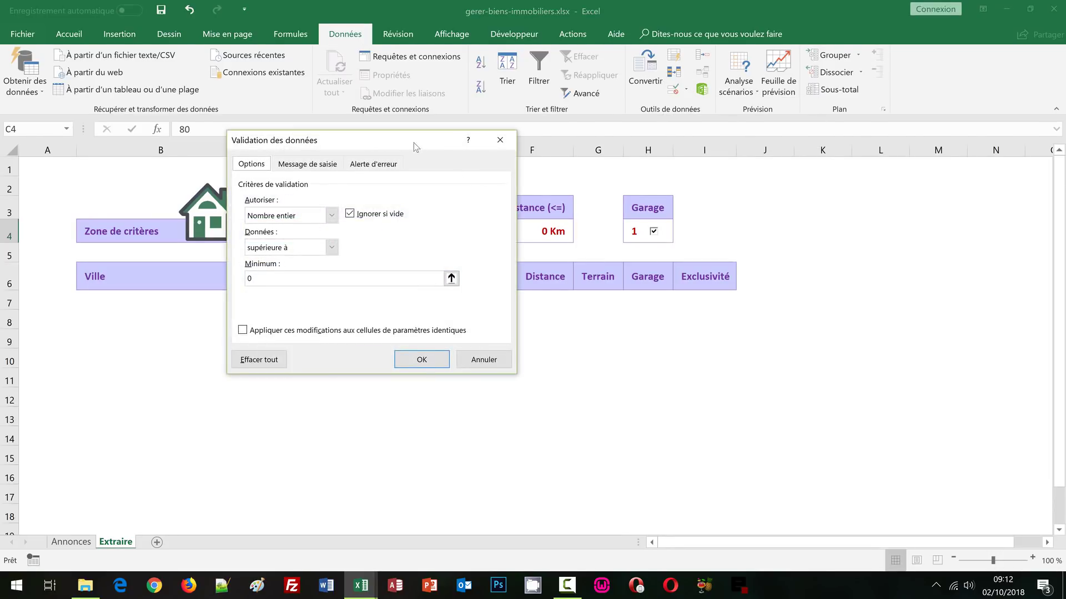
pyautogui.moveTo(414, 142); pyautogui.dragTo(560, 150)
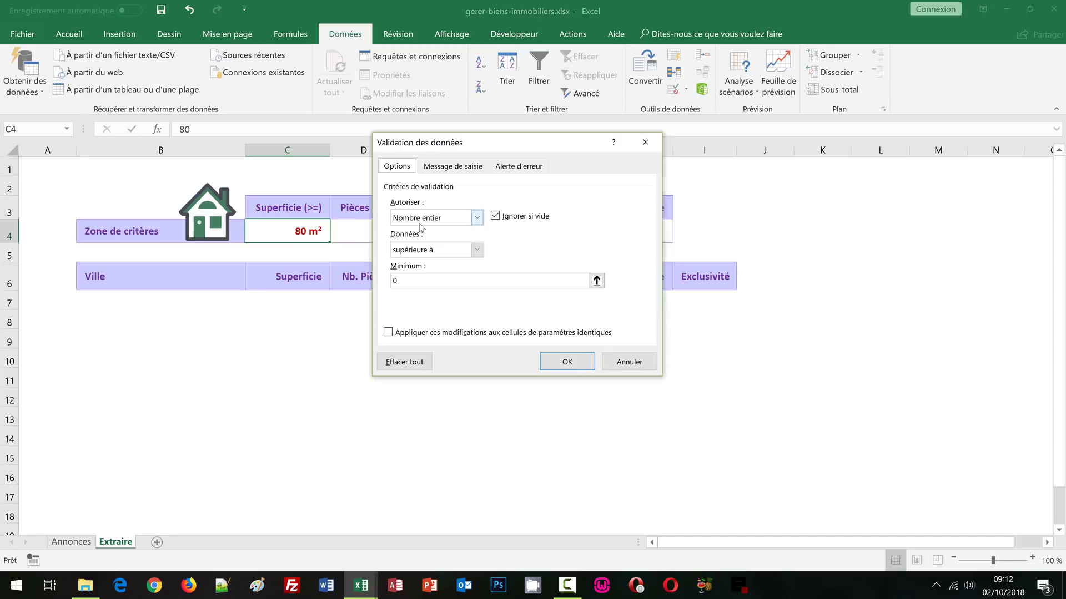
pyautogui.click(629, 362)
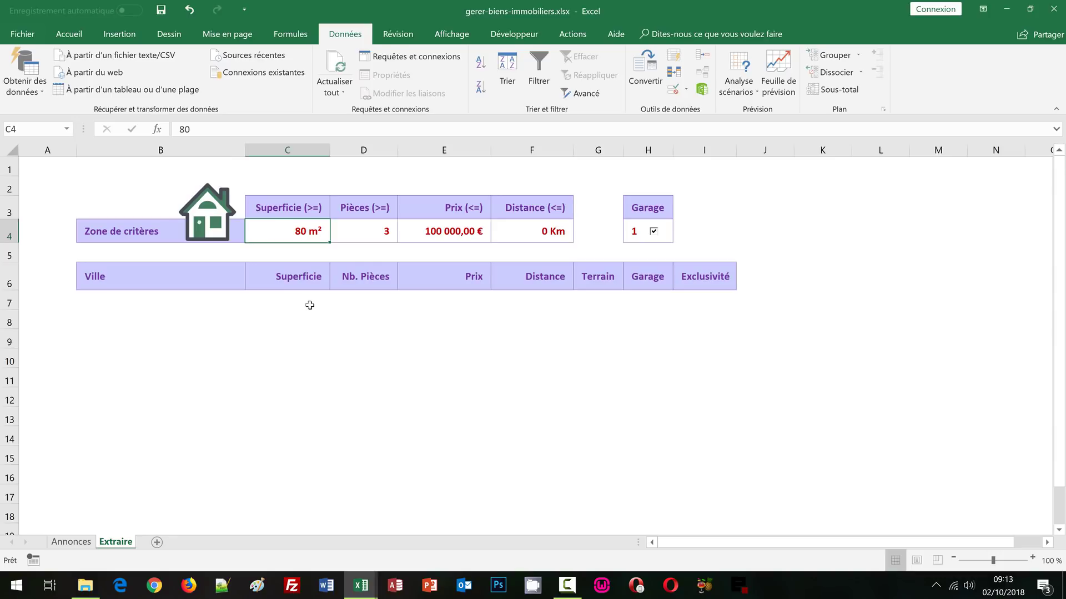
# Step: From cell B3 of the Annonces sheet, import data from the Access database annonces-immobiliere.accdb and choose the Biens table
pyautogui.click(124, 301)
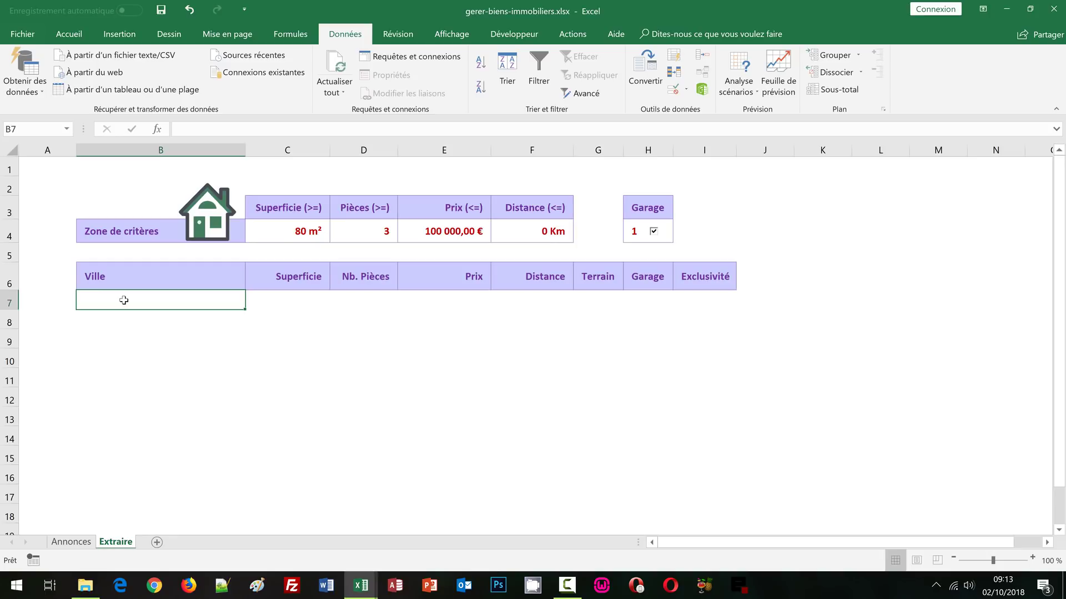
pyautogui.click(80, 542)
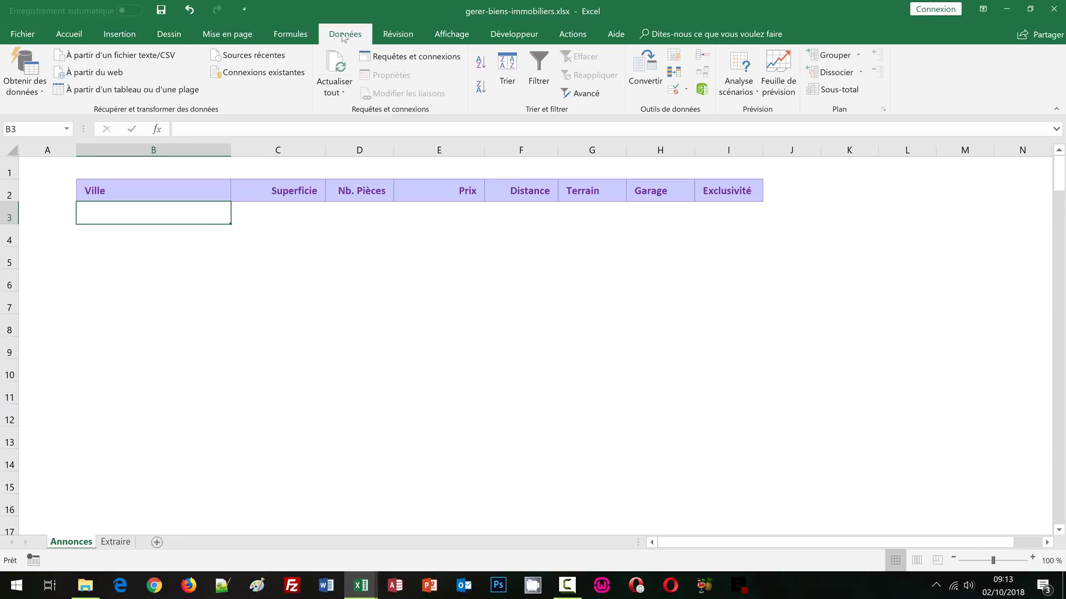
pyautogui.click(32, 94)
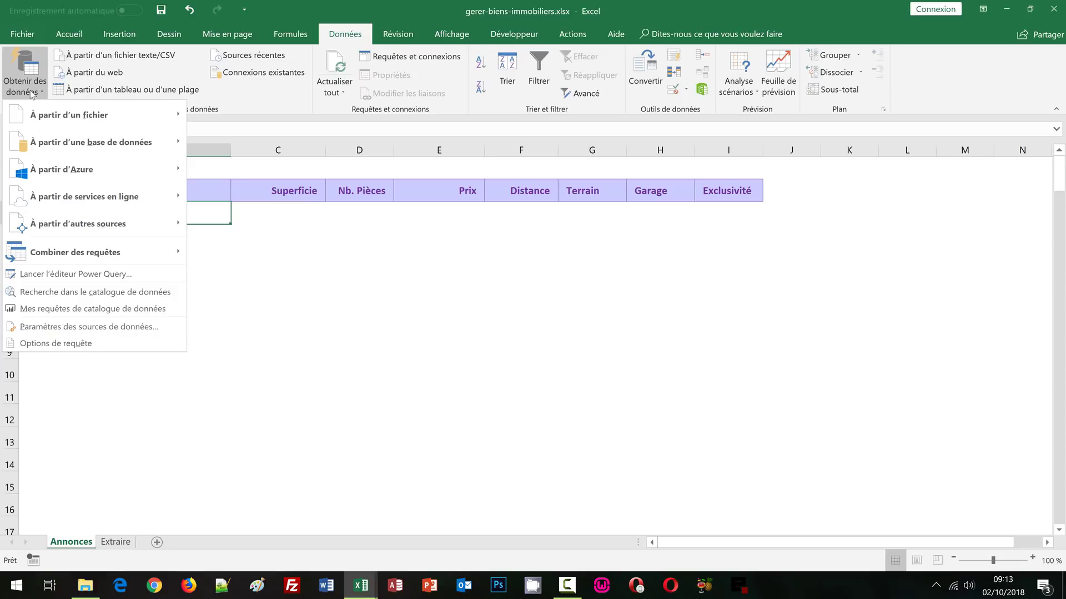
pyautogui.moveTo(56, 149)
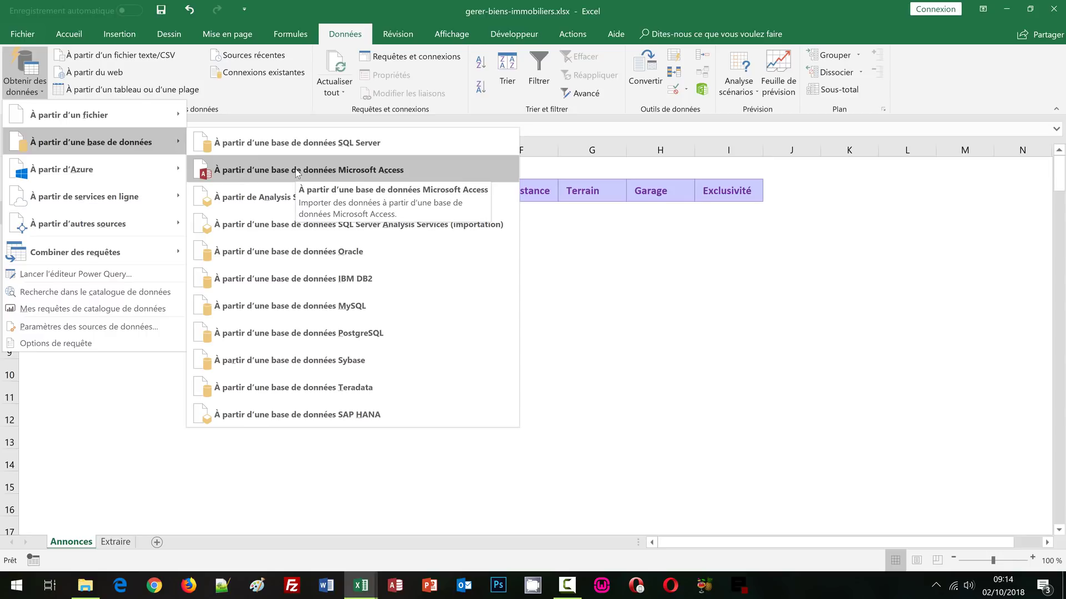
pyautogui.click(297, 174)
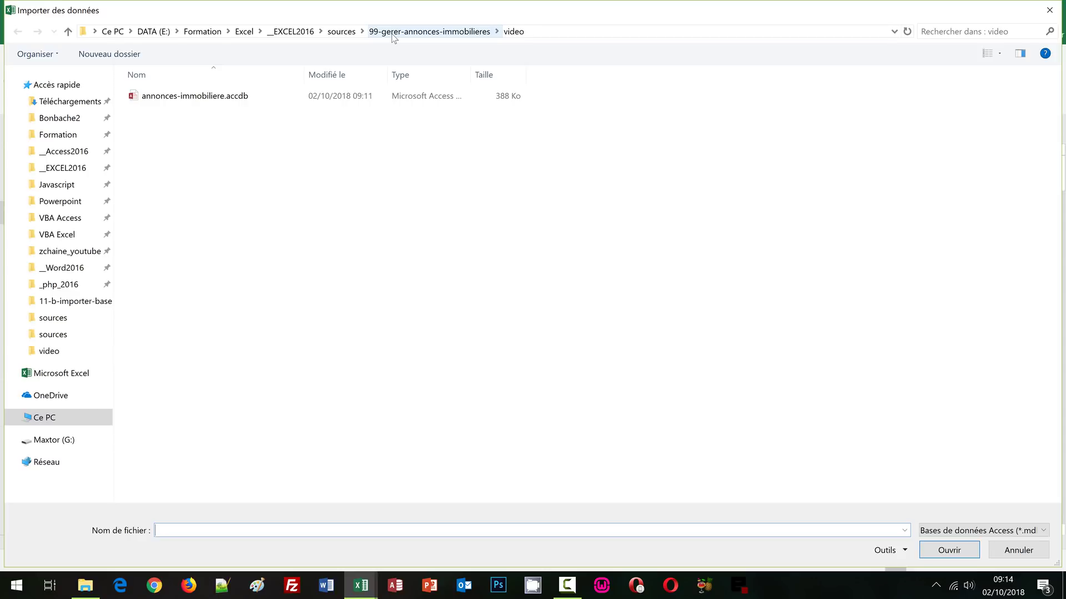
pyautogui.doubleClick(182, 101)
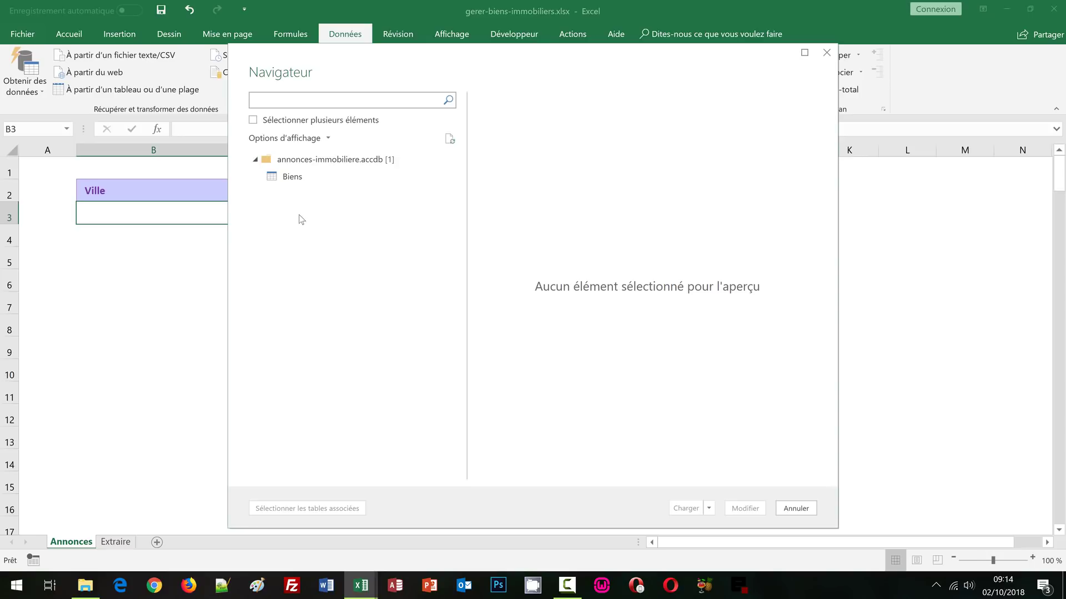
pyautogui.click(294, 182)
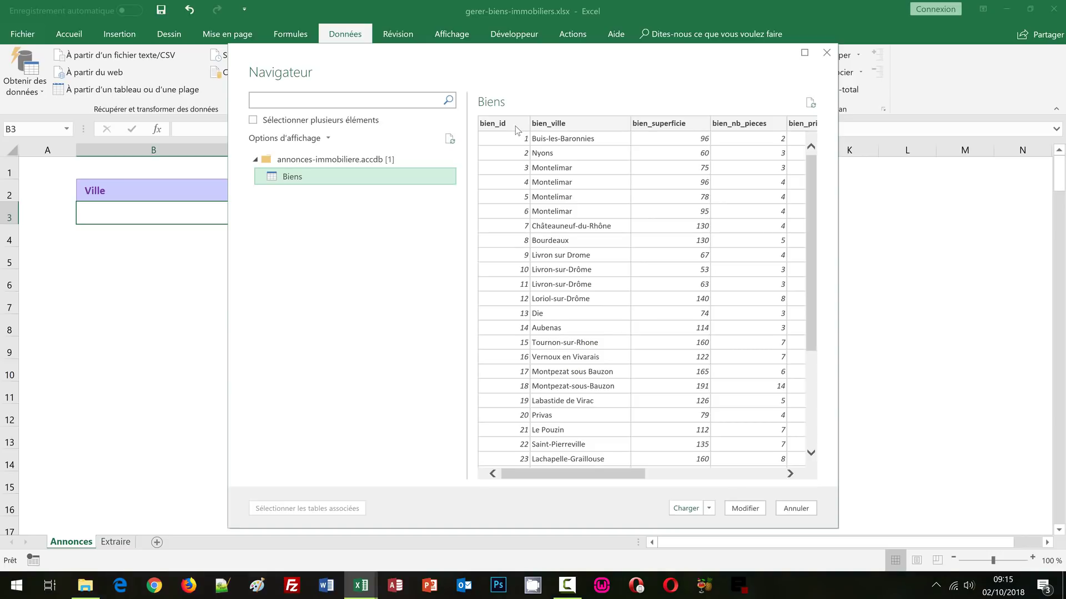
# Step: Open the Biens table in the Power Query editor and remove the bien_id column
pyautogui.click(744, 509)
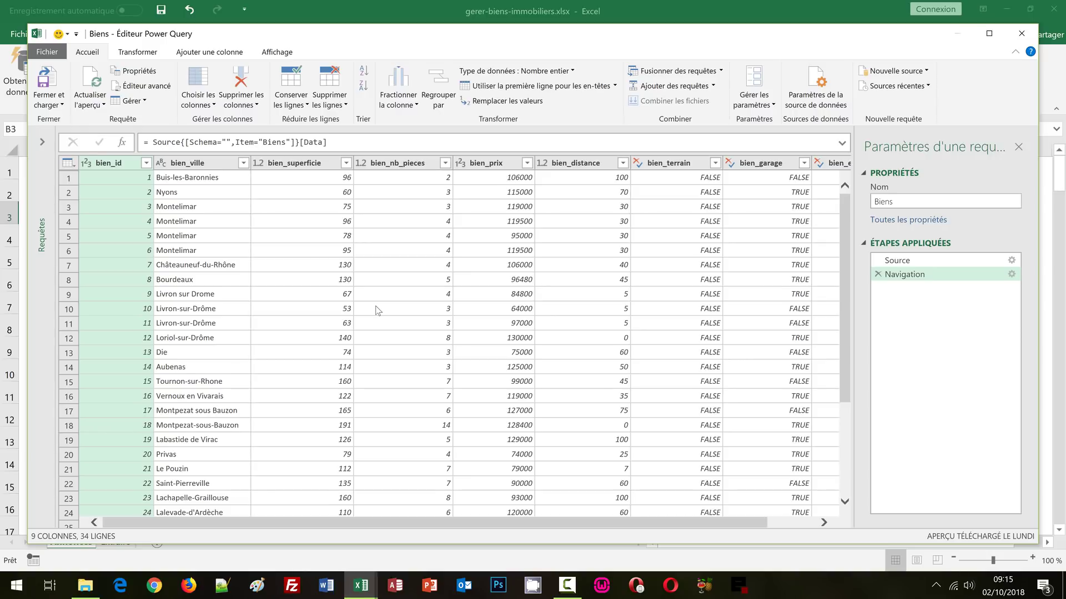
pyautogui.rightClick(128, 167)
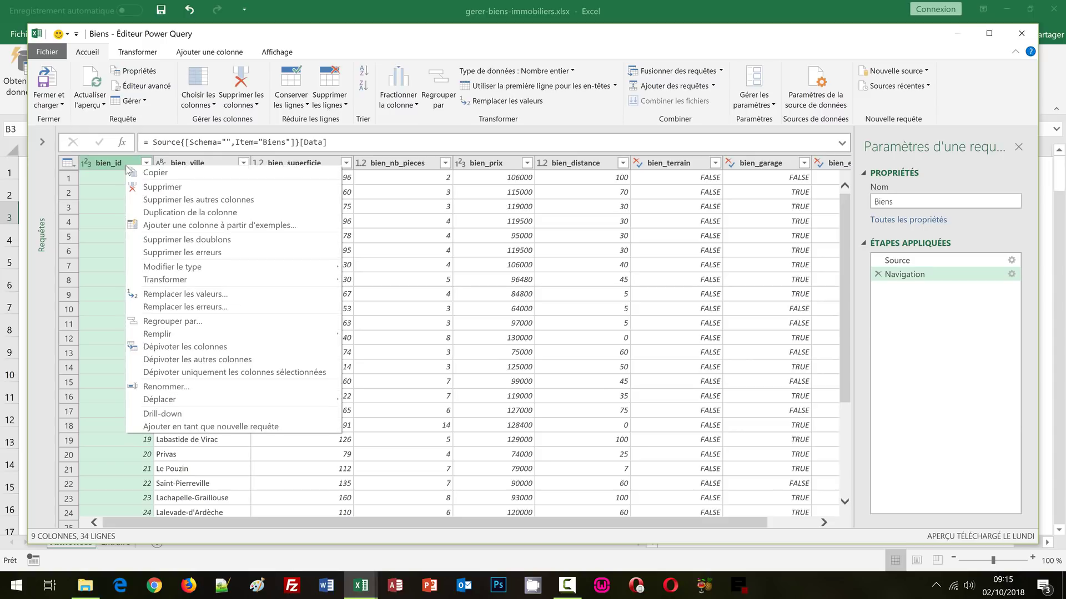
pyautogui.click(151, 189)
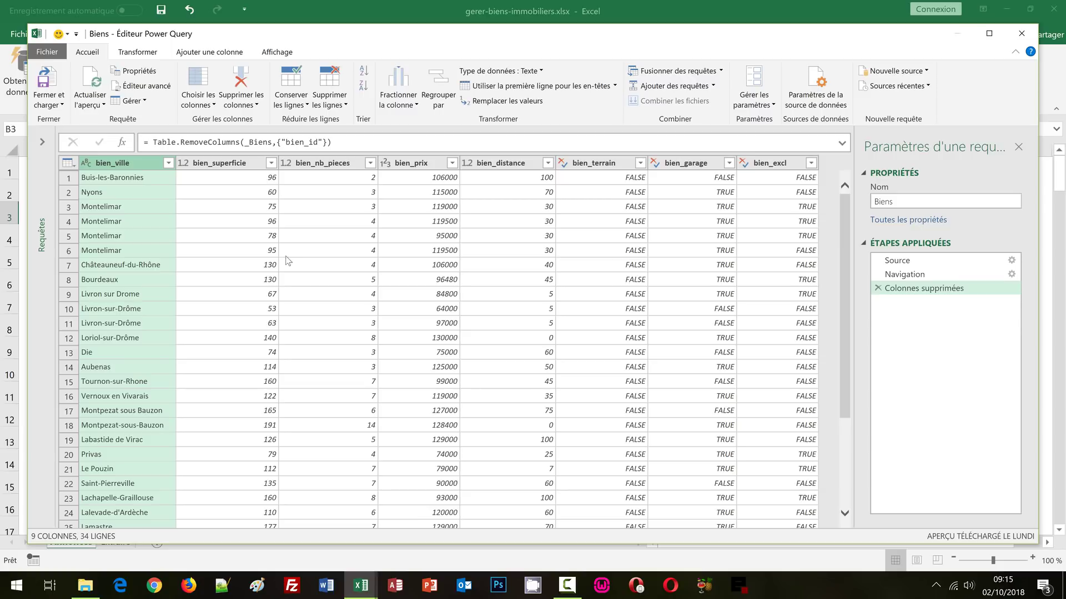
# Step: Load the Biens query as a table into the existing Annonces worksheet at cell B3
pyautogui.click(54, 105)
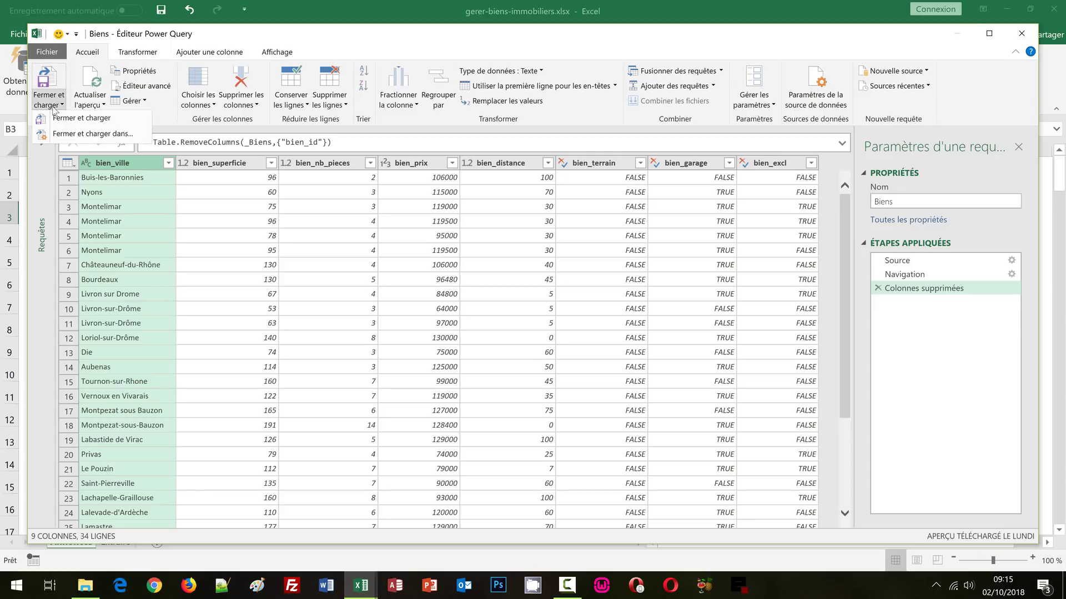
pyautogui.click(87, 134)
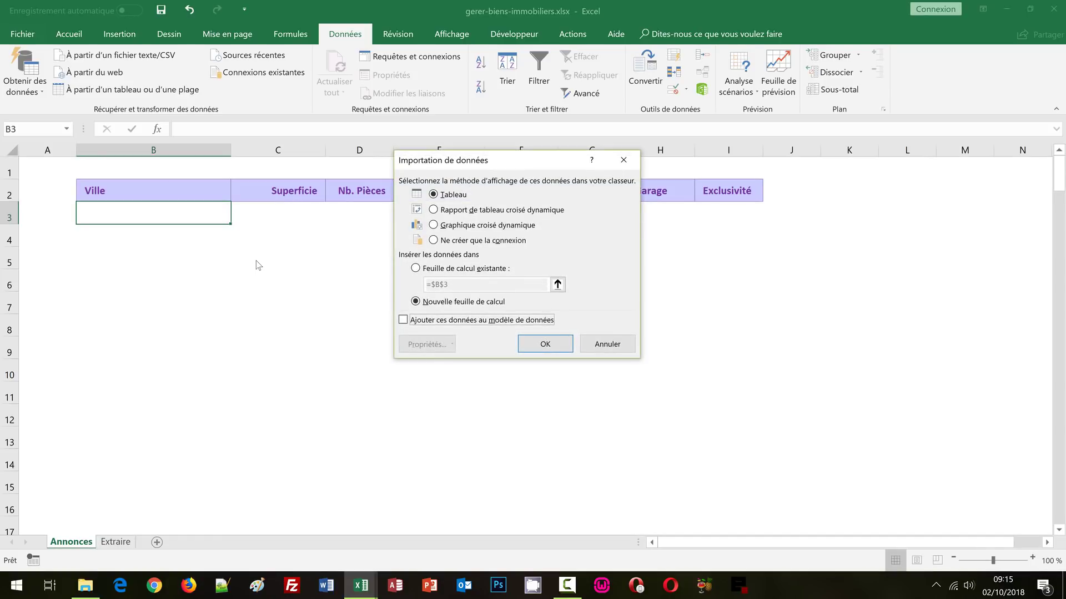
pyautogui.moveTo(498, 160); pyautogui.dragTo(345, 153)
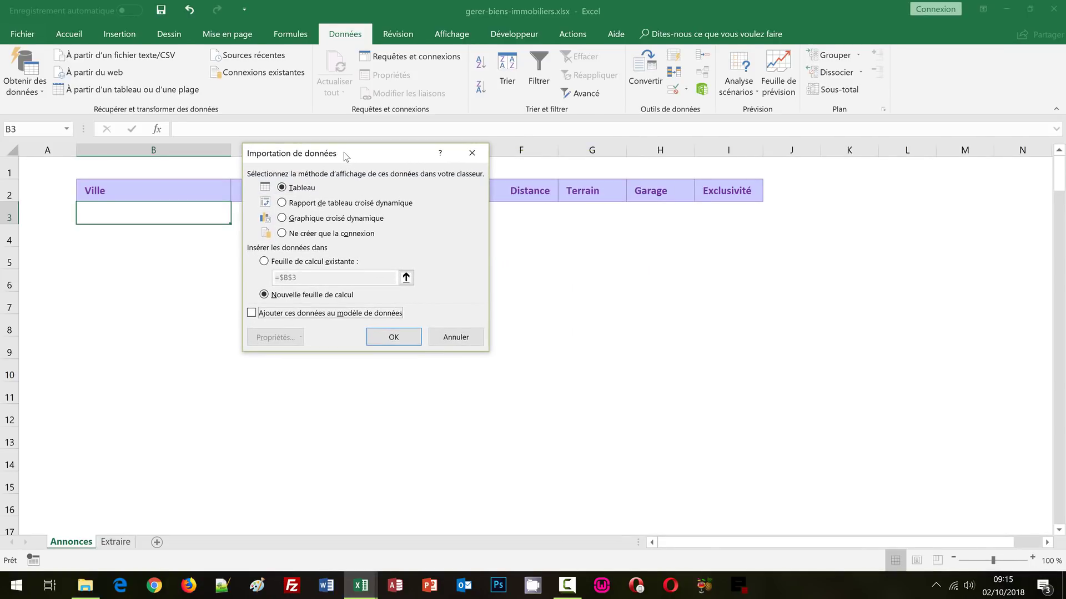
pyautogui.click(264, 261)
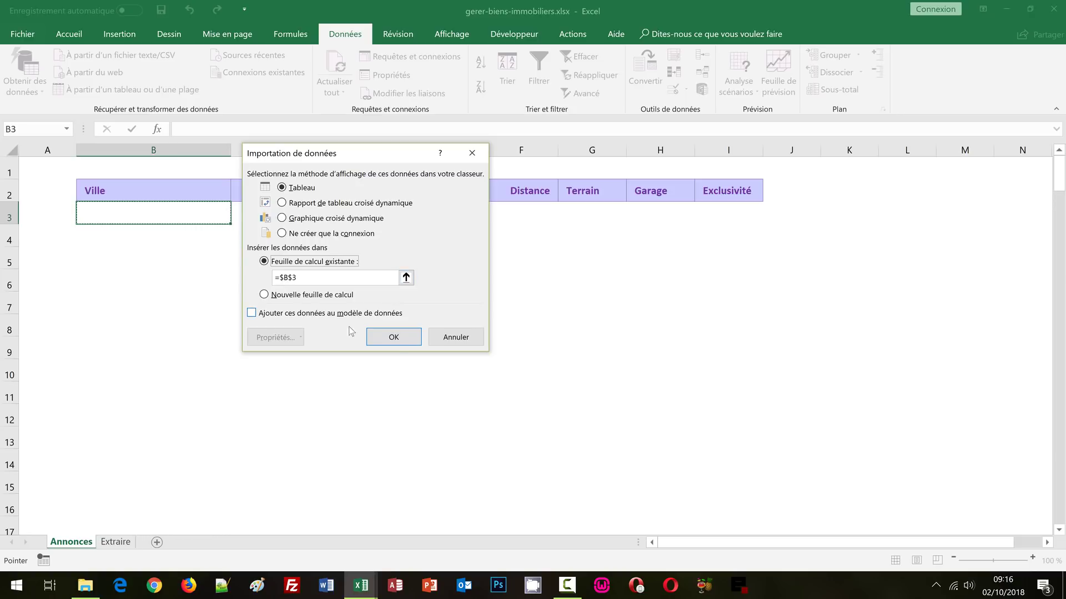
pyautogui.click(393, 337)
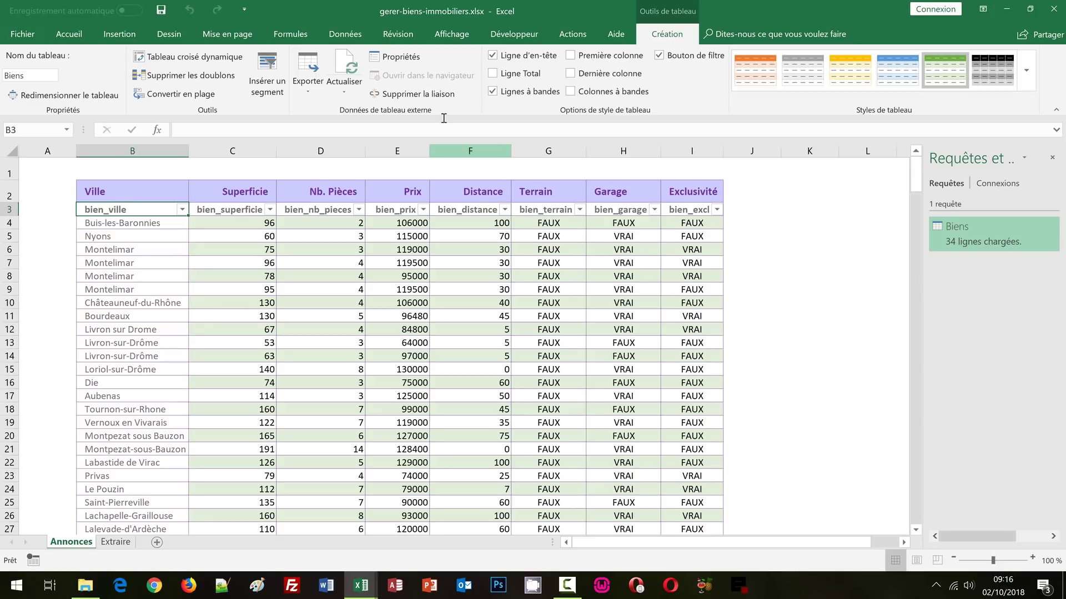
# Step: Check in the name manager which name and cell range the imported table uses
pyautogui.click(296, 41)
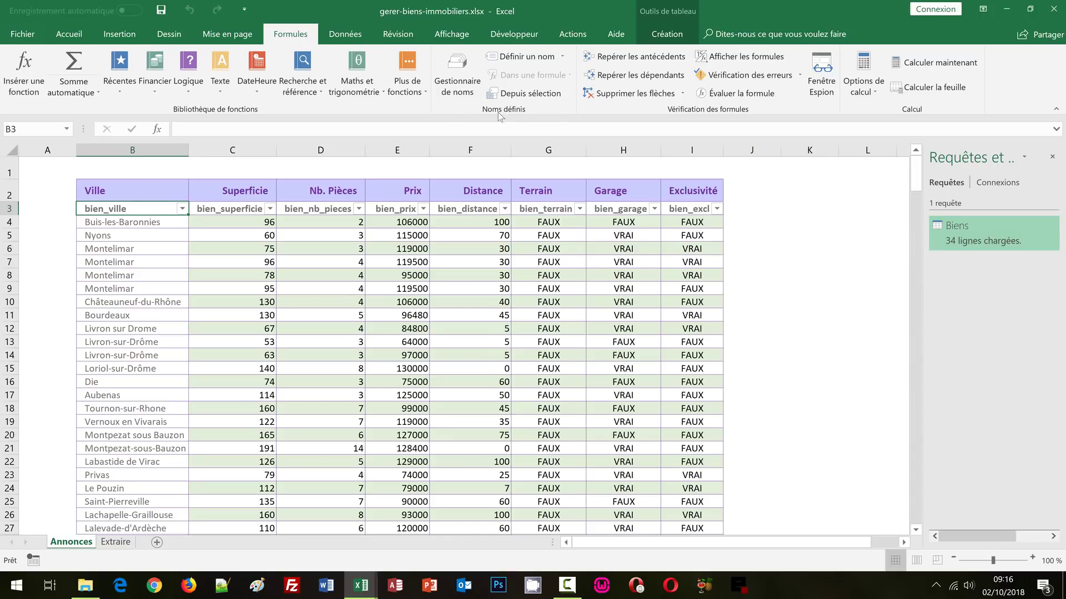
pyautogui.click(452, 86)
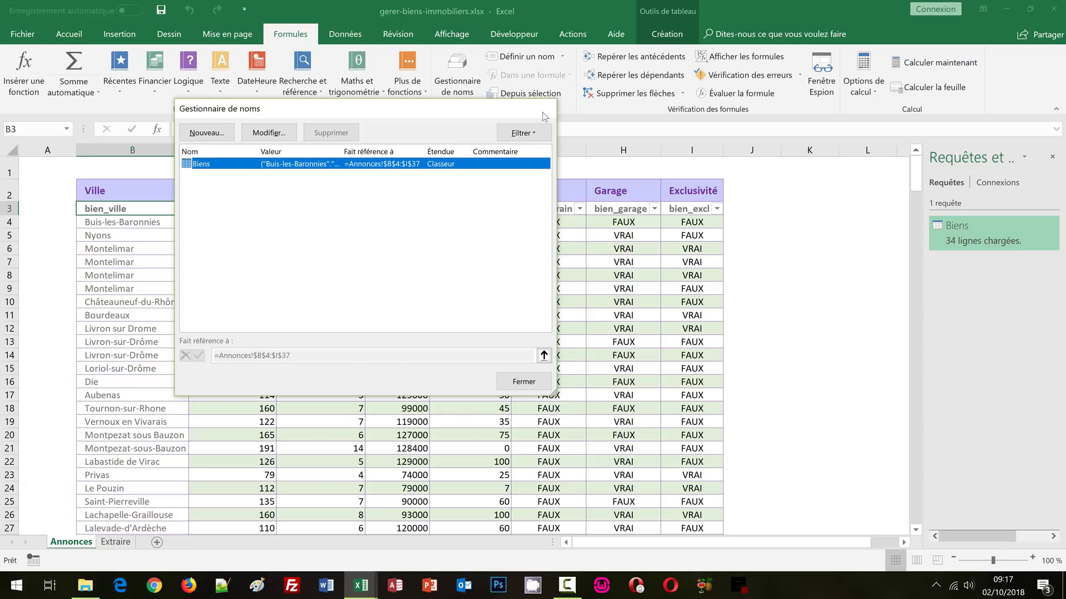
pyautogui.click(542, 112)
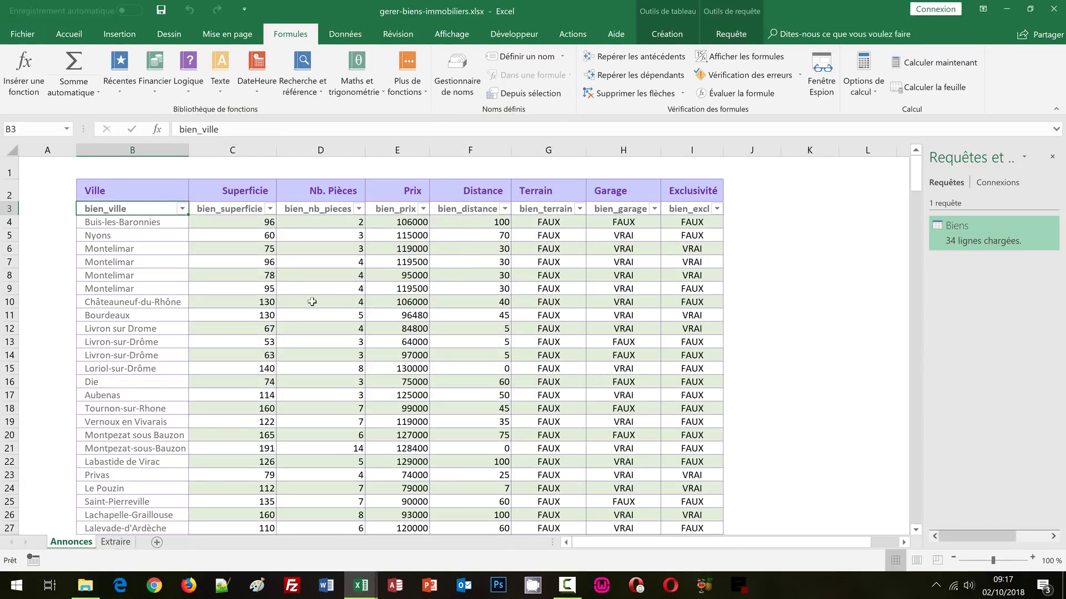
# Step: Look at the filter options of bien_superficie and remove the filter buttons from the imported table's header row
pyautogui.click(271, 209)
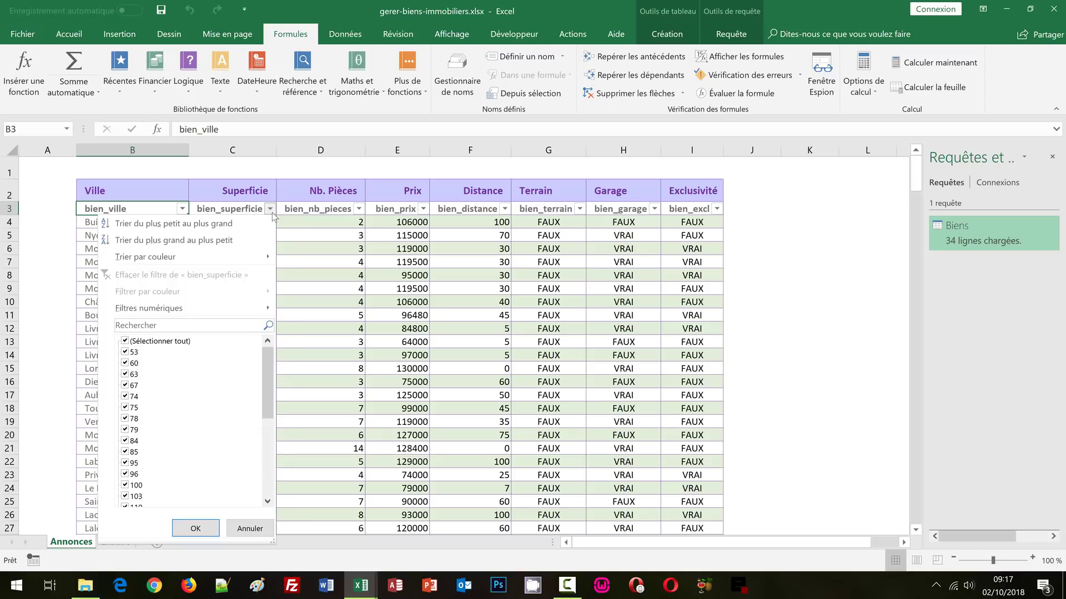
pyautogui.click(271, 210)
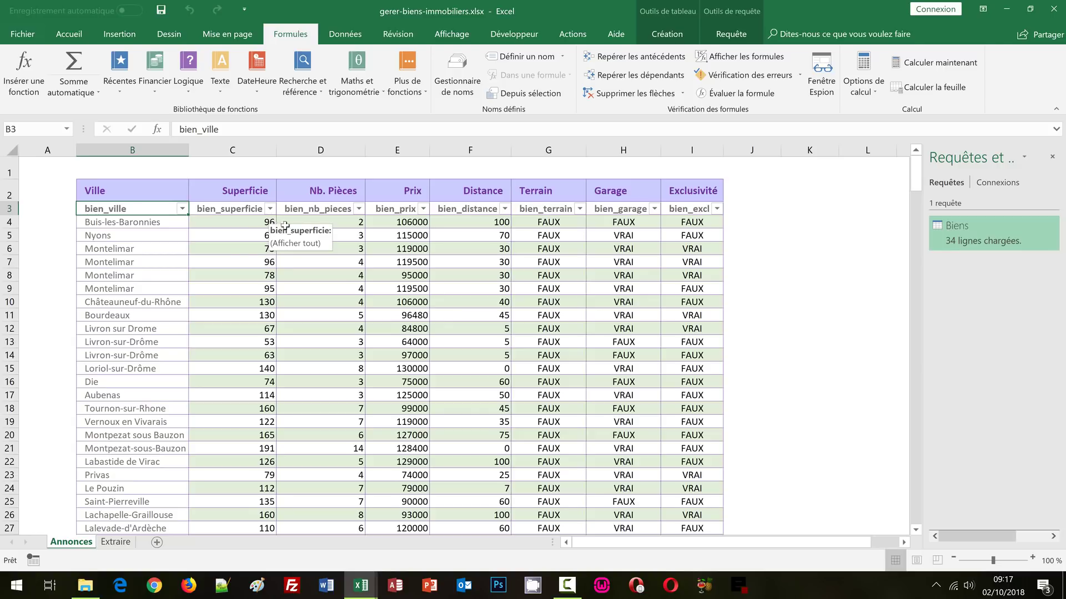
pyautogui.click(238, 237)
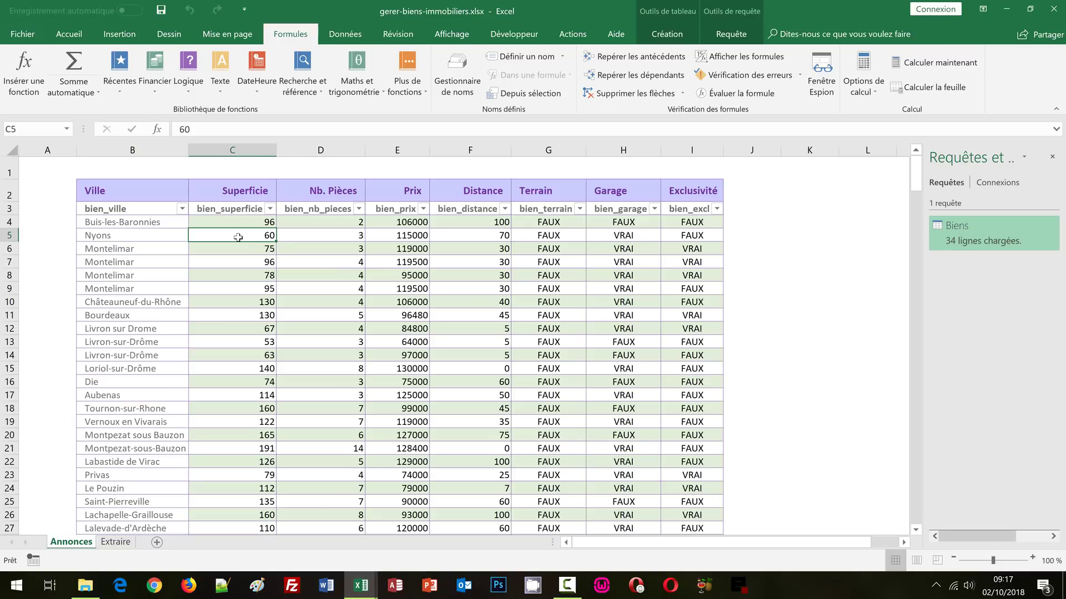
pyautogui.click(662, 36)
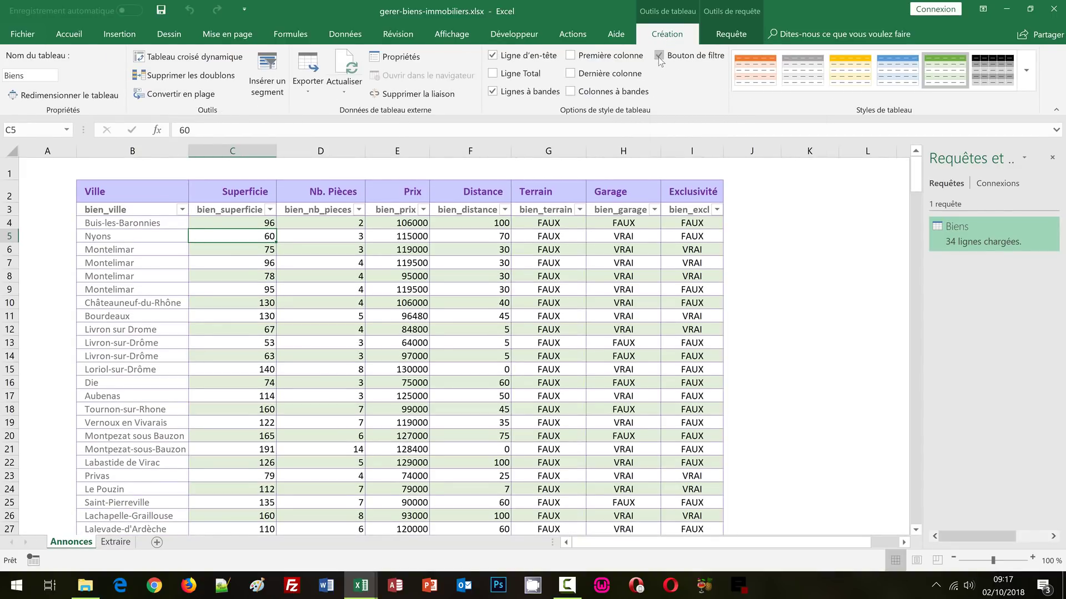
pyautogui.click(659, 58)
# Step: Set the Biens query properties to refresh every 5 minutes and to refresh the data when the file opens
pyautogui.click(352, 40)
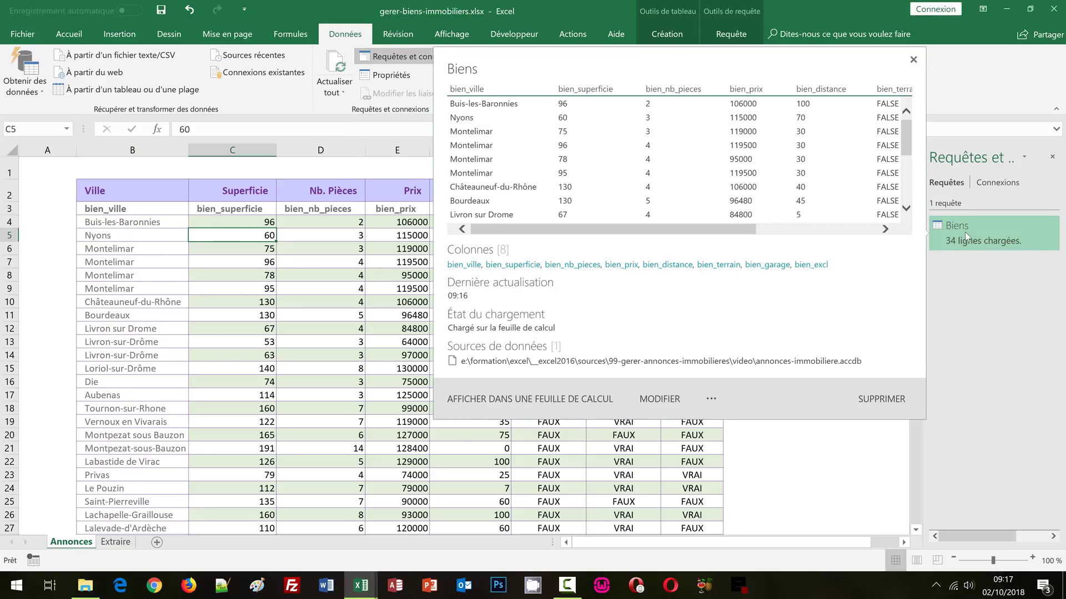
pyautogui.click(965, 232)
pyautogui.rightClick(965, 232)
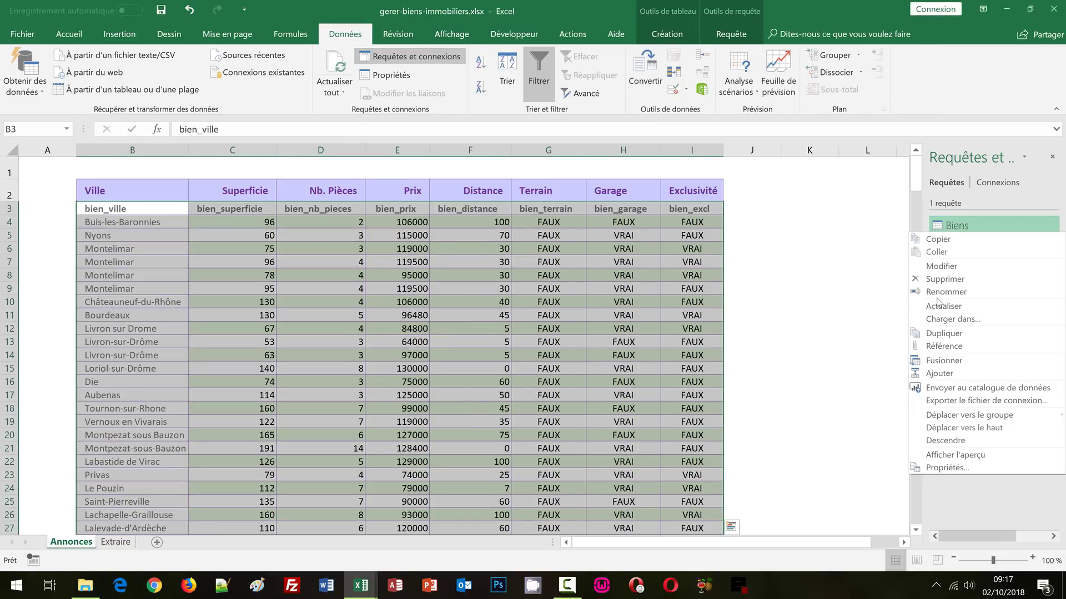
pyautogui.click(932, 468)
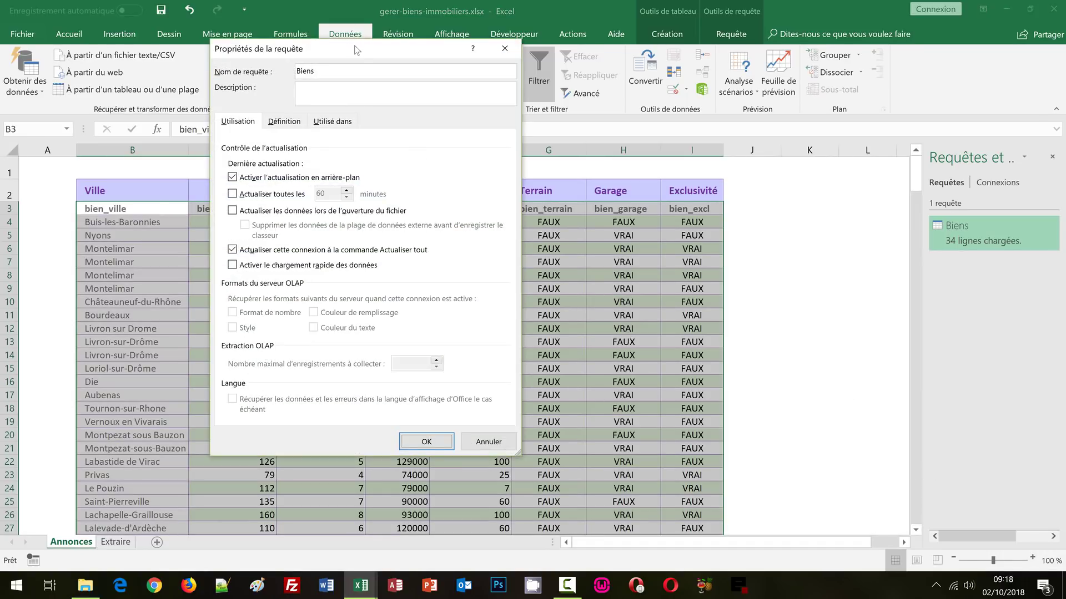
pyautogui.moveTo(355, 50); pyautogui.dragTo(363, 76)
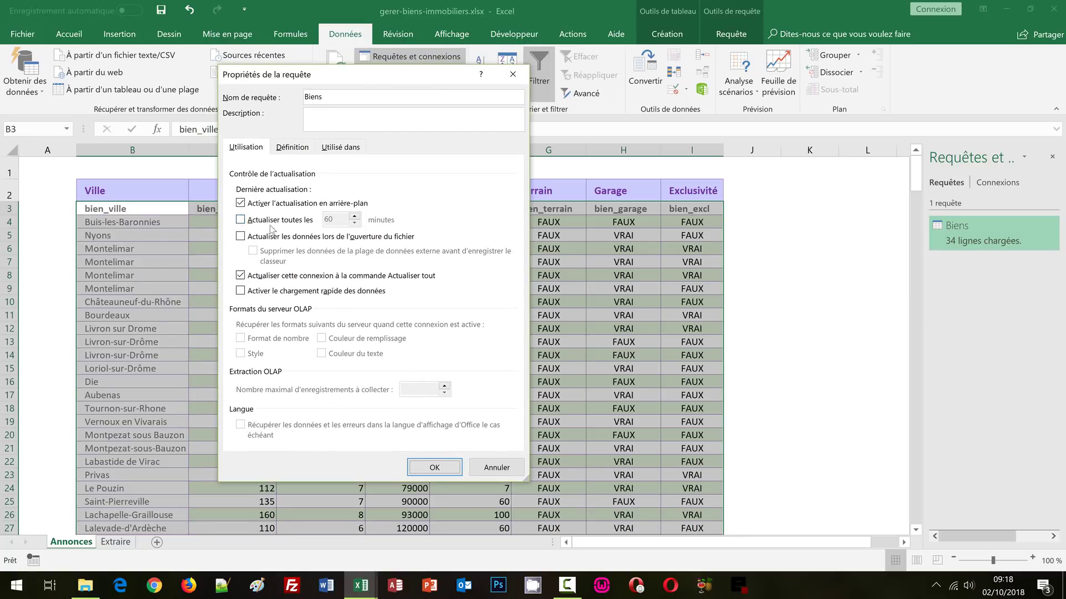
pyautogui.click(241, 220)
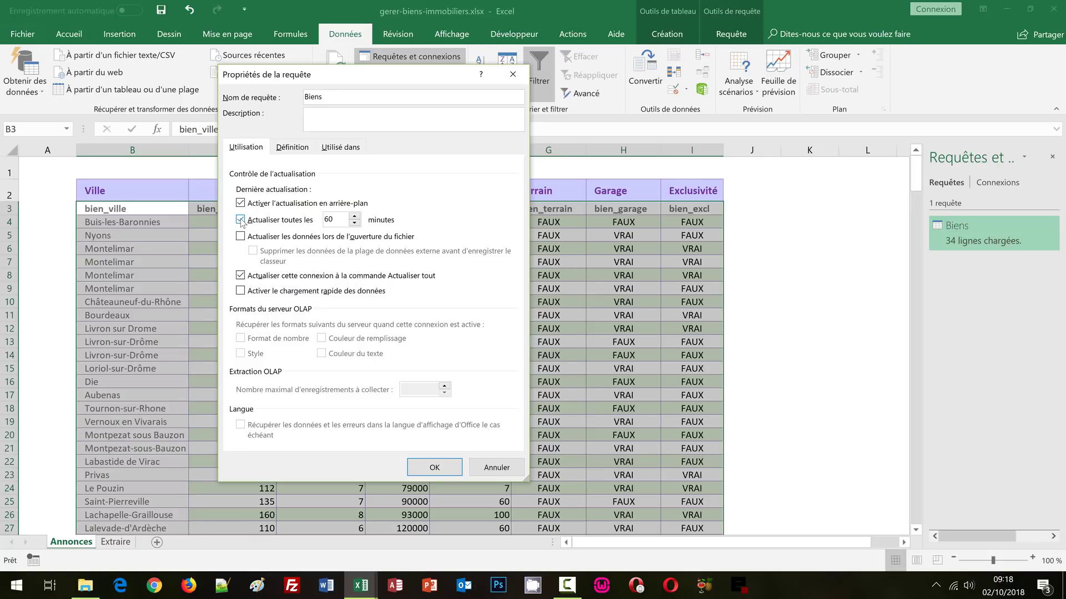
pyautogui.moveTo(340, 220); pyautogui.dragTo(323, 224)
pyautogui.write('5')
pyautogui.click(240, 237)
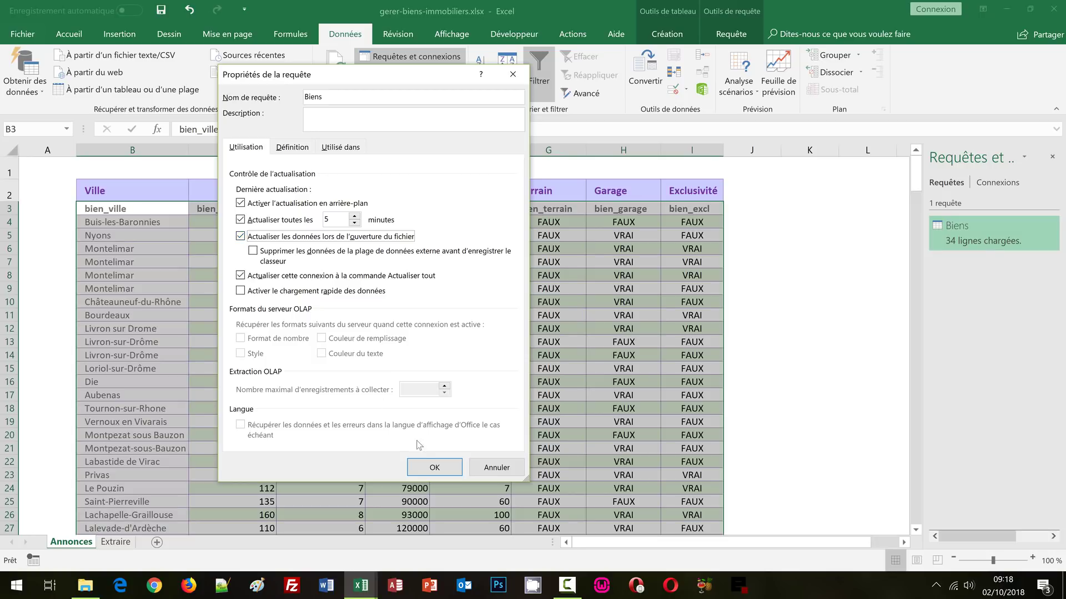
pyautogui.click(432, 468)
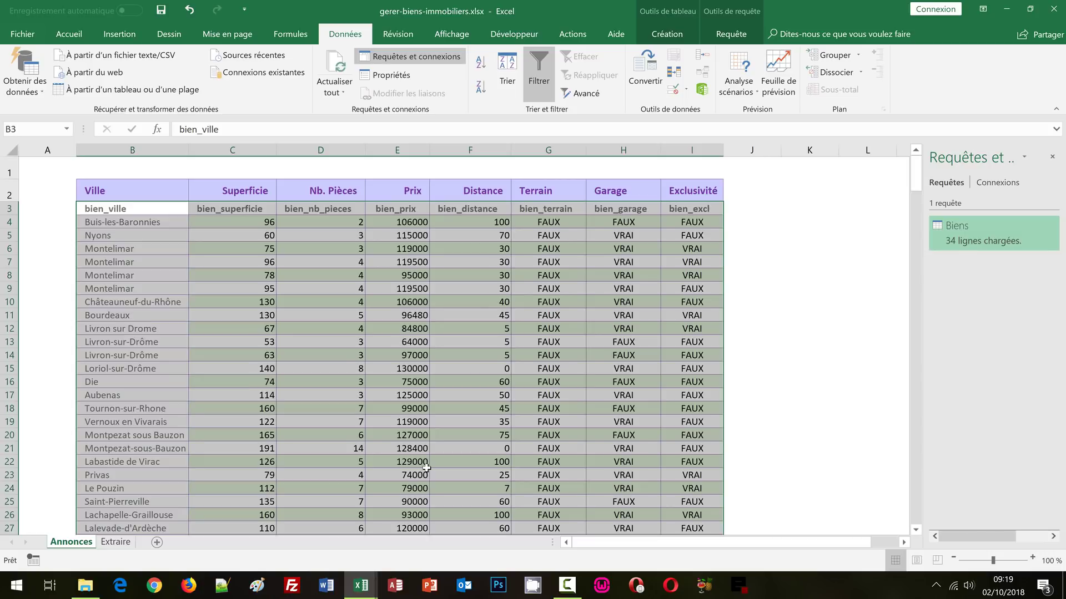
# Step: Switch to File Explorer, open annonces-immobiliere.accdb in Access and display its Biens table
pyautogui.click(92, 590)
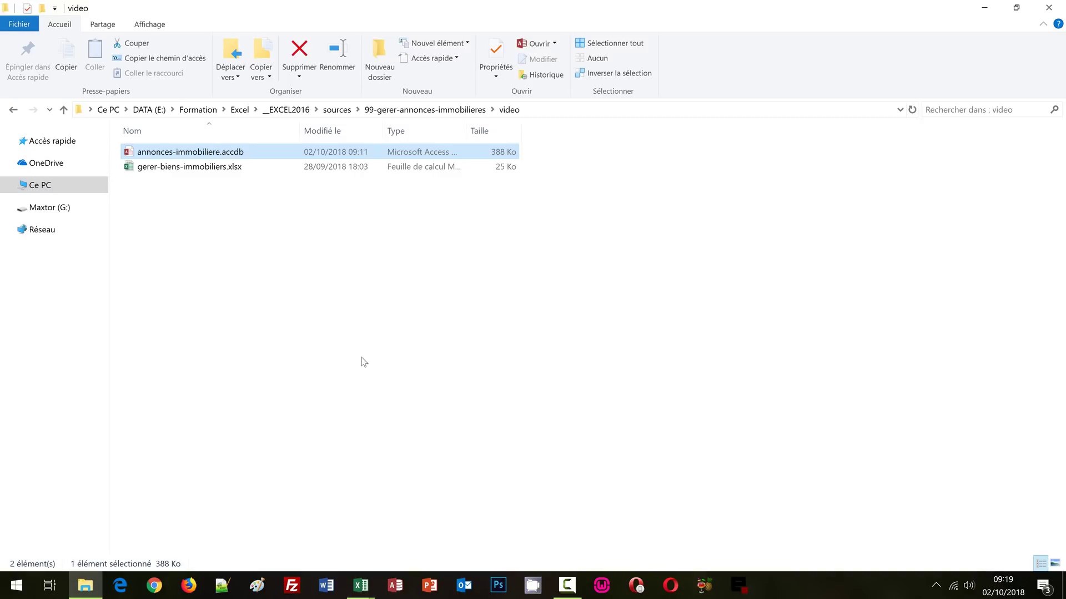
pyautogui.doubleClick(217, 151)
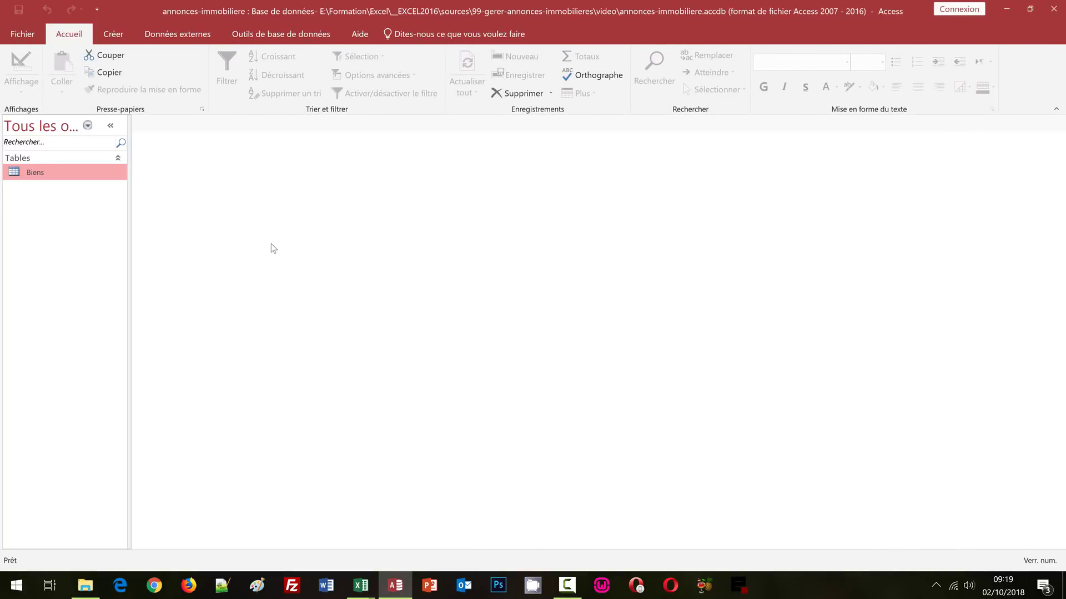
pyautogui.doubleClick(35, 172)
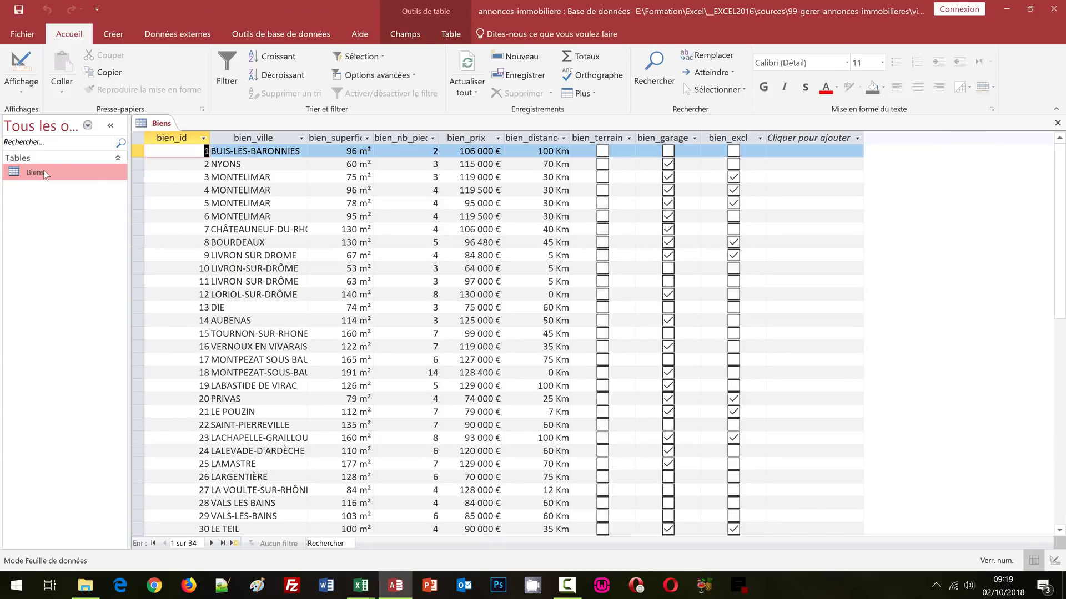
# Step: Start a new record at the end of the Biens table with city Nyons, superficie 95 and 3 rooms
pyautogui.scroll(-4, 210, 364)
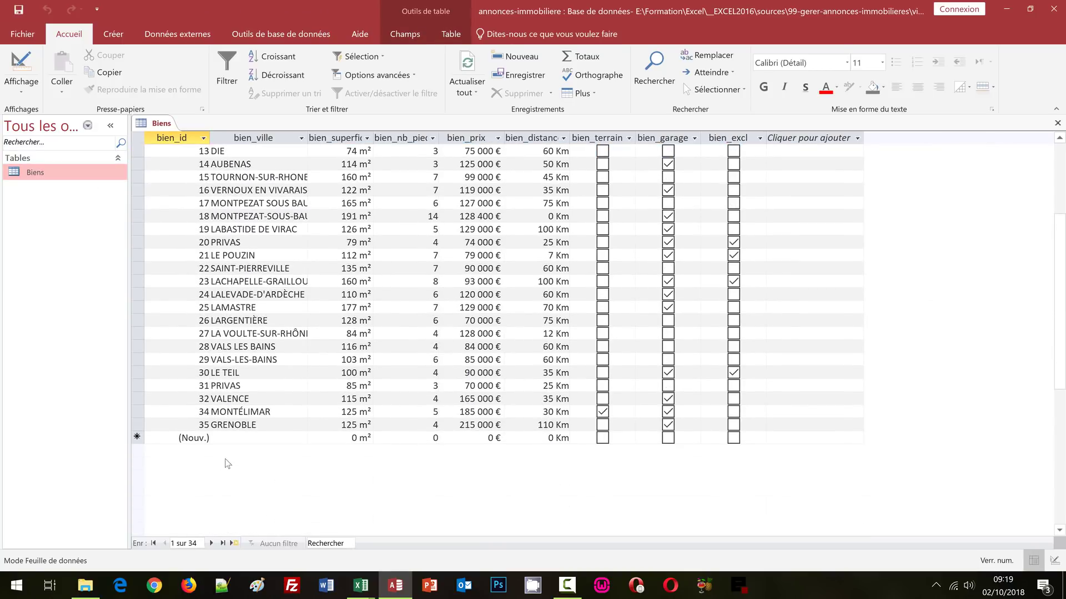
pyautogui.click(224, 437)
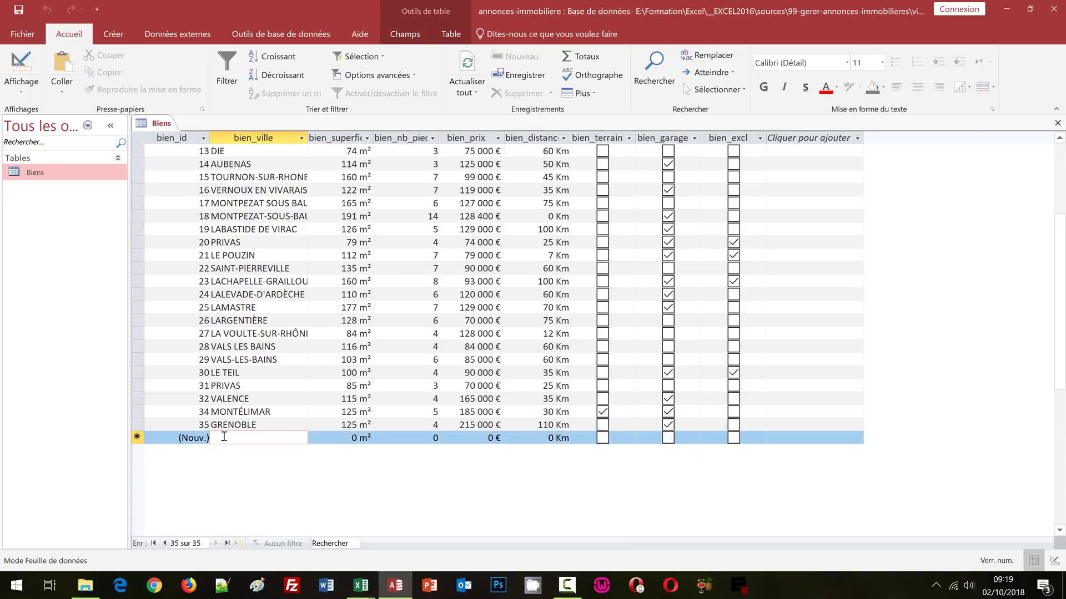
pyautogui.write('Nyons')
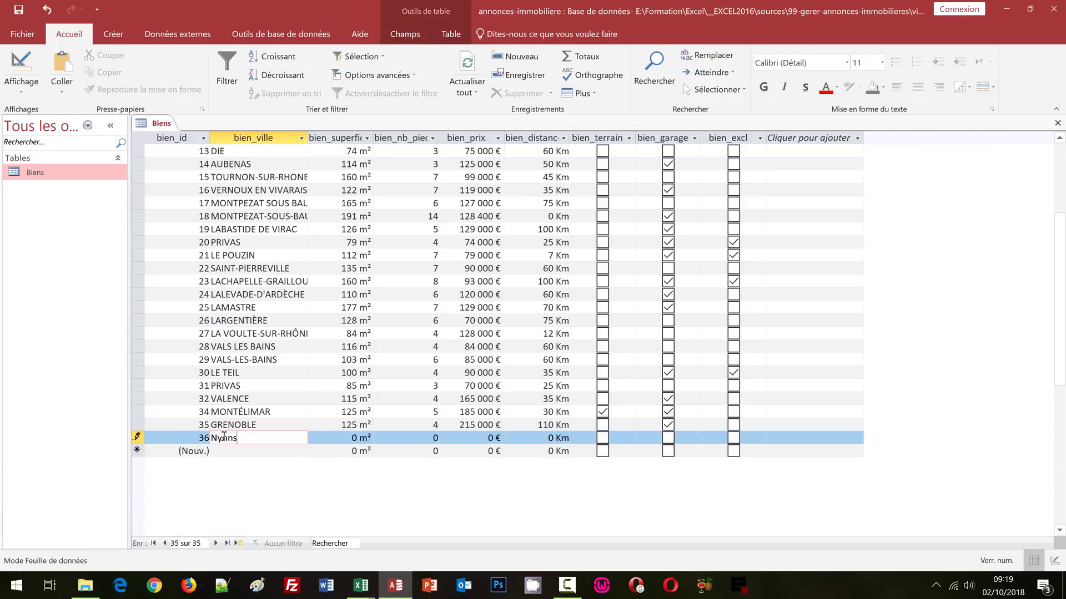
pyautogui.press('Tab')
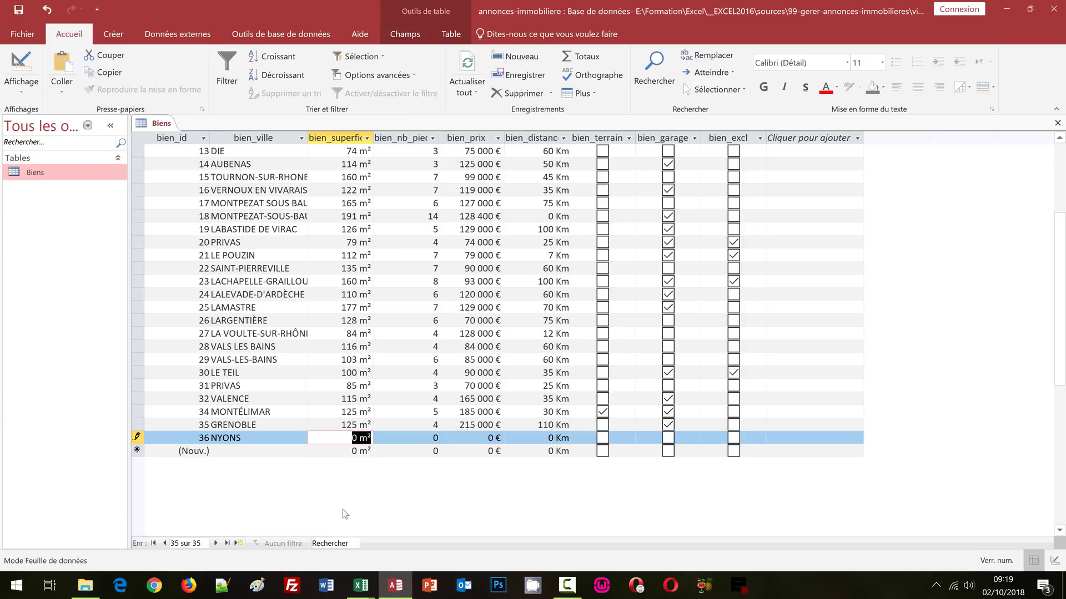
pyautogui.write('95')
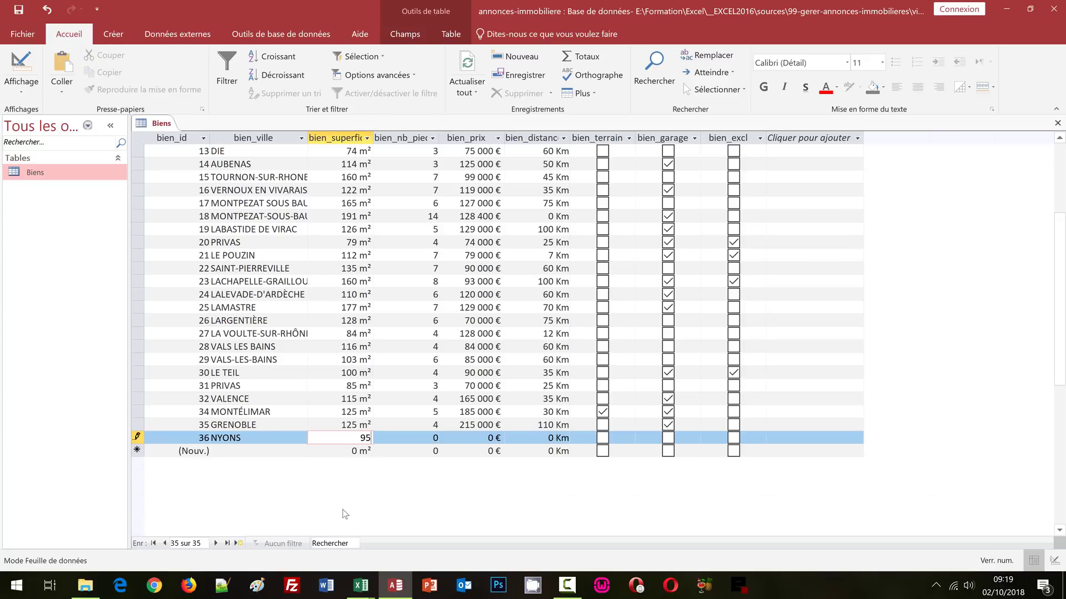
pyautogui.press('Tab')
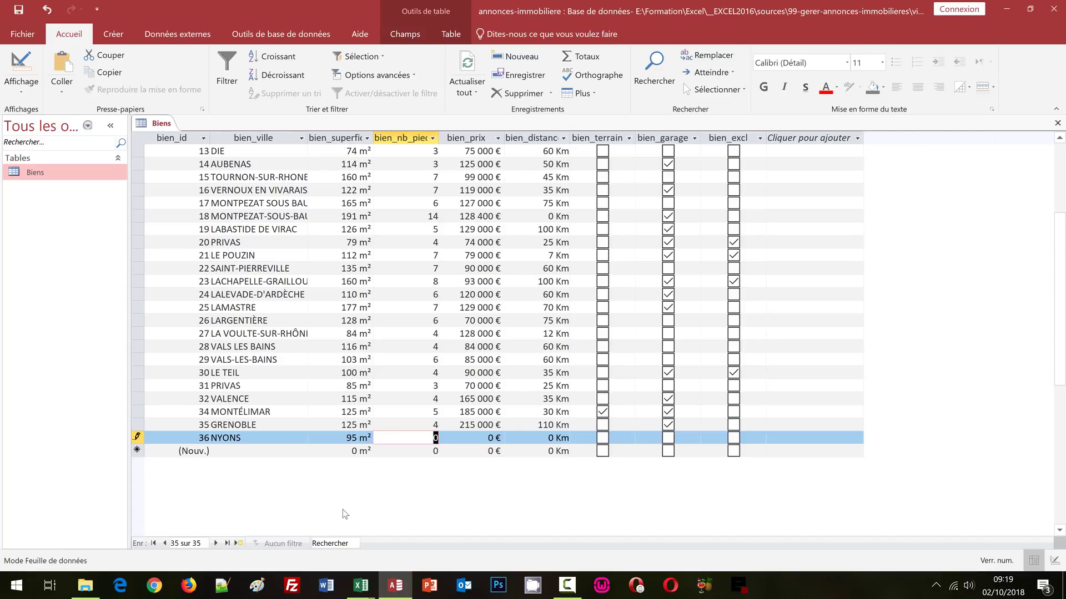
pyautogui.write('3')
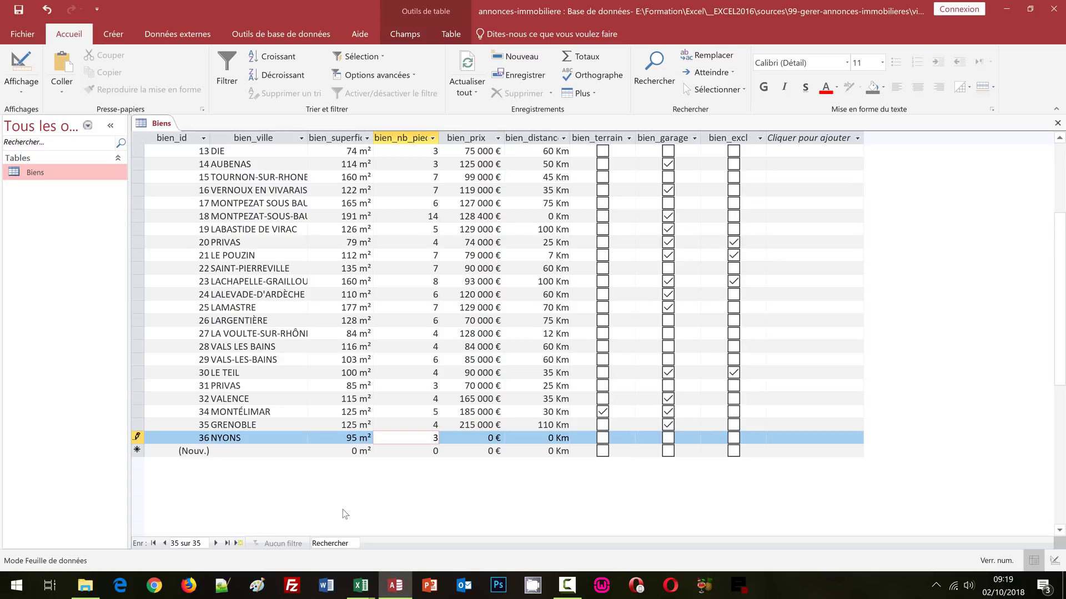
# Step: Complete the Nyons record with price 165000 and distance 60, save it, and close the table and the database
pyautogui.press('Tab')
pyautogui.write('165 000')
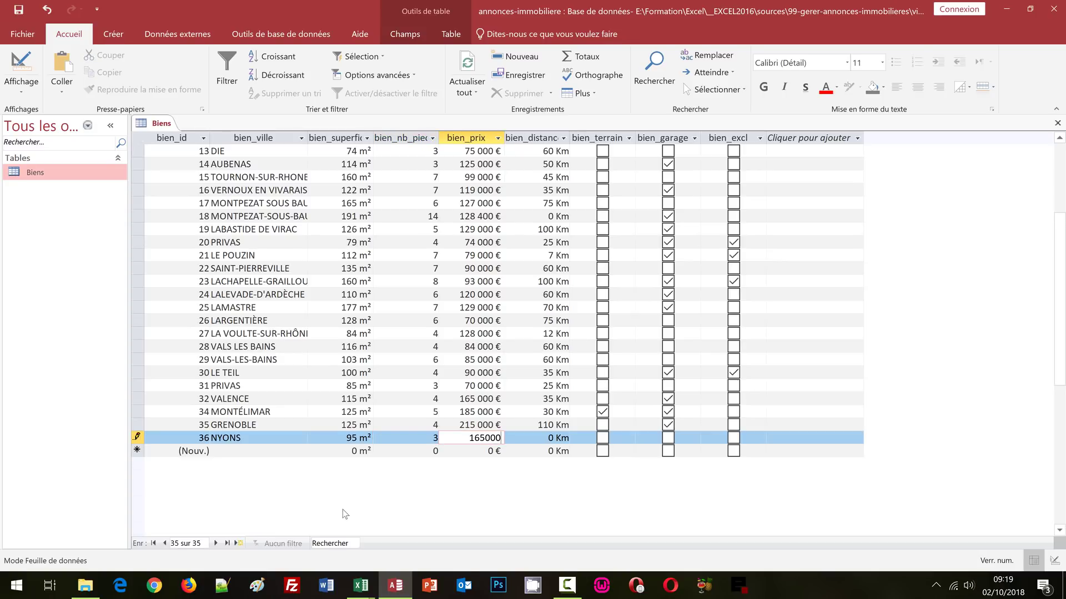
pyautogui.press('Tab')
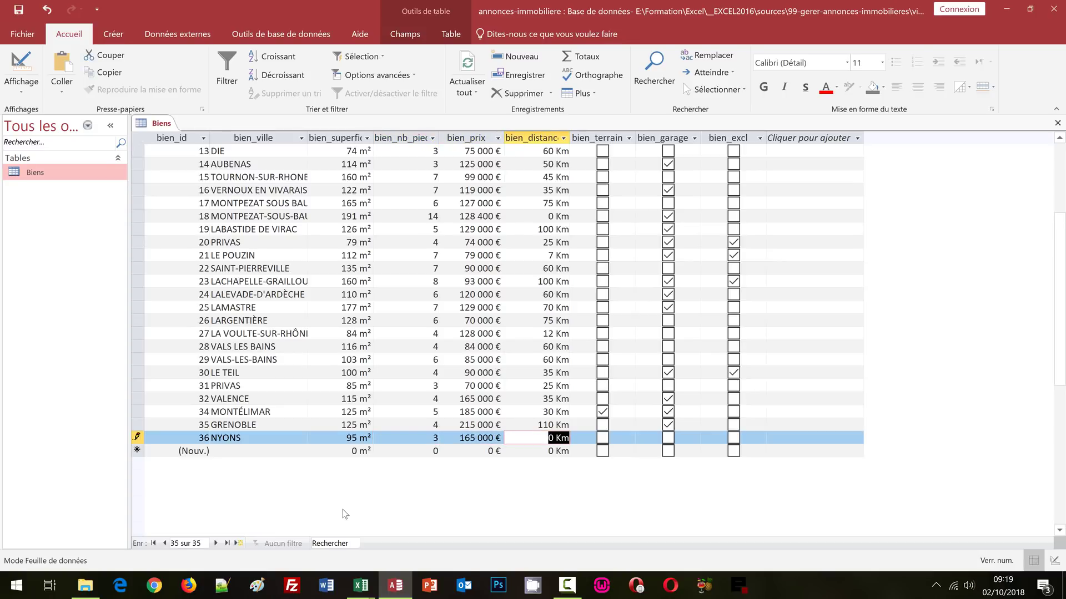
pyautogui.write('60')
pyautogui.press('Tab')
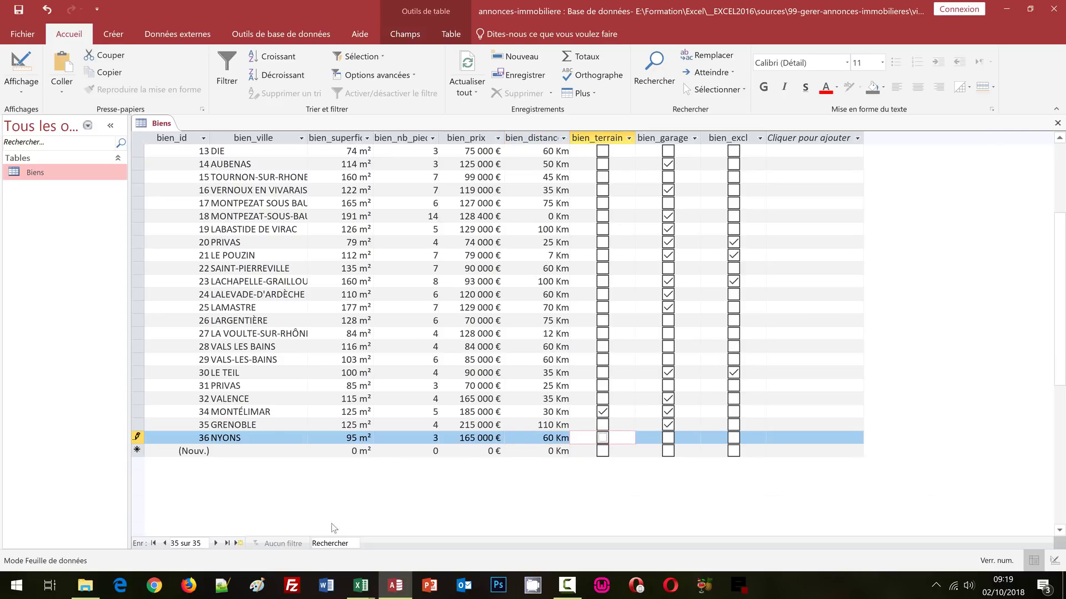
pyautogui.click(336, 451)
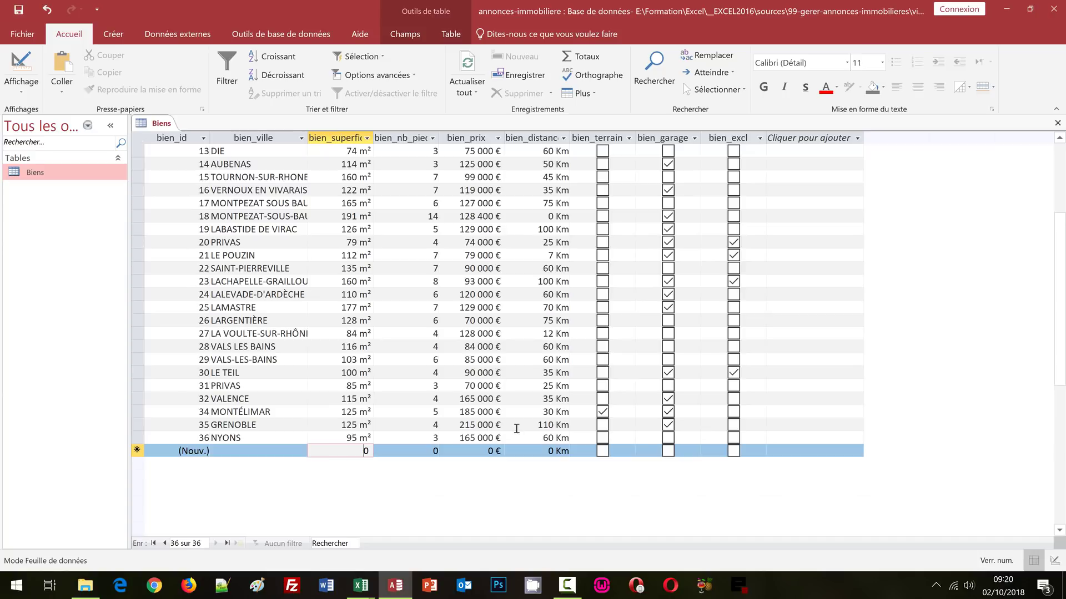
pyautogui.click(1057, 124)
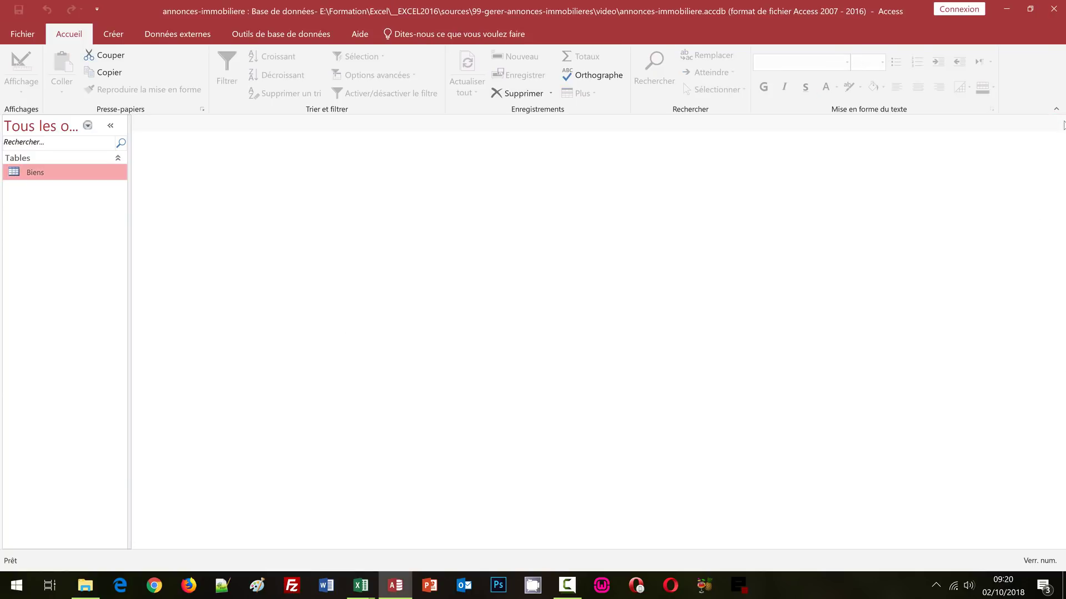
pyautogui.click(1060, 5)
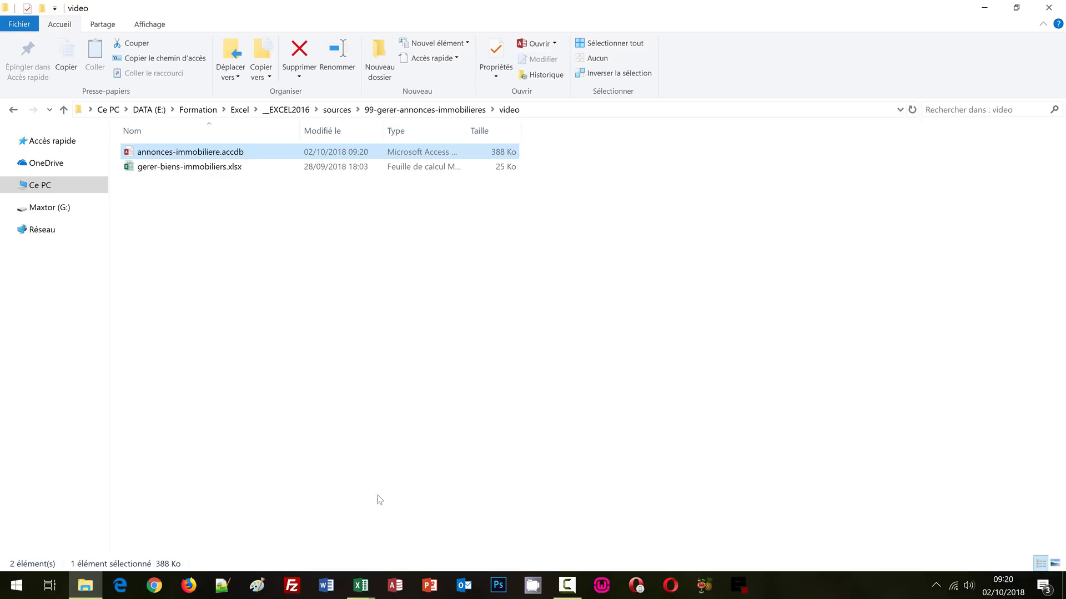
# Step: Switch to the gerer-biens-immobiliers.xlsx workbook in Excel and refresh all external data feeding the Annonces sheet
pyautogui.click(365, 581)
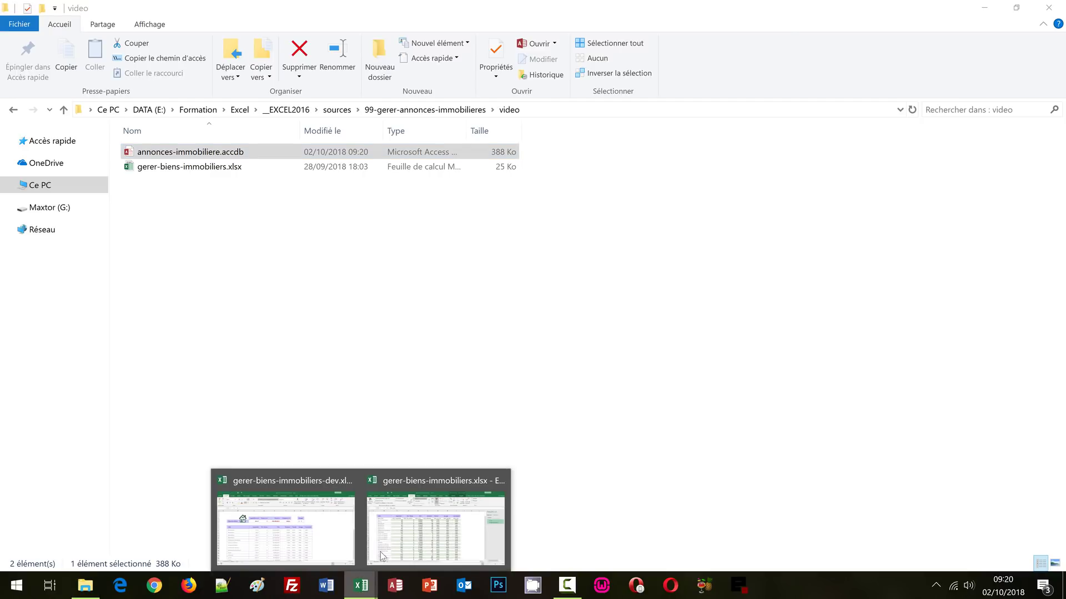
pyautogui.click(395, 530)
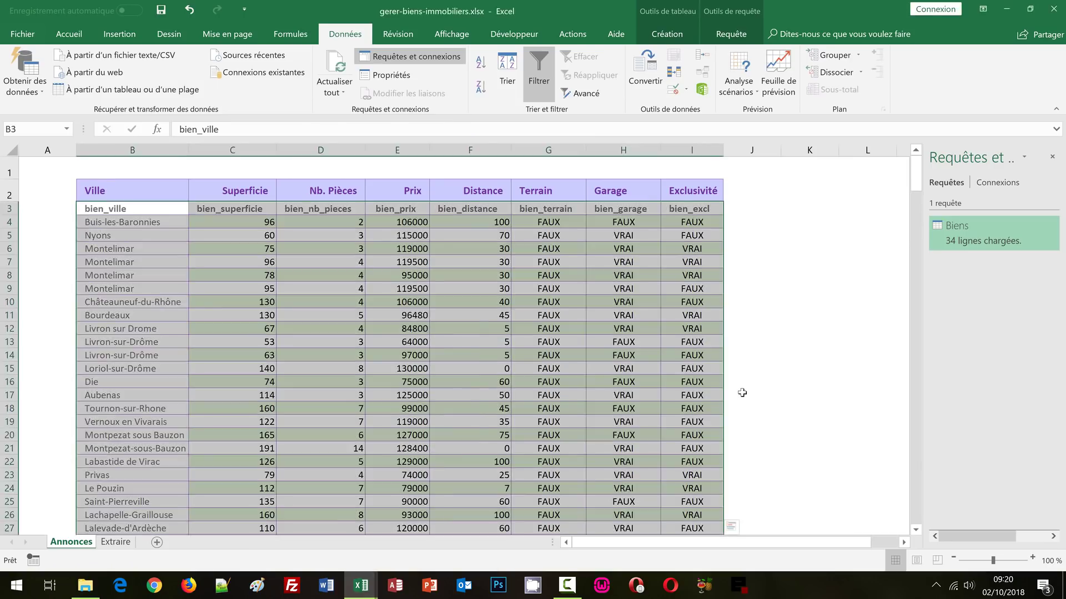
pyautogui.click(742, 393)
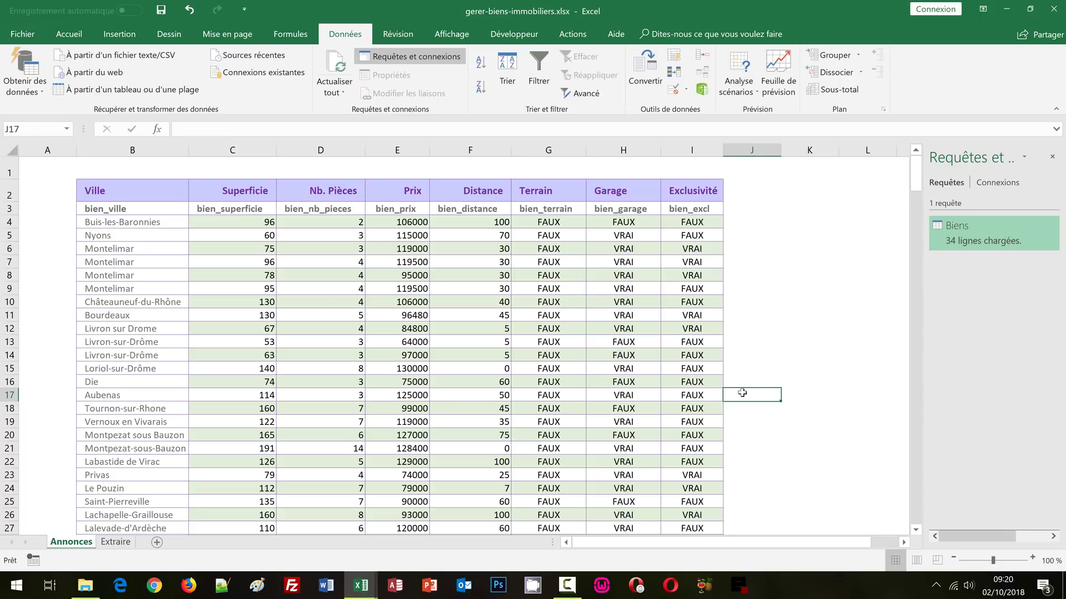
pyautogui.scroll(-4, 742, 393)
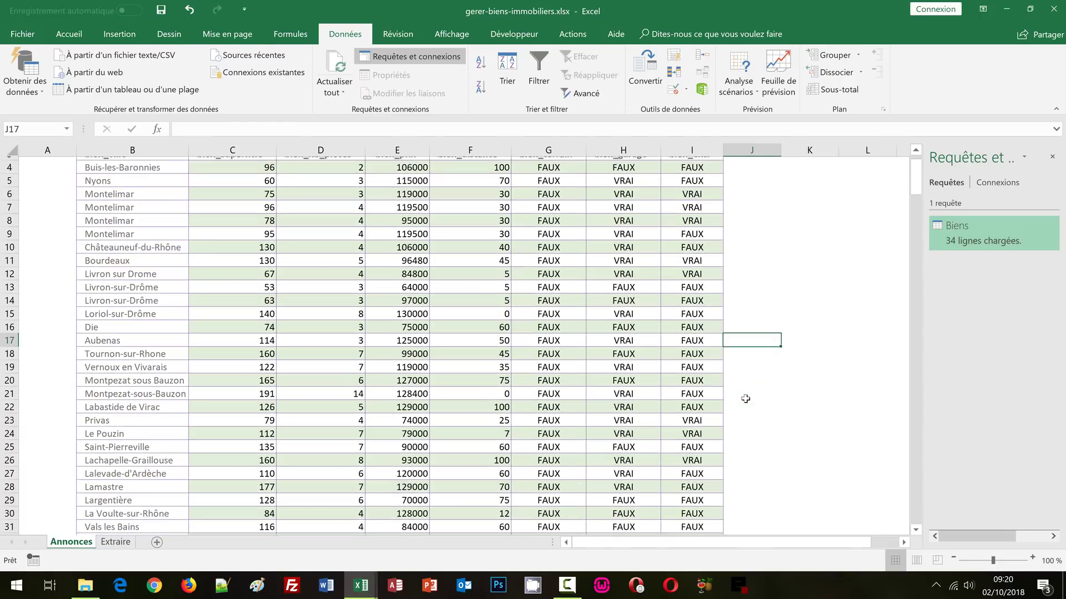
pyautogui.scroll(-1, 745, 398)
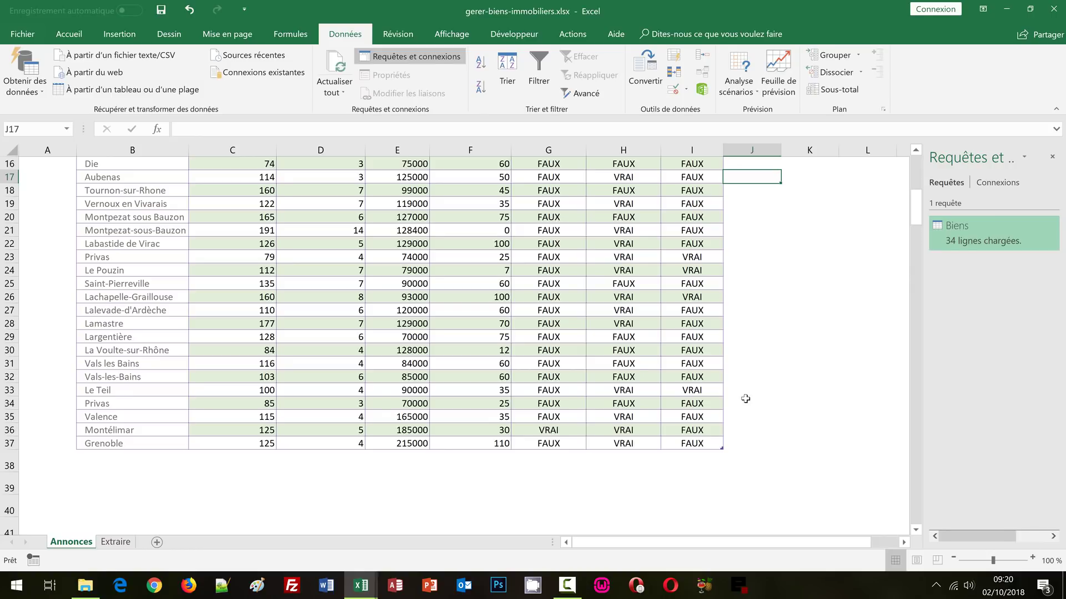
pyautogui.click(332, 83)
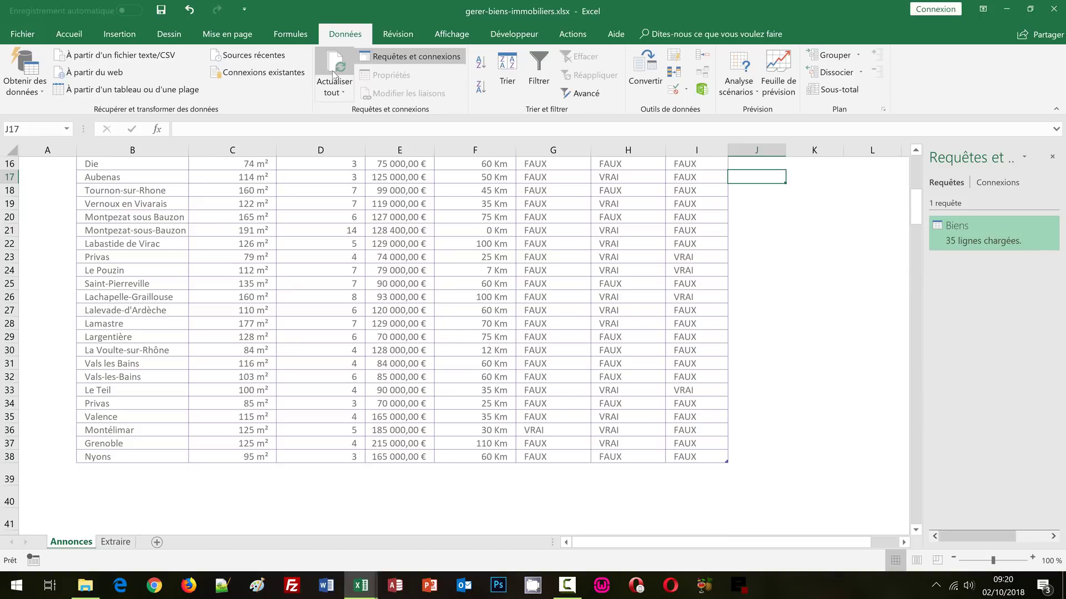
# Step: Check the Nyons record at the end of the refreshed Annonces table and the field headings above it
pyautogui.click(143, 461)
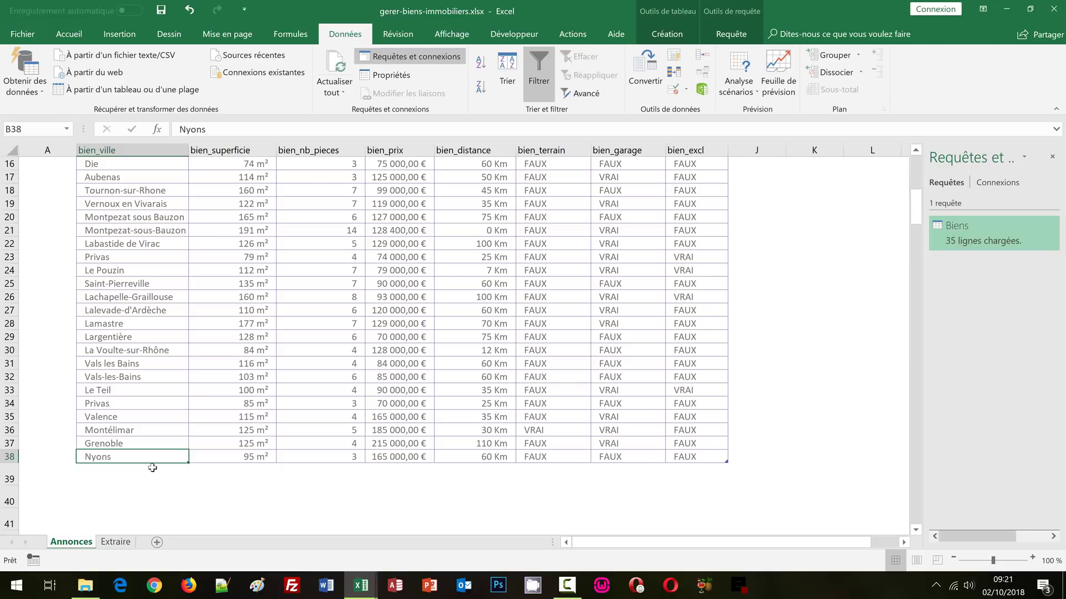
pyautogui.scroll(5, 153, 468)
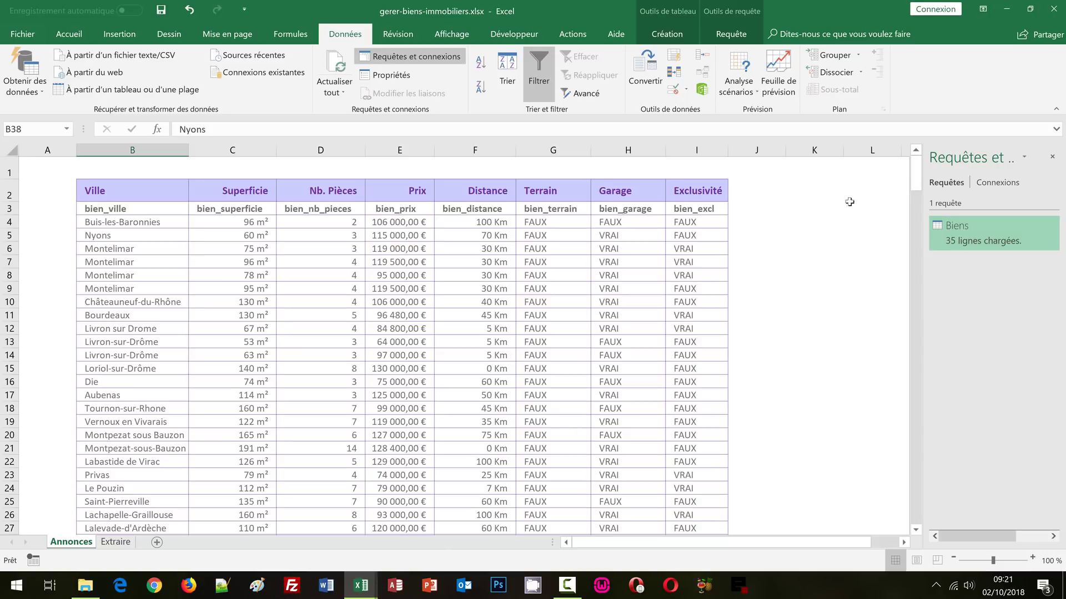
pyautogui.click(745, 211)
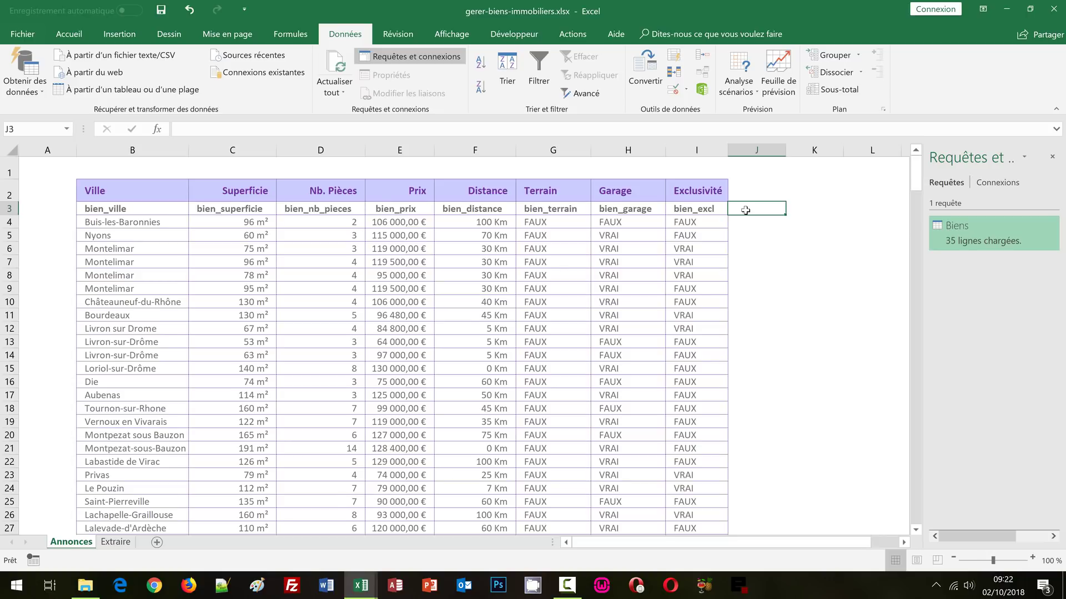
# Step: Select all data rows of the imported table starting from cell B4 and name the range Offres
pyautogui.click(128, 221)
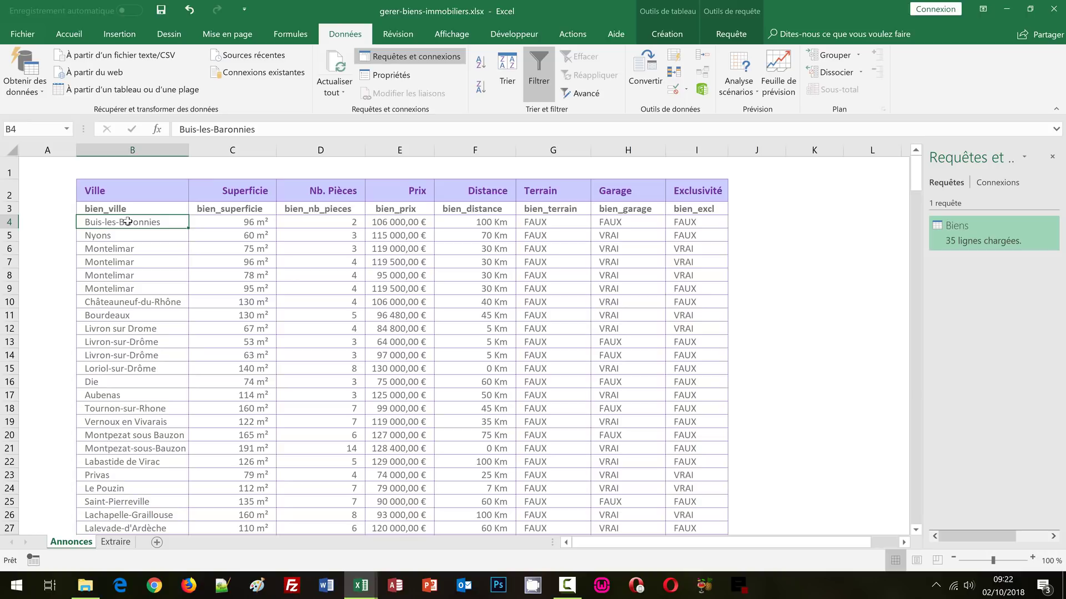
pyautogui.scroll(-3, 668, 421)
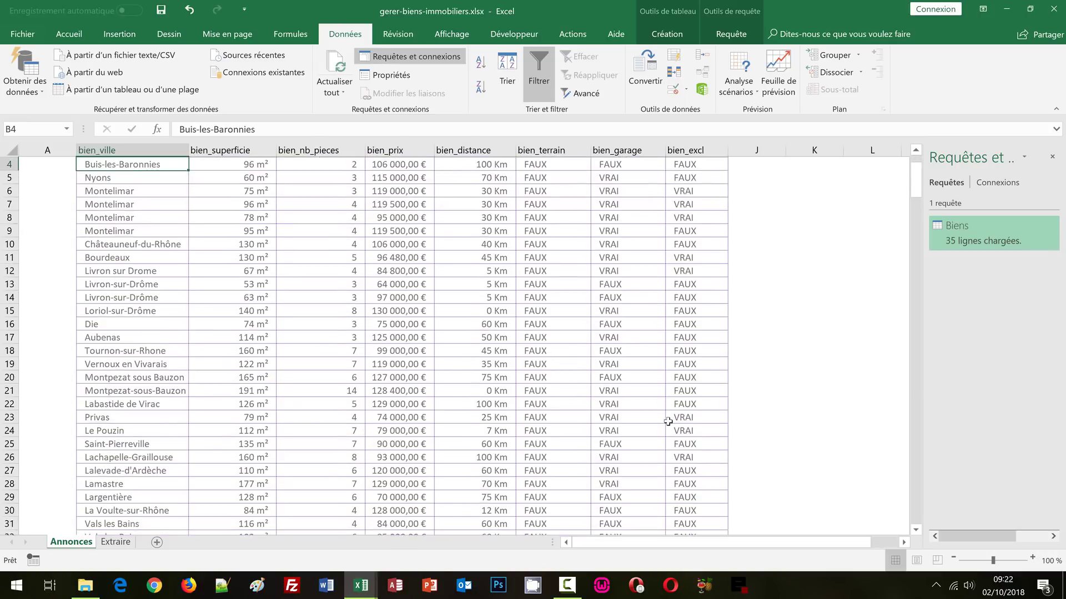
pyautogui.scroll(-3, 669, 421)
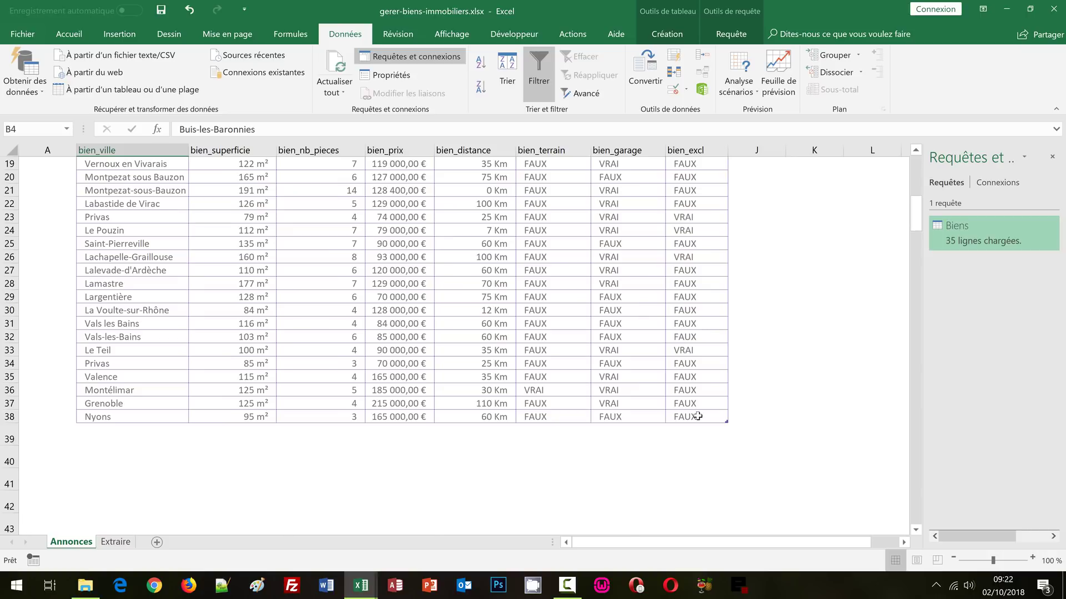
pyautogui.hotkey('ctrl', 'a')
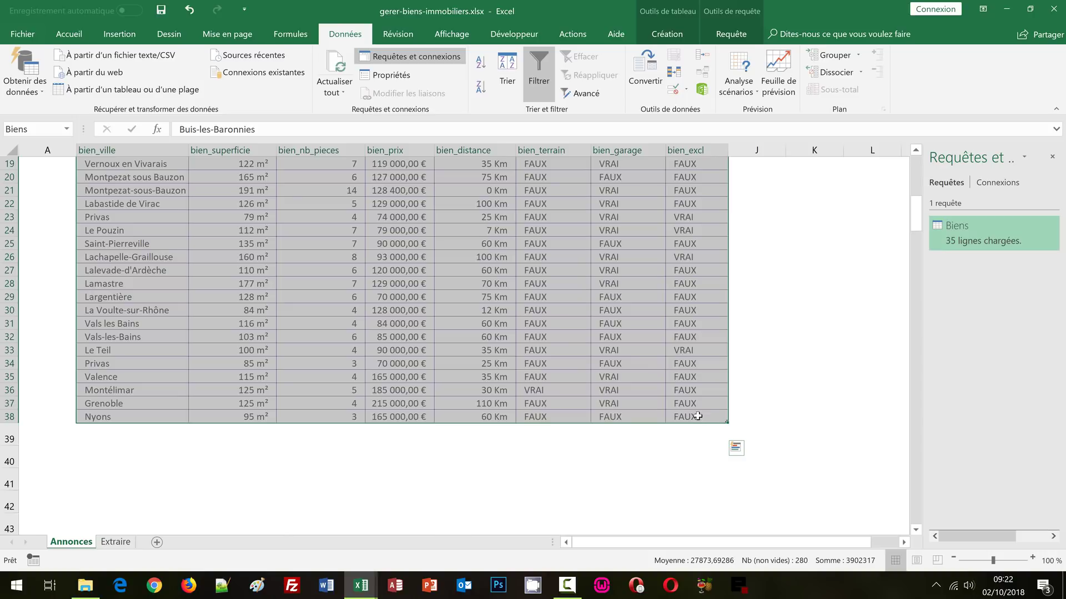
pyautogui.scroll(6, 697, 416)
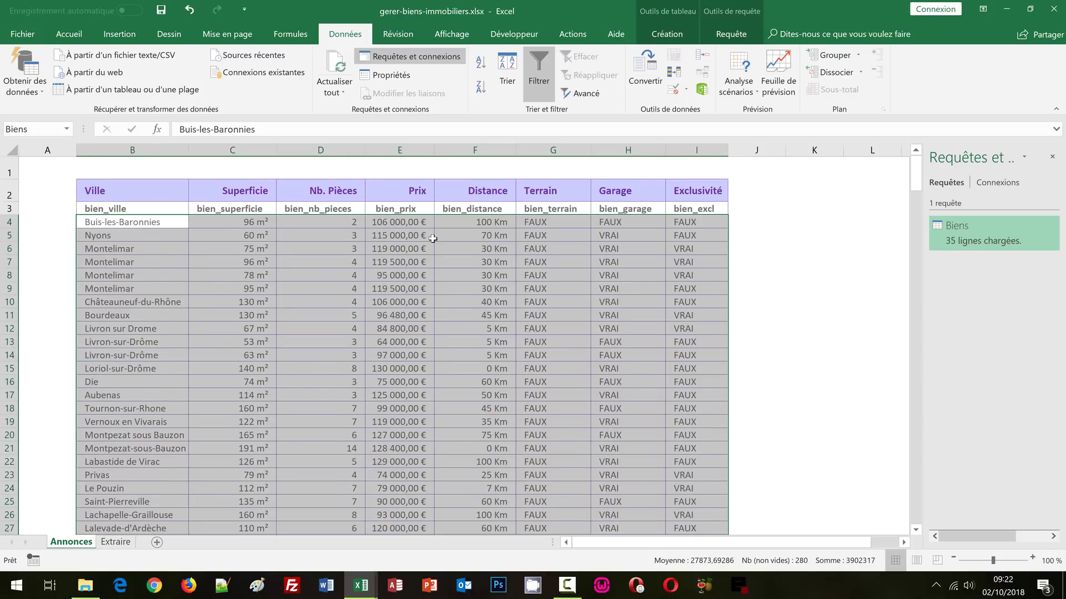
pyautogui.click(40, 128)
pyautogui.write('Offres')
pyautogui.press('Escape')
# Step: Review what the Offres name refers to in the Name Manager and close it
pyautogui.click(291, 35)
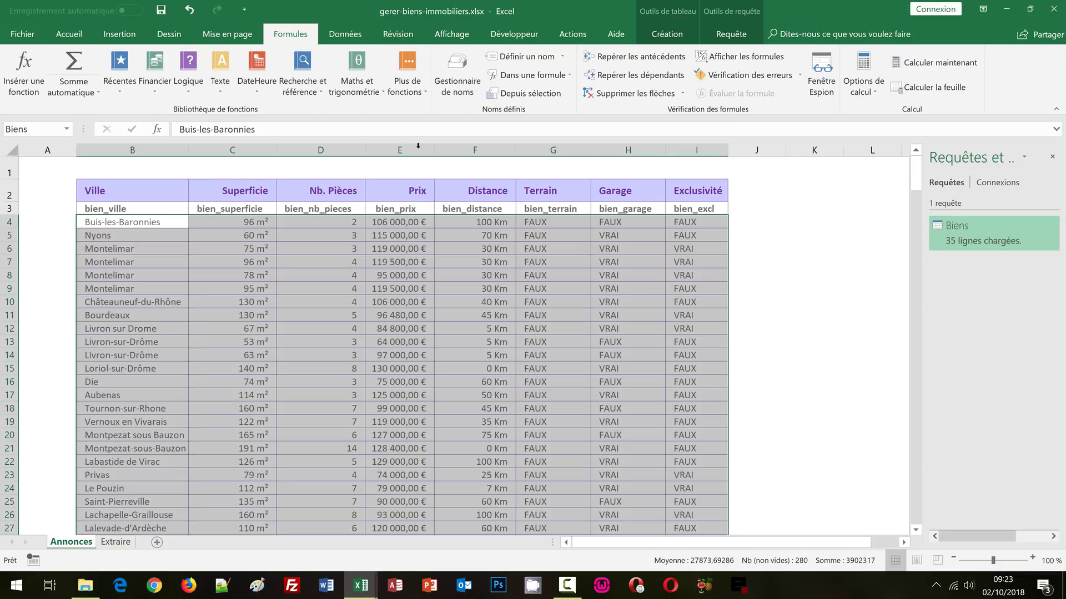
pyautogui.click(456, 84)
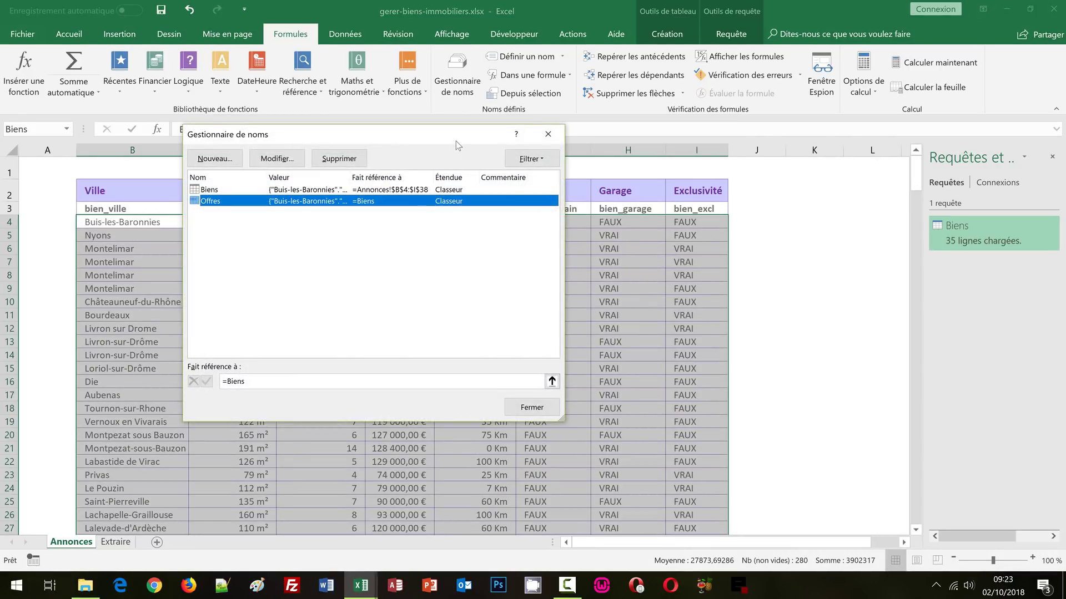
pyautogui.moveTo(456, 141); pyautogui.dragTo(482, 133)
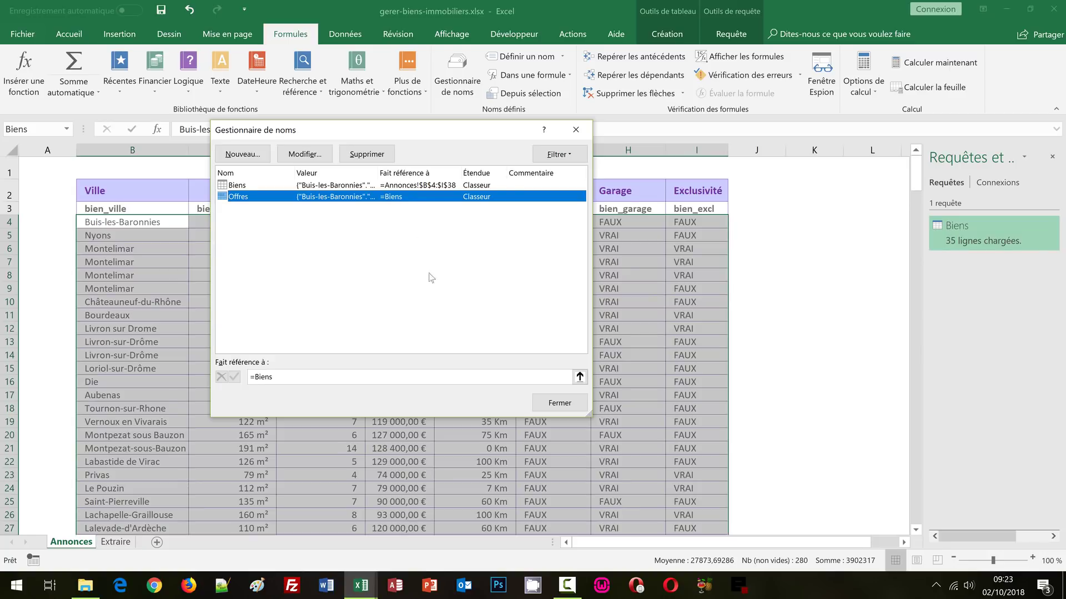
pyautogui.click(550, 402)
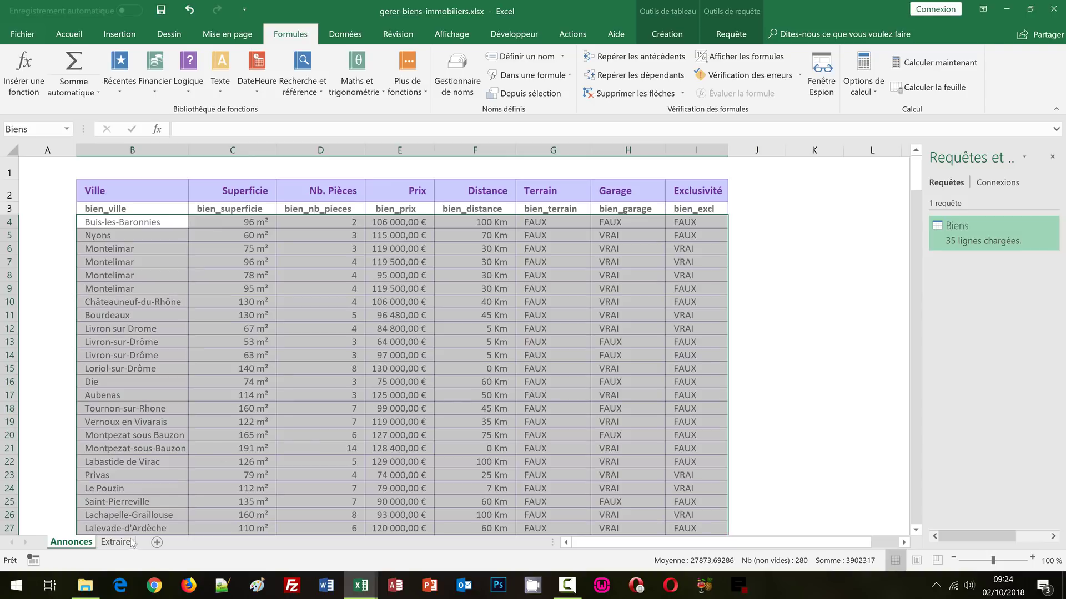
# Step: Examine the superficie, pièces, prix and distance criteria cells C4 to F4 on the Extraire sheet
pyautogui.hotkey('ctrl', 'pagedown')
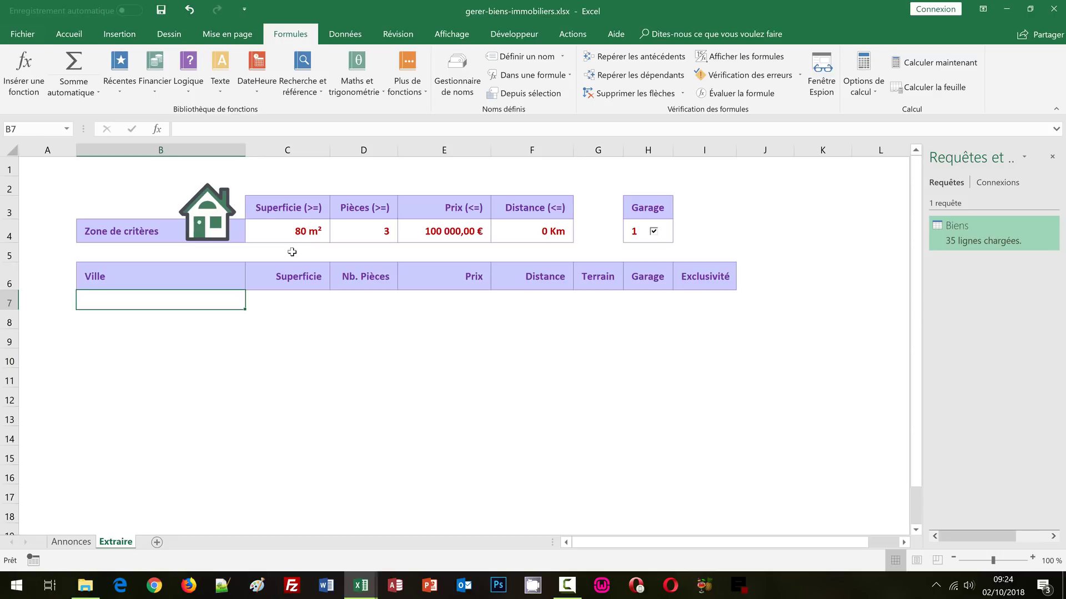
pyautogui.click(301, 233)
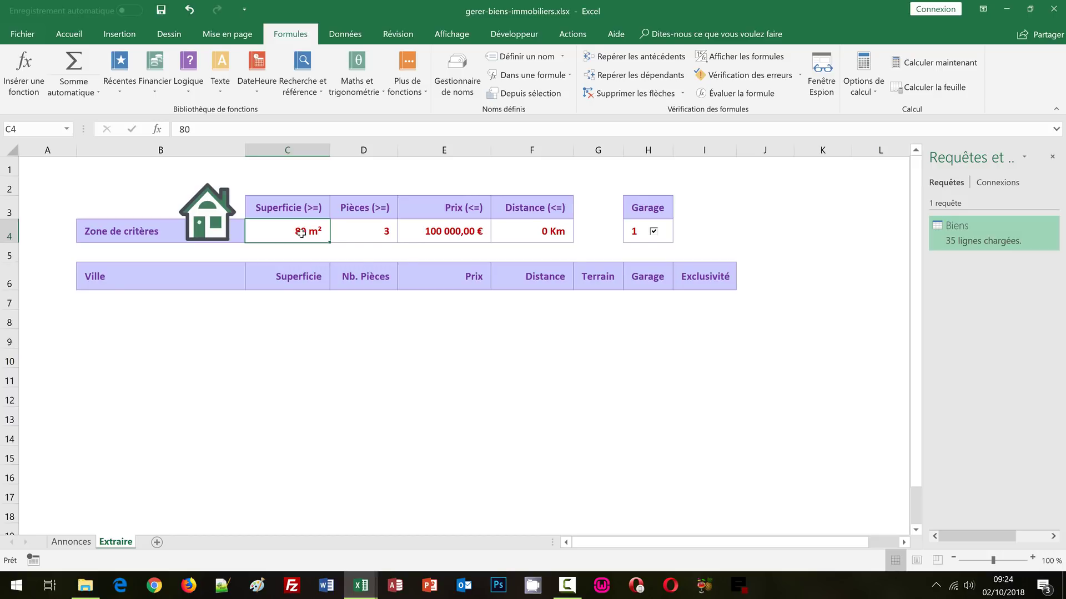
pyautogui.click(348, 233)
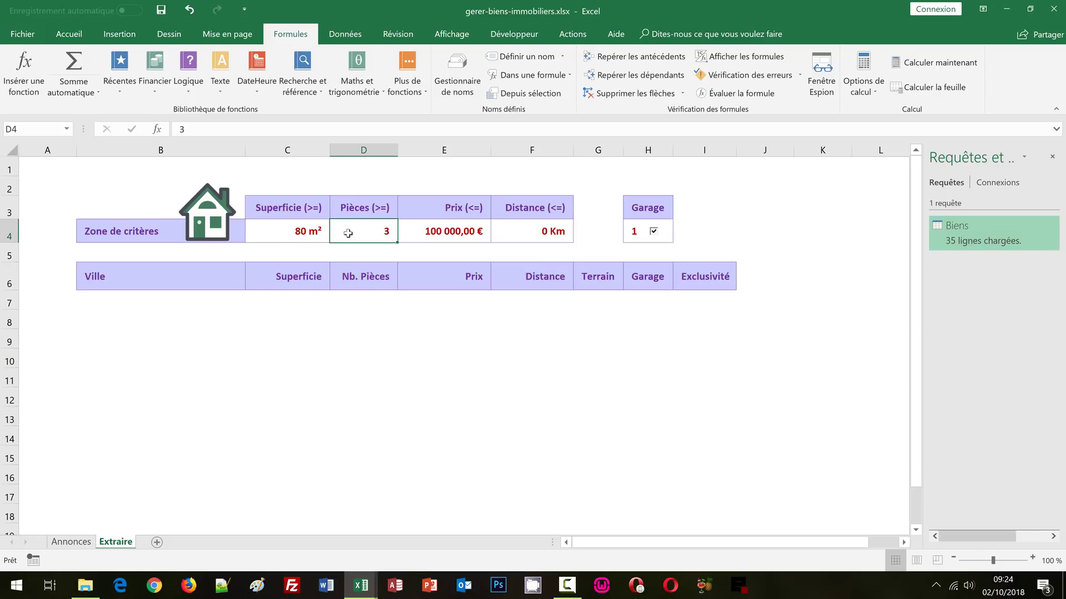
pyautogui.click(438, 234)
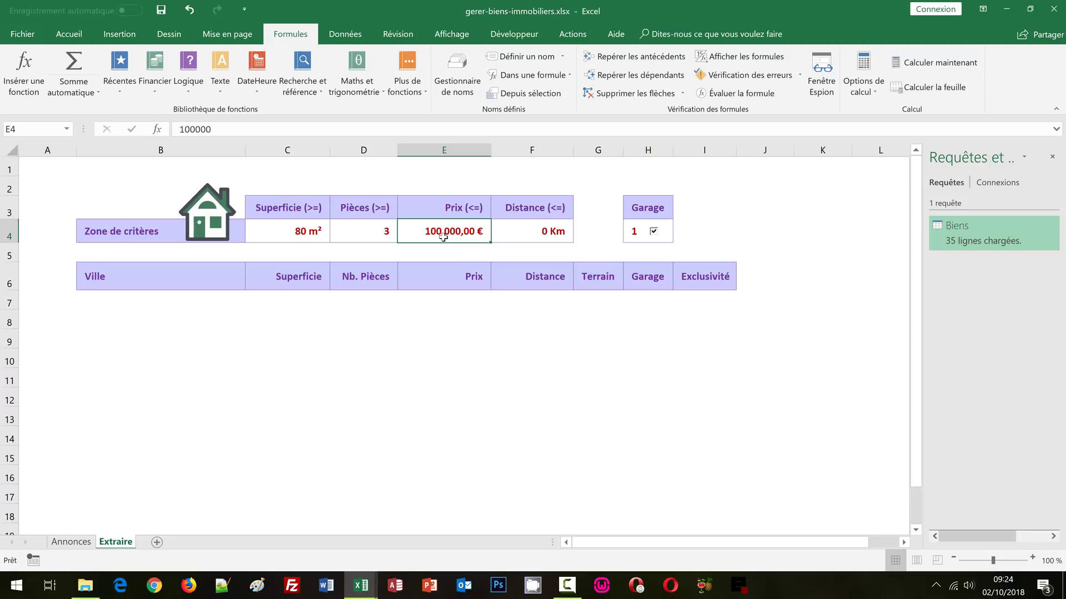
pyautogui.click(543, 231)
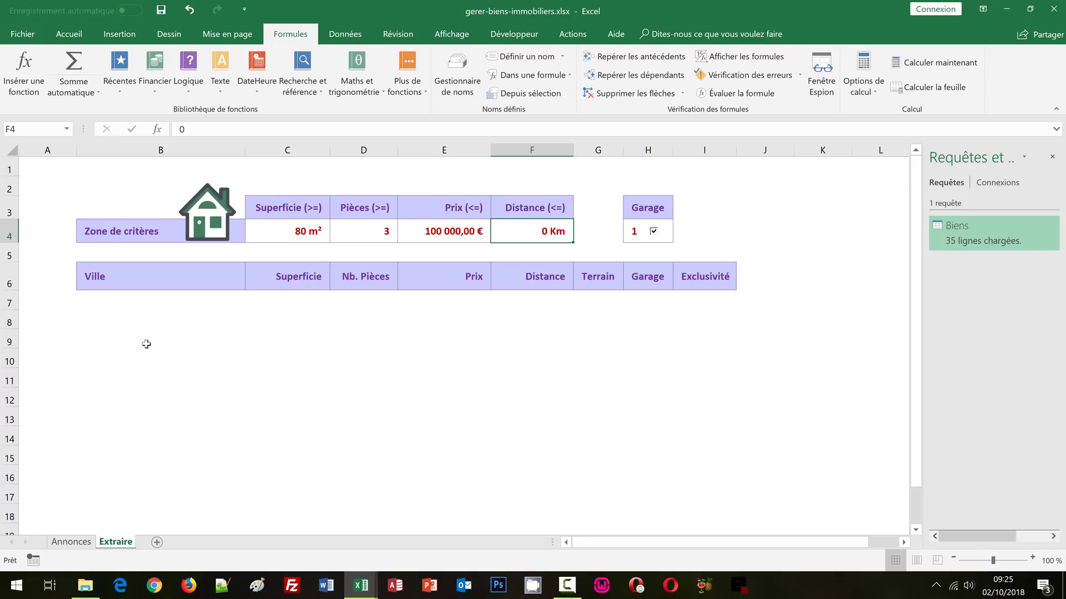
# Step: Begin a formula in cell J4 of the Annonces sheet with =si(et( beside the first listing
pyautogui.click(66, 545)
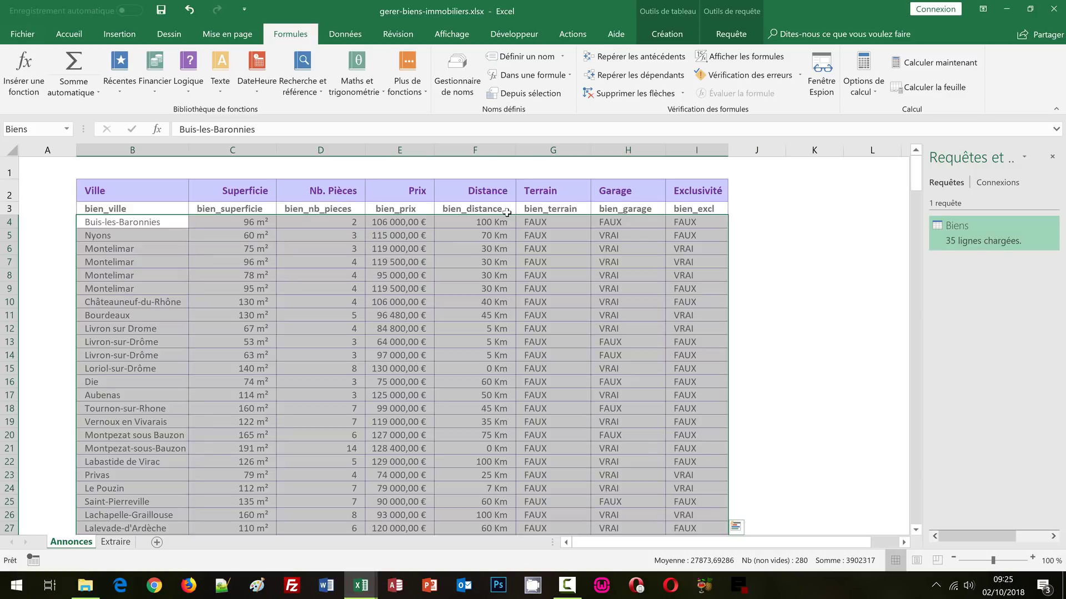
pyautogui.click(751, 221)
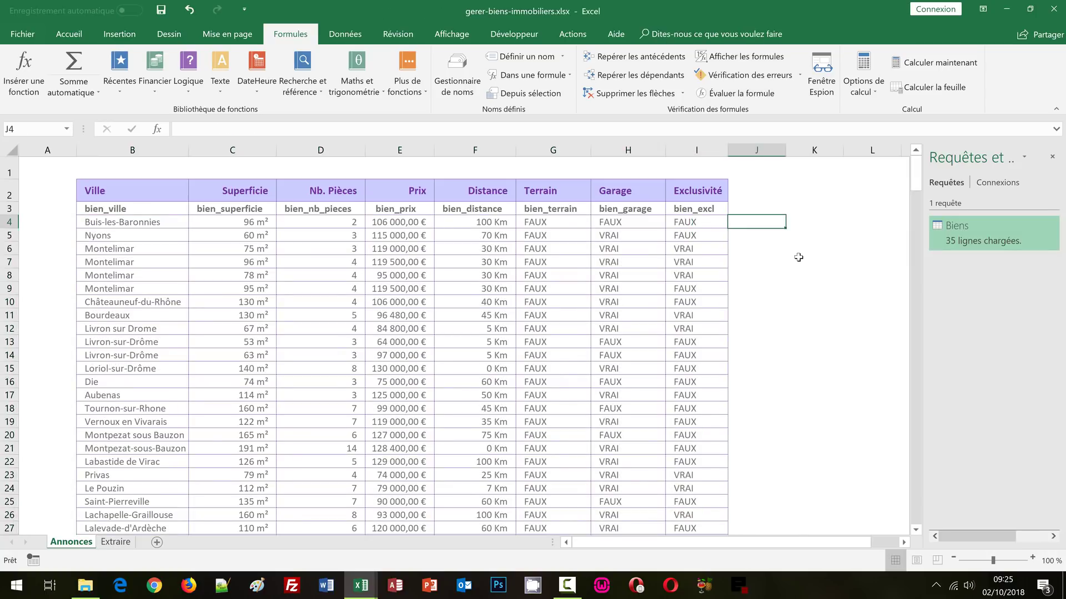
pyautogui.write('=')
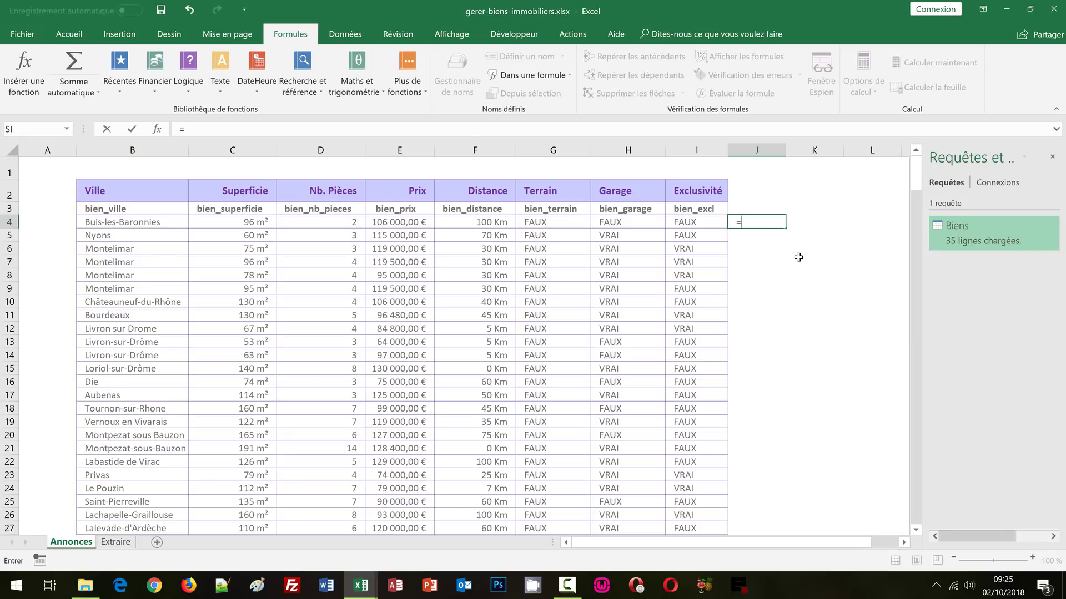
pyautogui.write('si')
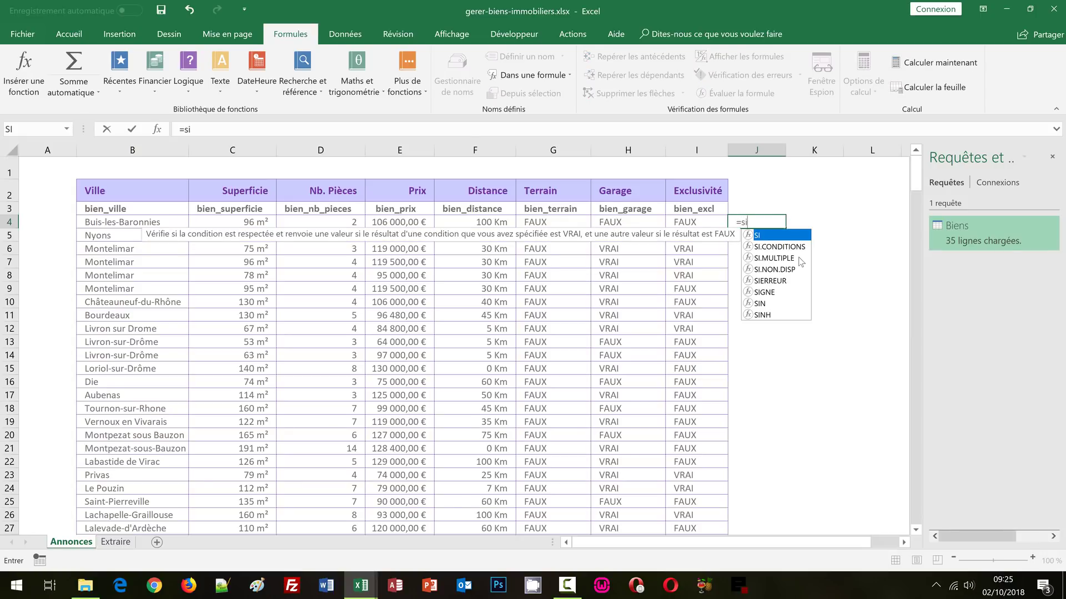
pyautogui.write('(')
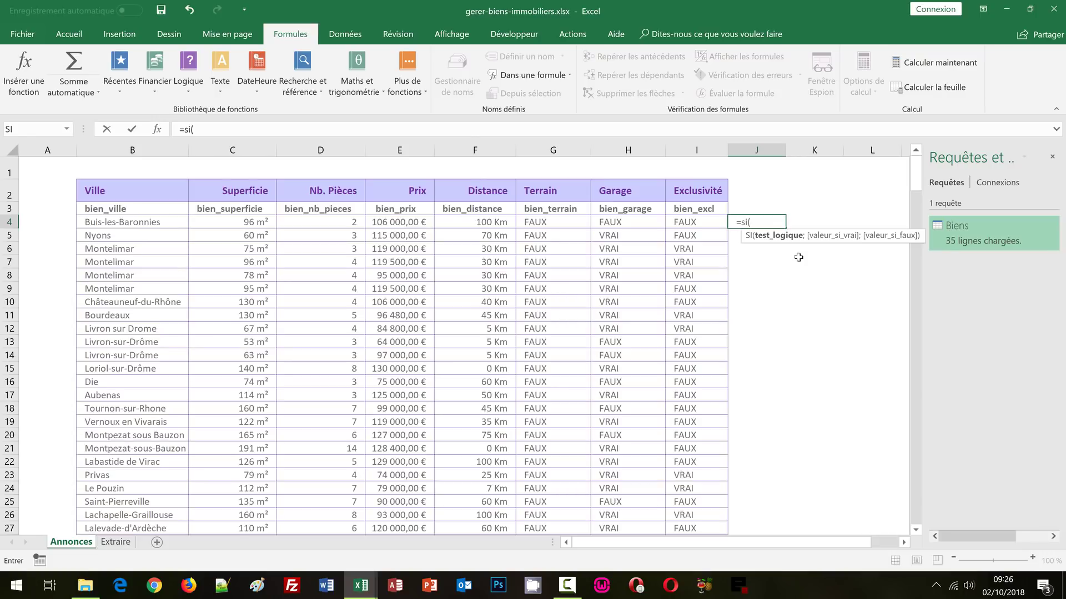
pyautogui.write('et(')
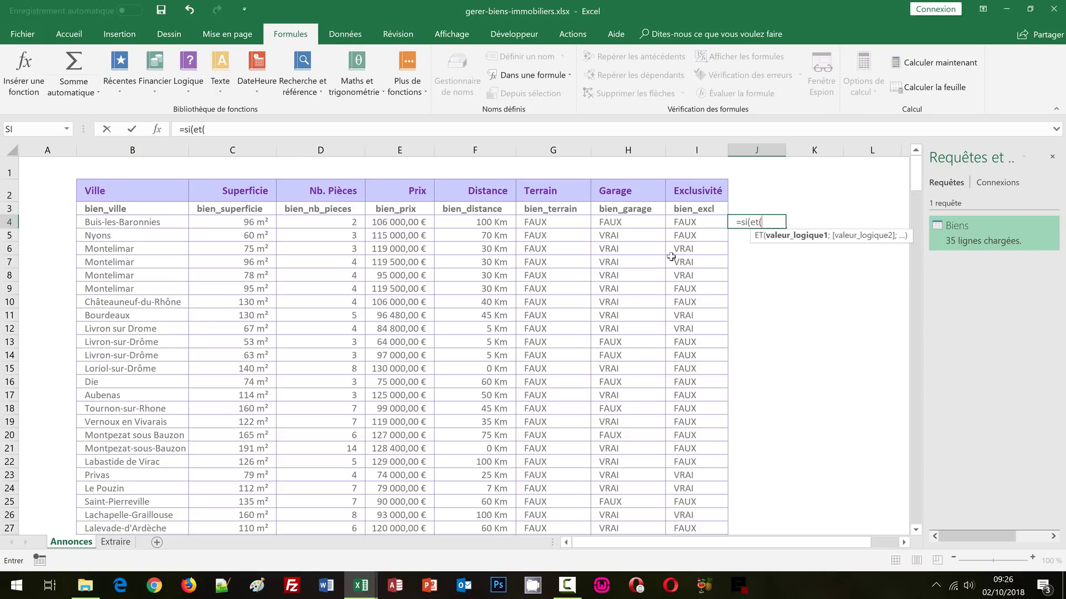
pyautogui.click(221, 220)
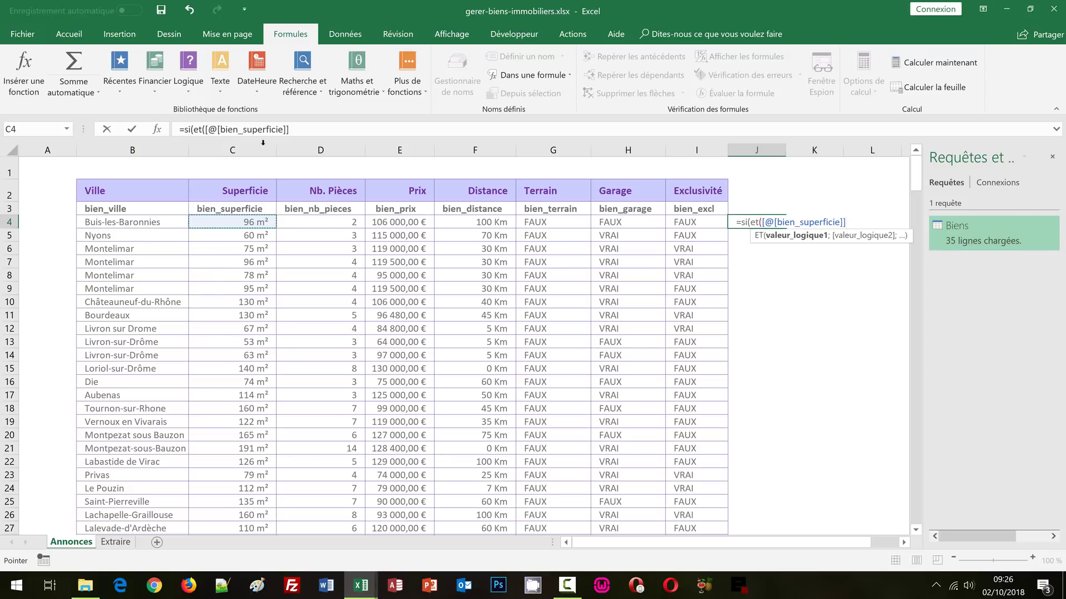
pyautogui.click(294, 132)
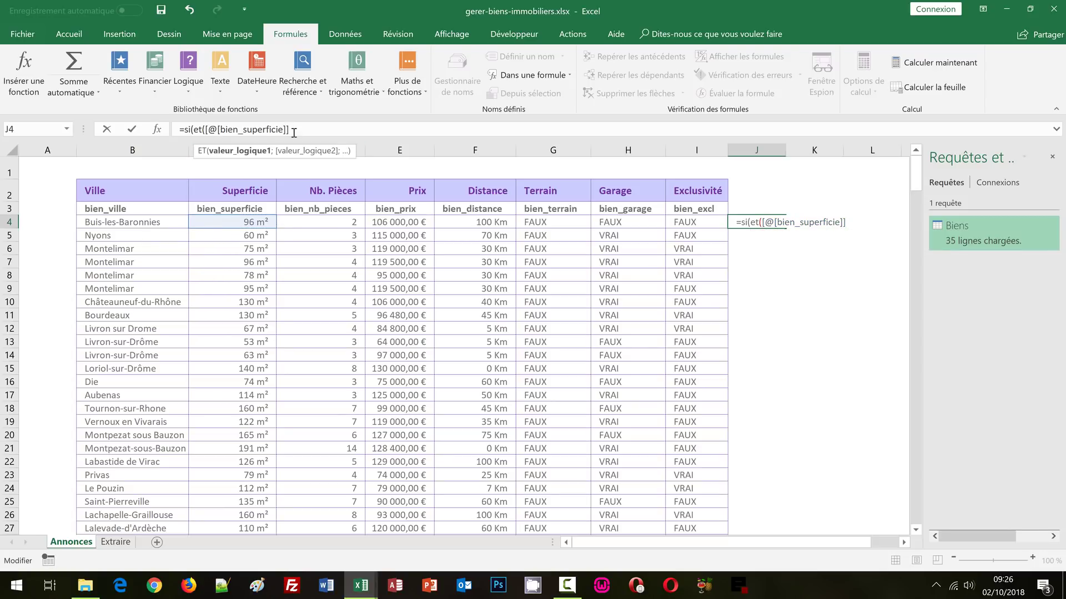
pyautogui.press('BackSpace')
pyautogui.press('BackSpace')
pyautogui.press('BackSpace')
pyautogui.press('BackSpace')
pyautogui.press('BackSpace')
pyautogui.press('BackSpace')
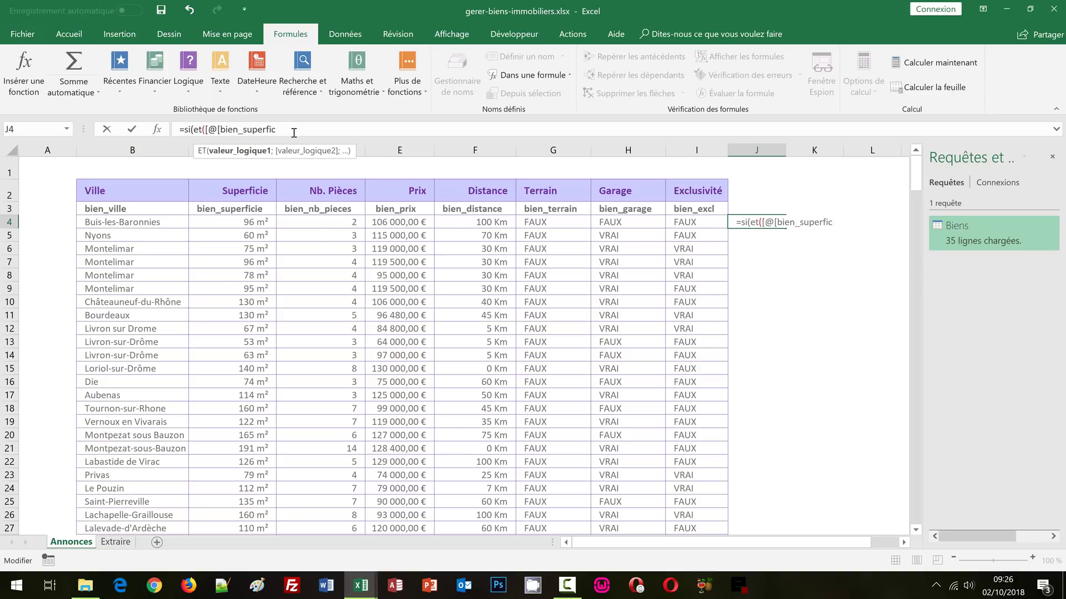
pyautogui.press('BackSpace')
pyautogui.press('BackSpace')
pyautogui.press('BackSpace')
pyautogui.press('BackSpace')
pyautogui.press('BackSpace')
pyautogui.press('BackSpace')
pyautogui.press('BackSpace')
pyautogui.press('BackSpace')
pyautogui.press('BackSpace')
pyautogui.press('BackSpace')
pyautogui.press('BackSpace')
pyautogui.press('BackSpace')
pyautogui.press('BackSpace')
pyautogui.press('BackSpace')
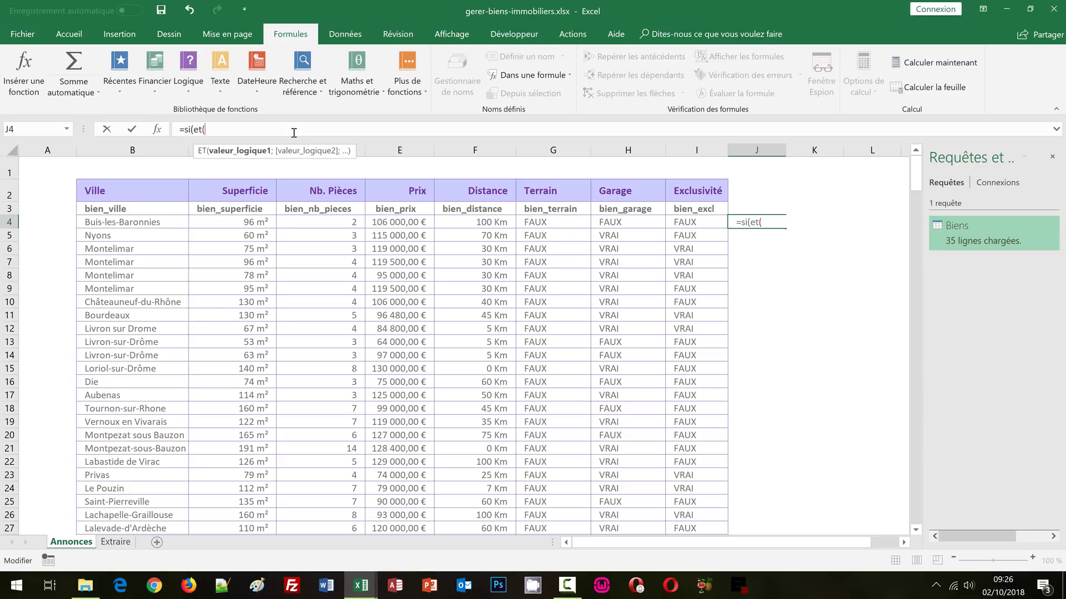
# Step: Add the surface condition C4>=Extraire!$C$4 as the first ET argument, with an absolute reference to the criterion
pyautogui.write('C4')
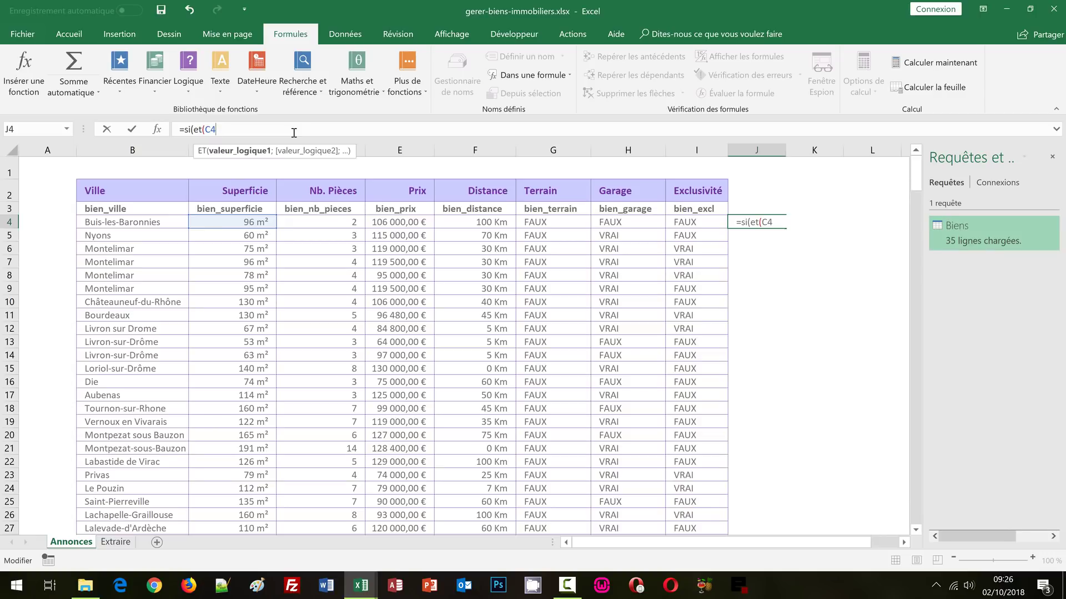
pyautogui.write('>+')
pyautogui.press('BackSpace')
pyautogui.write('=')
pyautogui.click(116, 543)
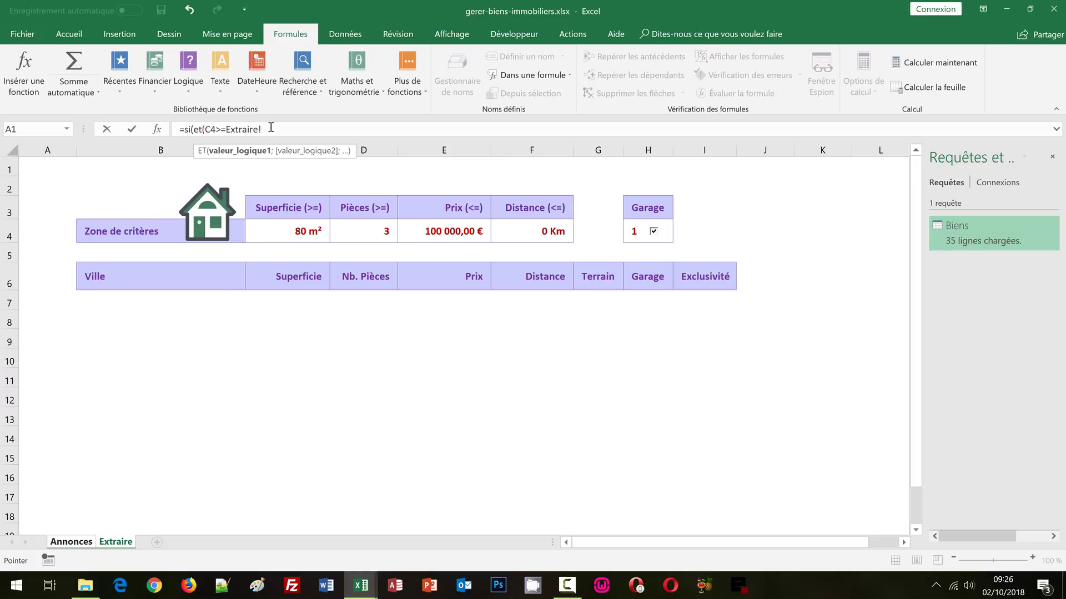
pyautogui.click(291, 231)
pyautogui.press('F4')
pyautogui.write(';')
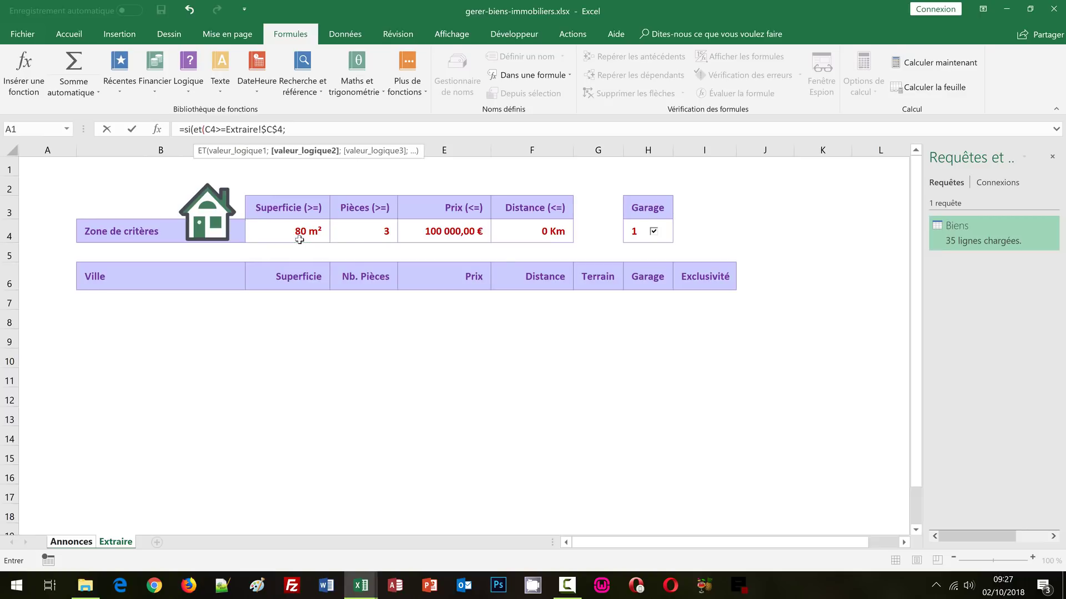
# Step: Add the rooms condition D4>=Extraire!$D$4 as the second ET argument, with an absolute reference to the criterion
pyautogui.write('D4')
pyautogui.write('>+')
pyautogui.press('BackSpace')
pyautogui.write('=')
pyautogui.click(360, 235)
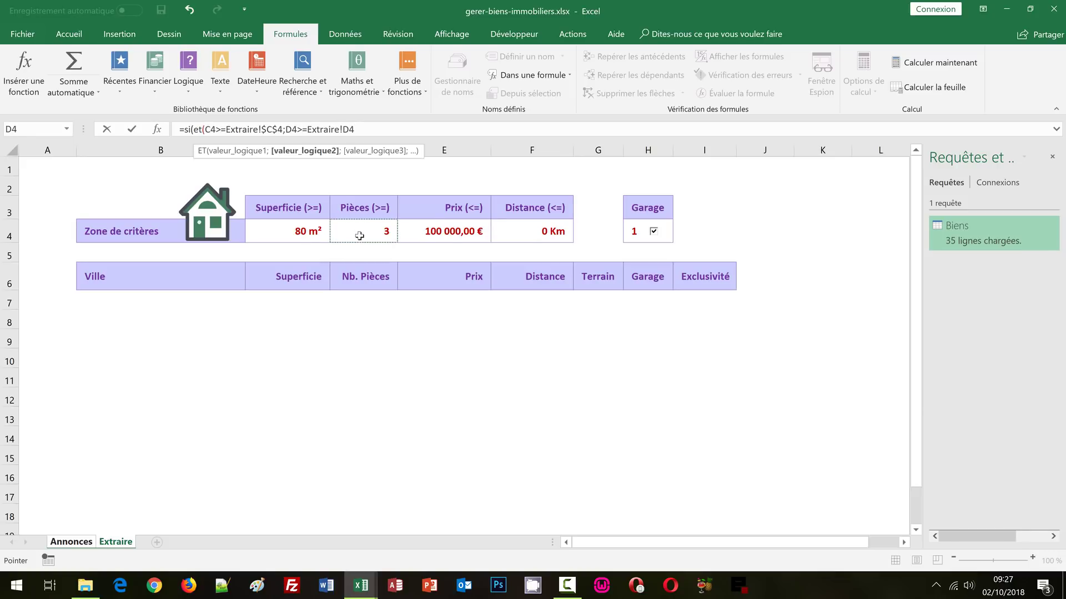
pyautogui.press('F4')
pyautogui.write(';')
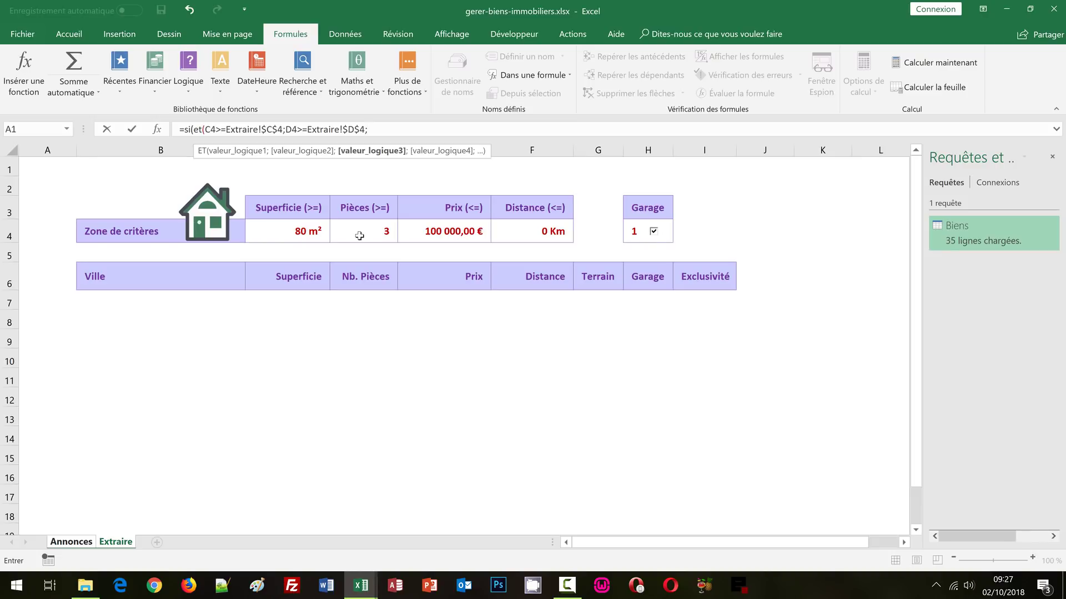
# Step: Add the price and distance conditions E4<=Extraire!$E$4 and F4<=Extraire!$F$4, and close the ET function
pyautogui.write('E4<=')
pyautogui.click(477, 233)
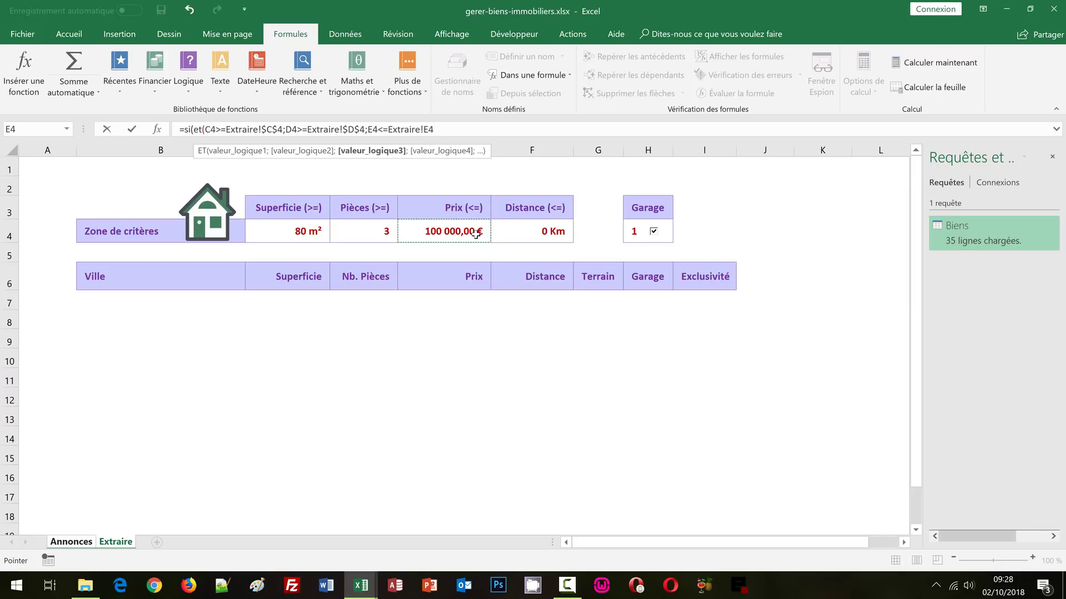
pyautogui.press('F4')
pyautogui.write(';')
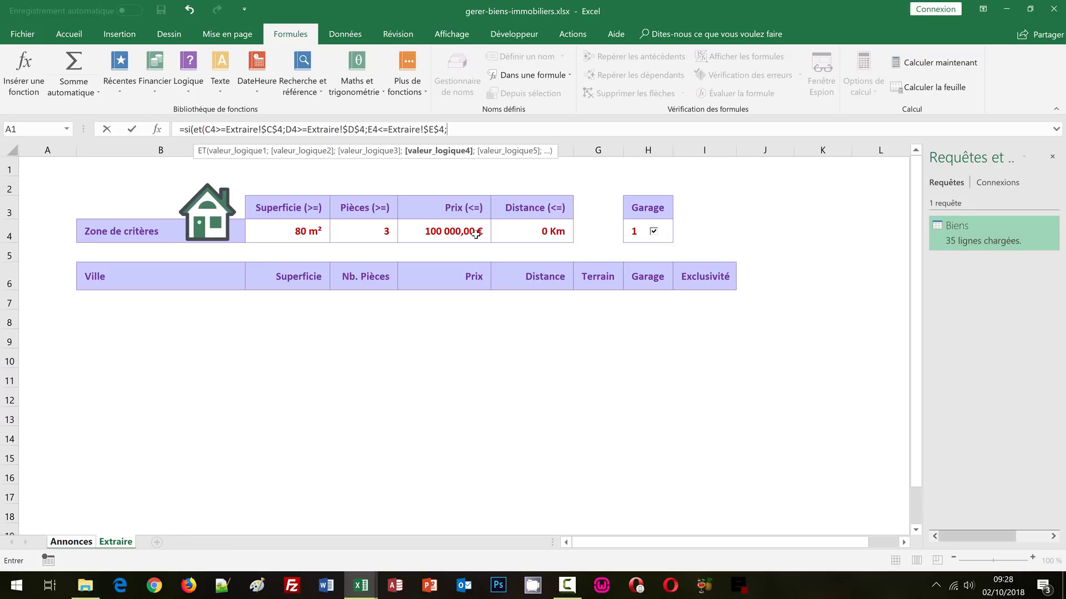
pyautogui.write('F4<=')
pyautogui.click(537, 232)
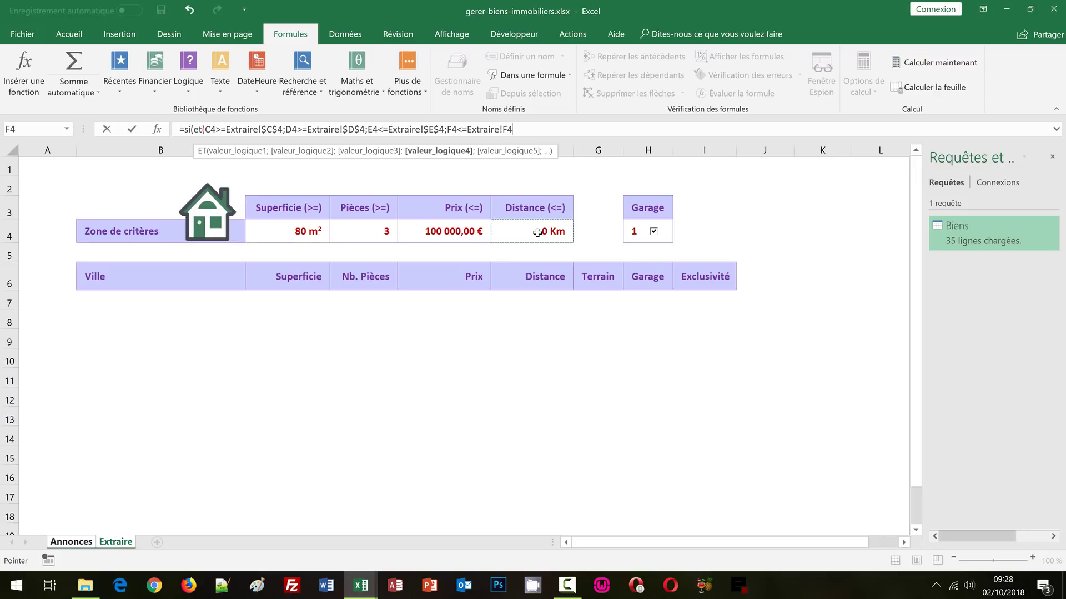
pyautogui.press('F4')
pyautogui.write(')')
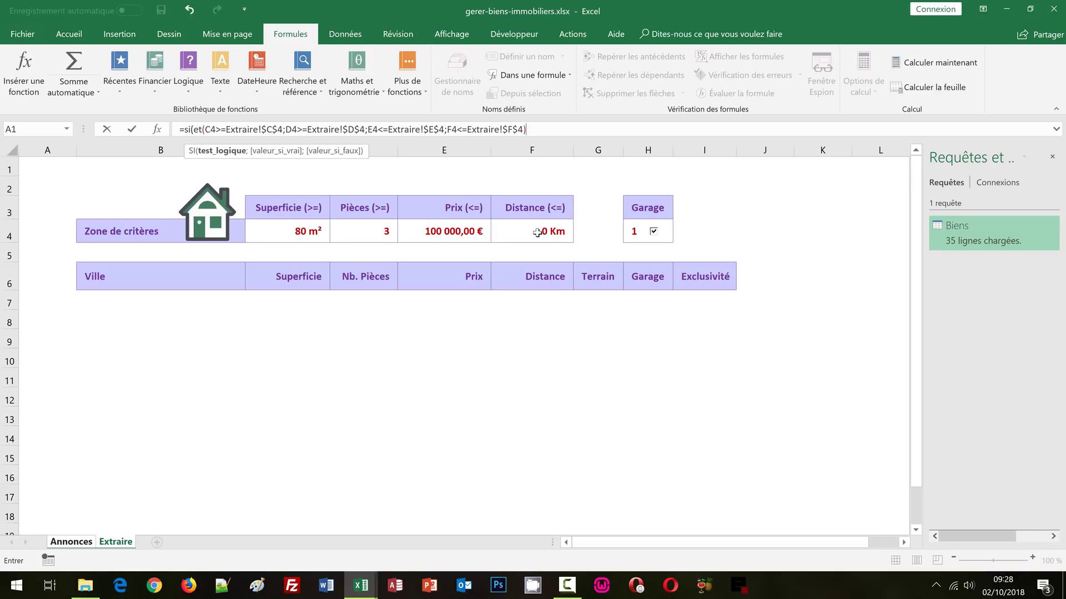
# Step: Return to the Annonces sheet and begin the value-if-true argument with max(, removing the stray Annonces! reference
pyautogui.write(';')
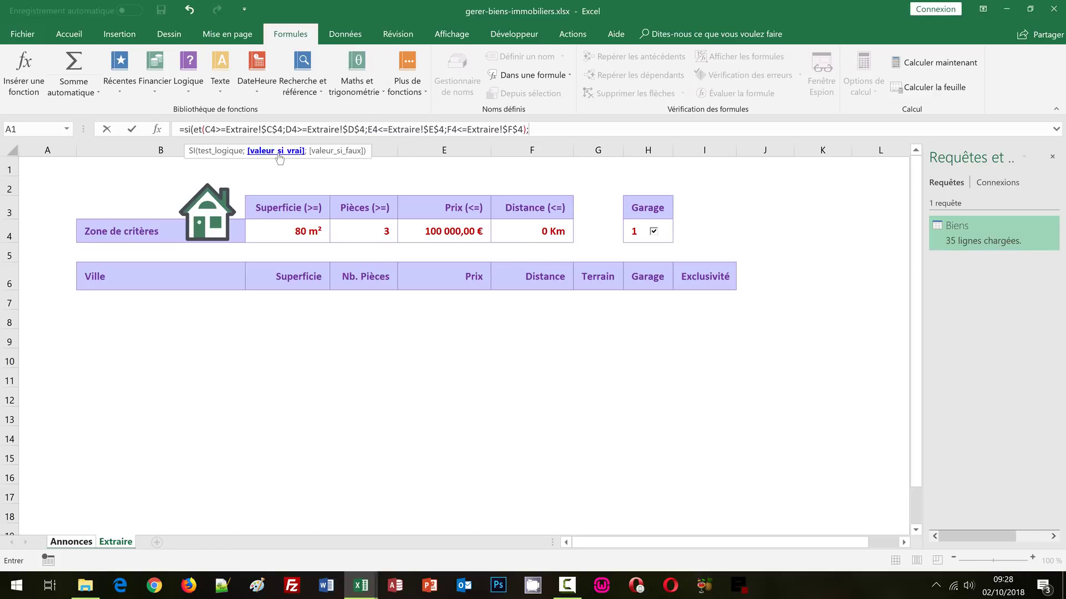
pyautogui.click(72, 542)
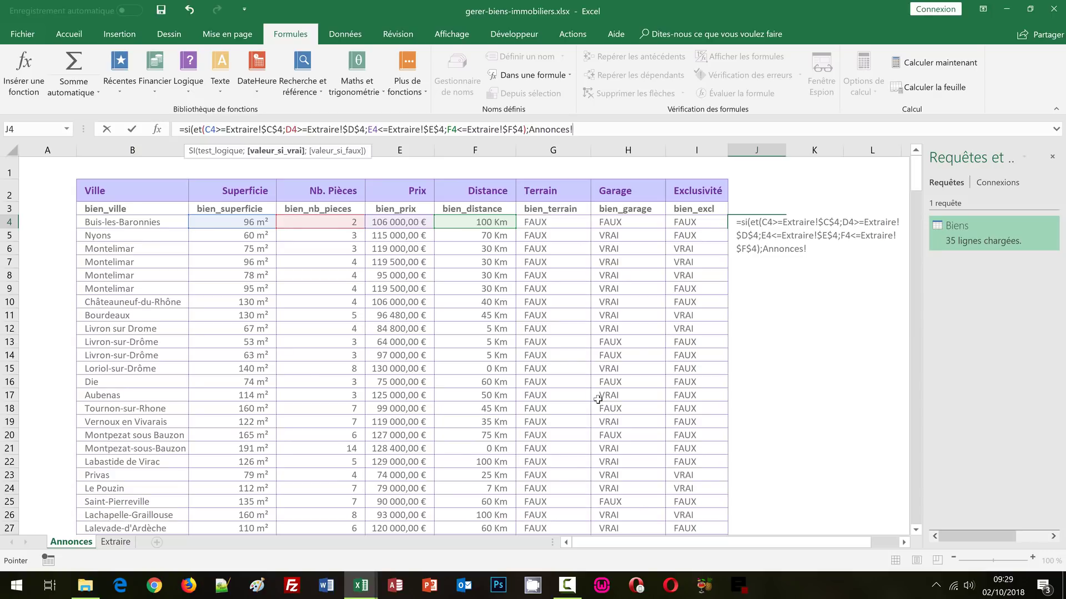
pyautogui.press('BackSpace')
pyautogui.press('BackSpace')
pyautogui.press('BackSpace')
pyautogui.press('BackSpace')
pyautogui.press('BackSpace')
pyautogui.press('BackSpace')
pyautogui.press('BackSpace')
pyautogui.press('BackSpace')
pyautogui.press('BackSpace')
pyautogui.write('max')
pyautogui.write('(')
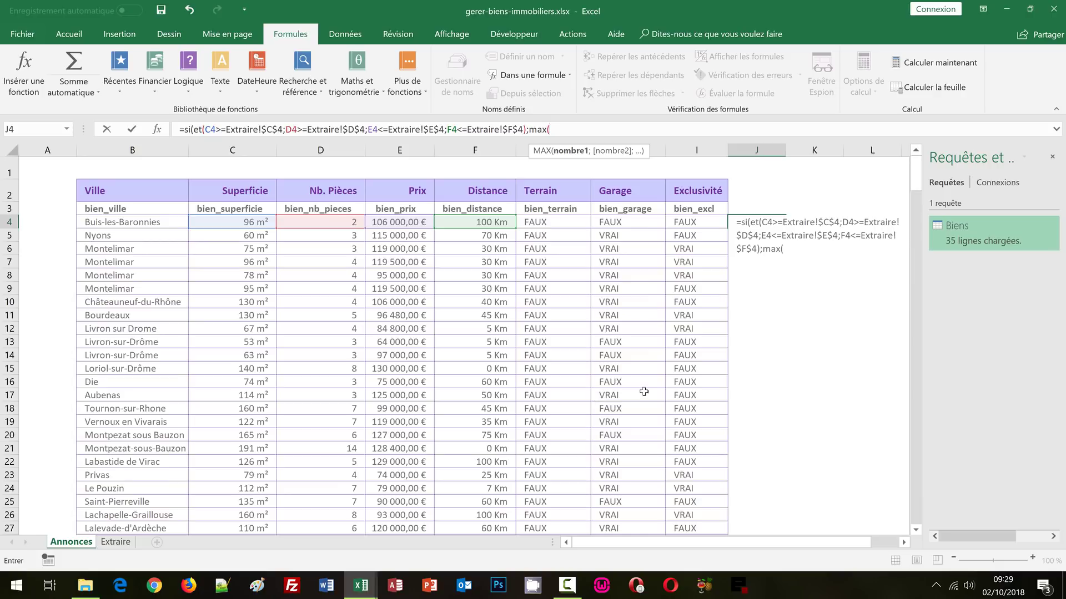
# Step: Give MAX the range $J$3:J3 without the sheet prefix, fixing only its first cell, and close the function
pyautogui.click(737, 209)
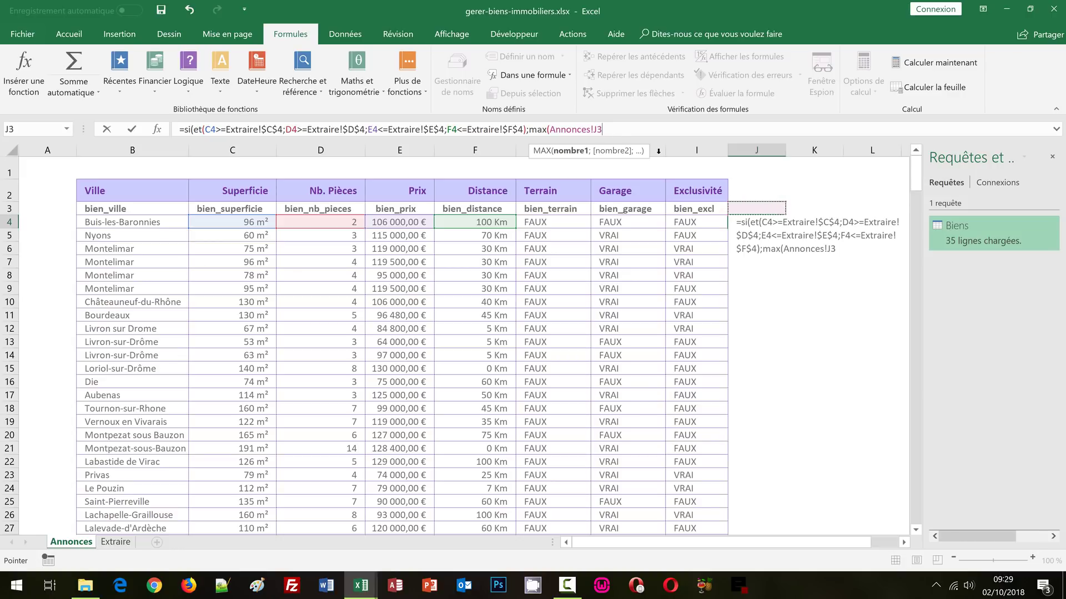
pyautogui.click(594, 129)
pyautogui.press('BackSpace')
pyautogui.press('BackSpace')
pyautogui.press('BackSpace')
pyautogui.press('BackSpace')
pyautogui.press('BackSpace')
pyautogui.press('BackSpace')
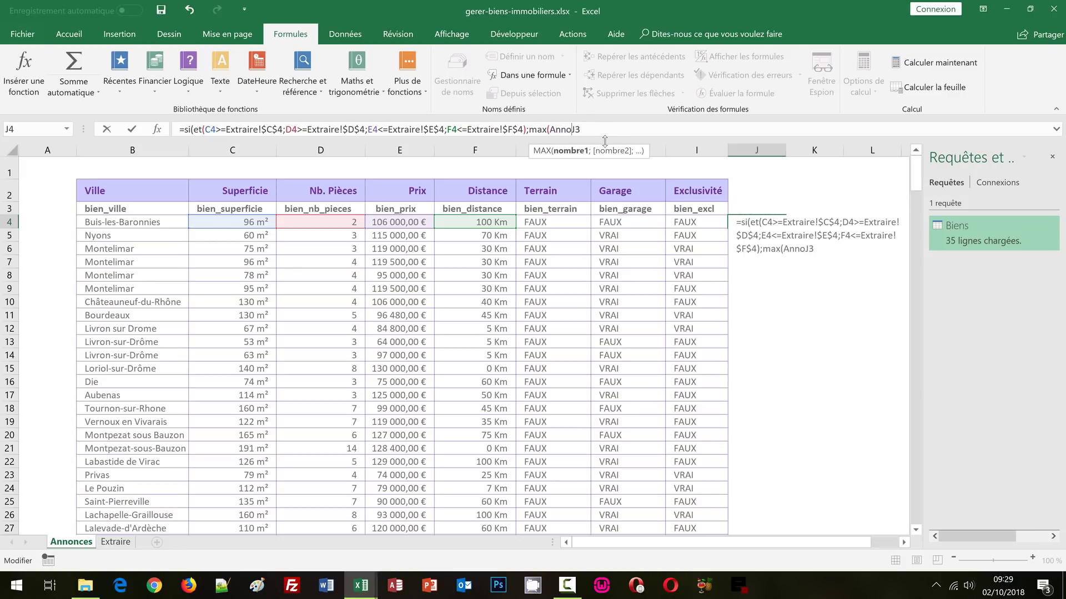
pyautogui.press('BackSpace')
pyautogui.press('BackSpace')
pyautogui.press('BackSpace')
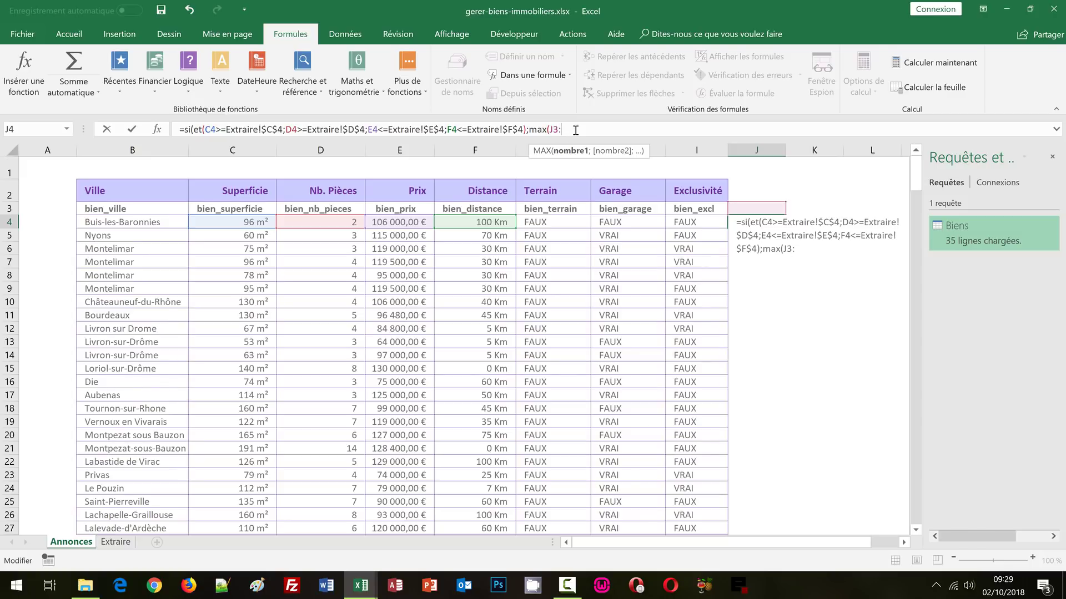
pyautogui.write('J3')
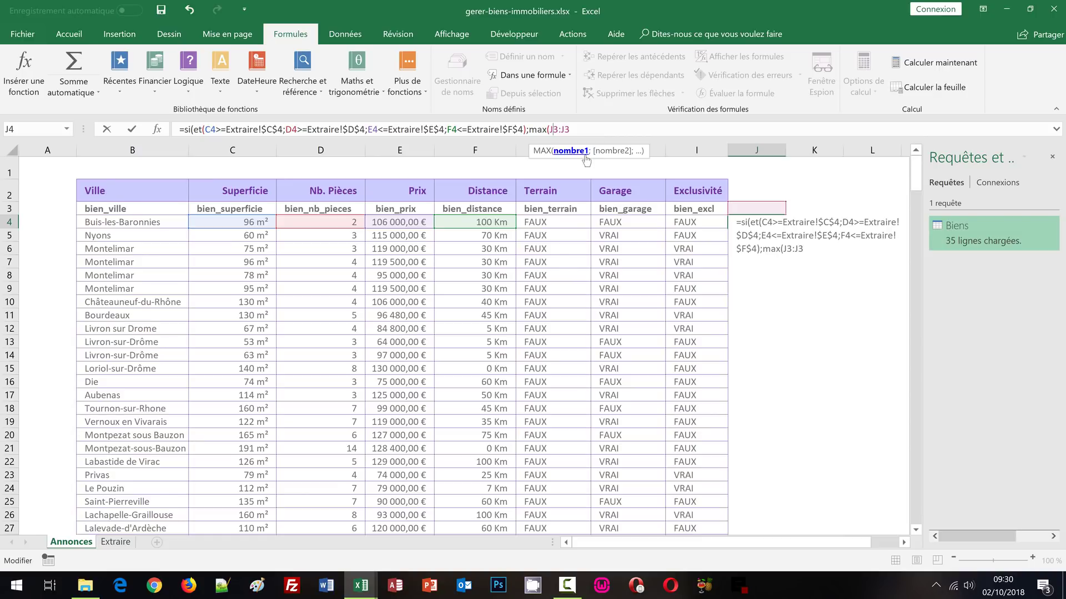
pyautogui.press('F4')
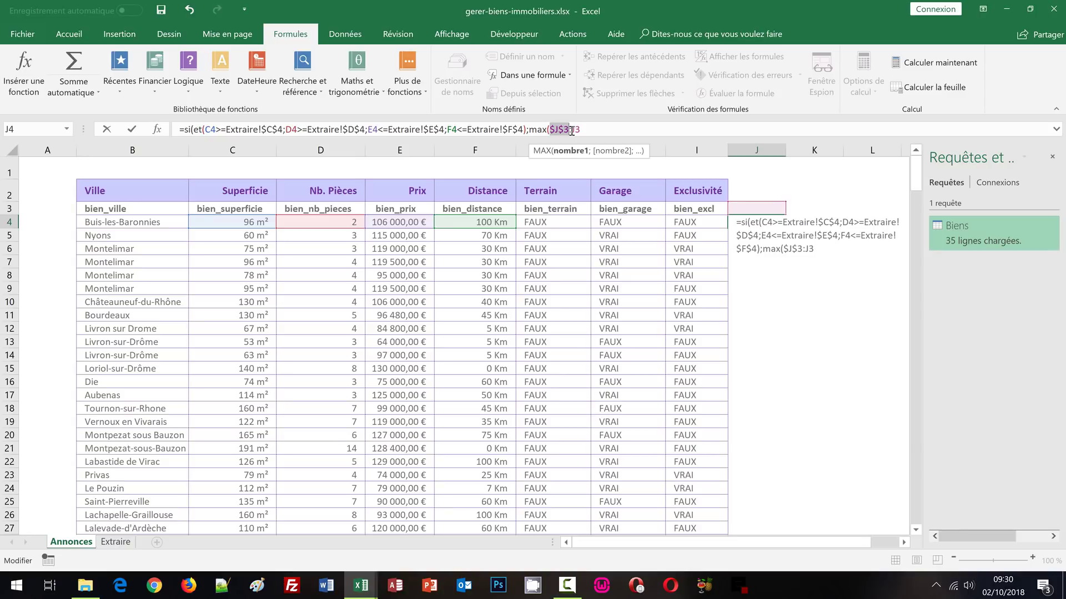
pyautogui.click(596, 129)
pyautogui.write(')')
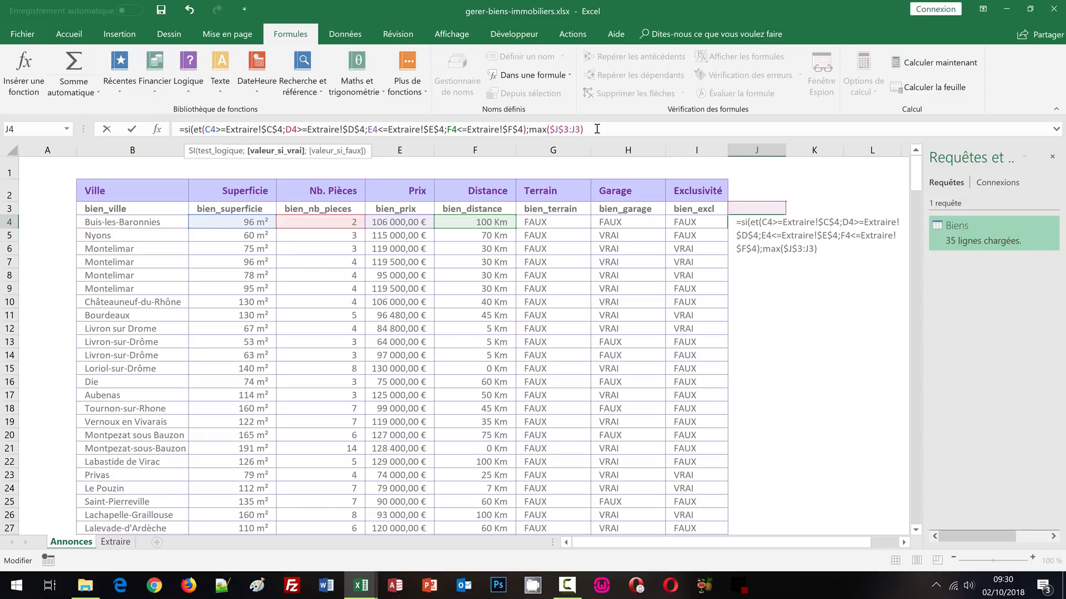
# Step: Finish the J4 formula with +1 and an empty string "" as the value if false, validating it while keeping the cell active
pyautogui.write('+1')
pyautogui.write(';')
pyautogui.write('"")')
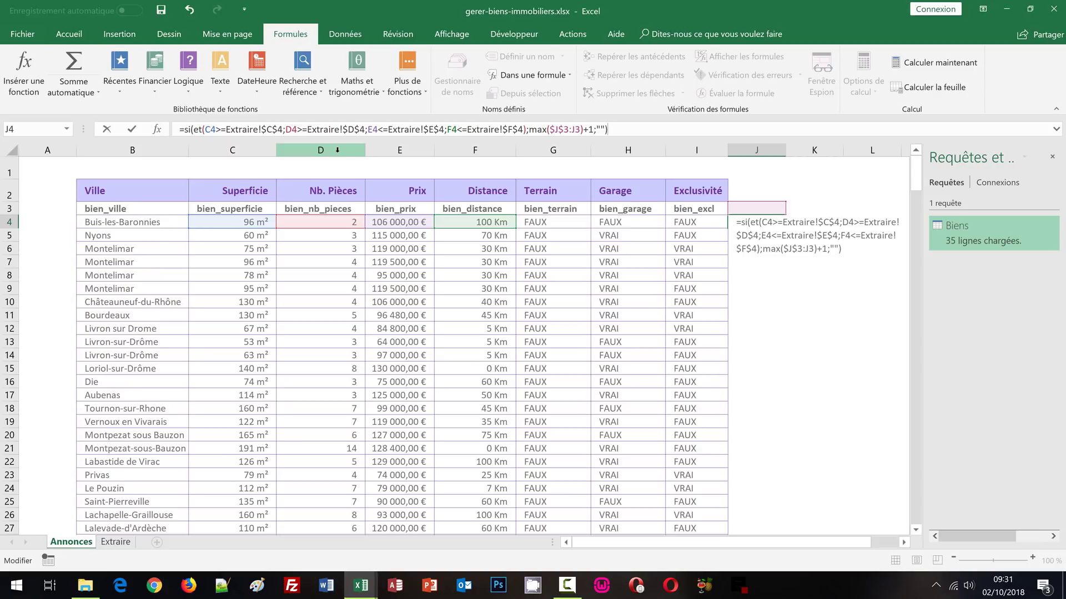
pyautogui.hotkey('ctrl', 'Return')
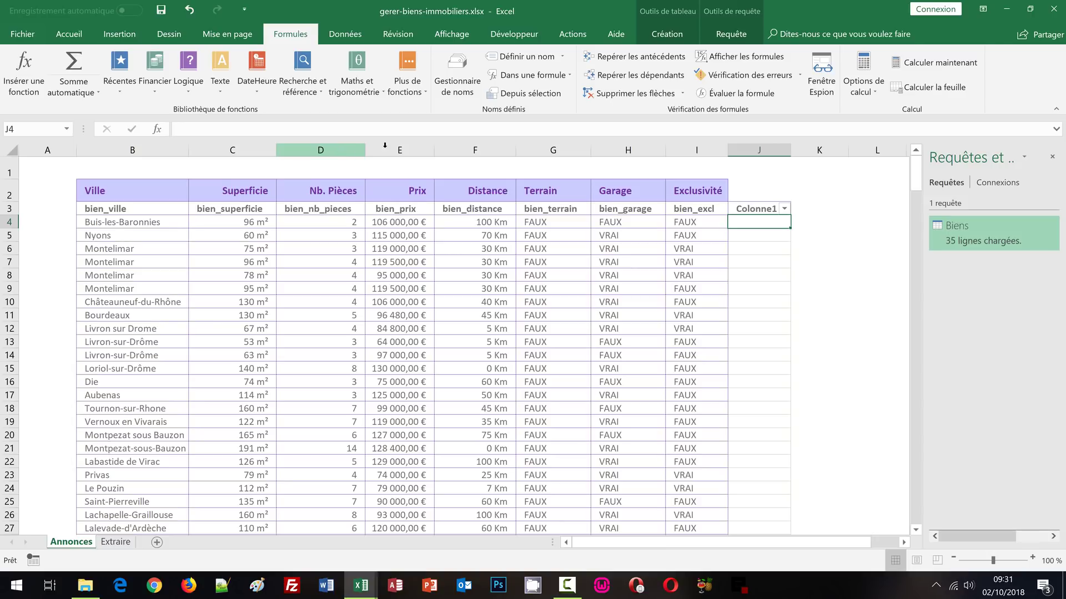
# Step: Check the formula replicated in cell J19 and look through the whole new column down to the last listing
pyautogui.click(759, 422)
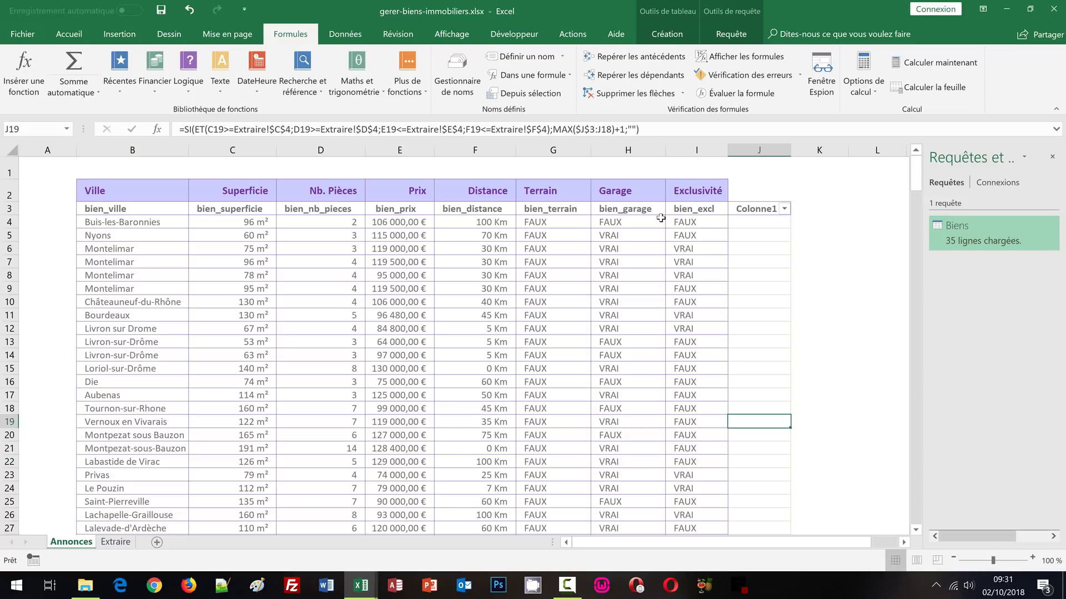
pyautogui.scroll(-3, 635, 313)
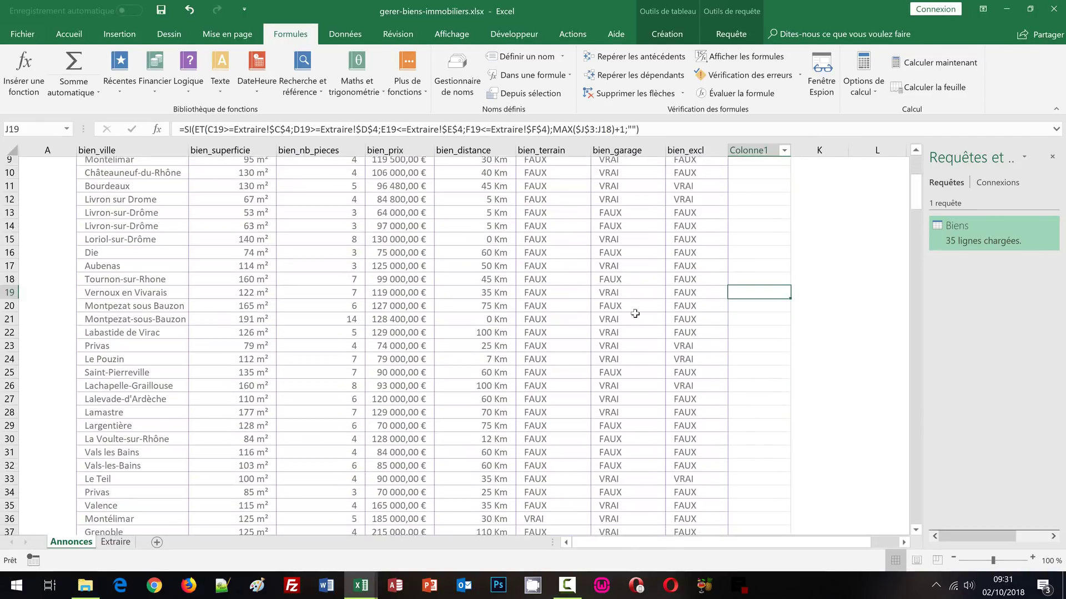
pyautogui.scroll(-2, 635, 313)
pyautogui.scroll(5, 635, 314)
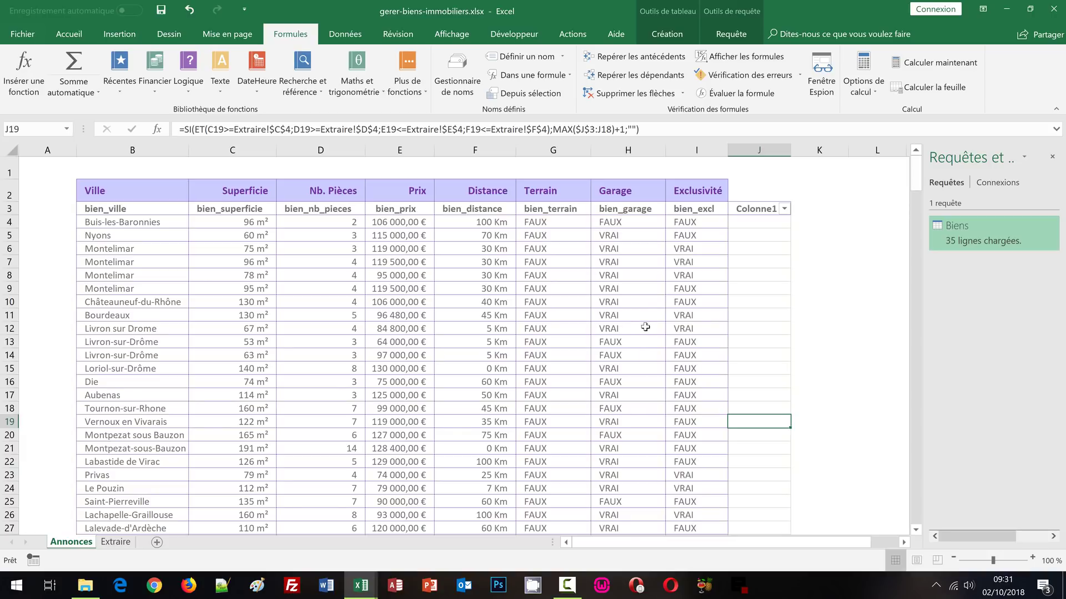
pyautogui.scroll(-2, 751, 314)
pyautogui.scroll(-3, 751, 314)
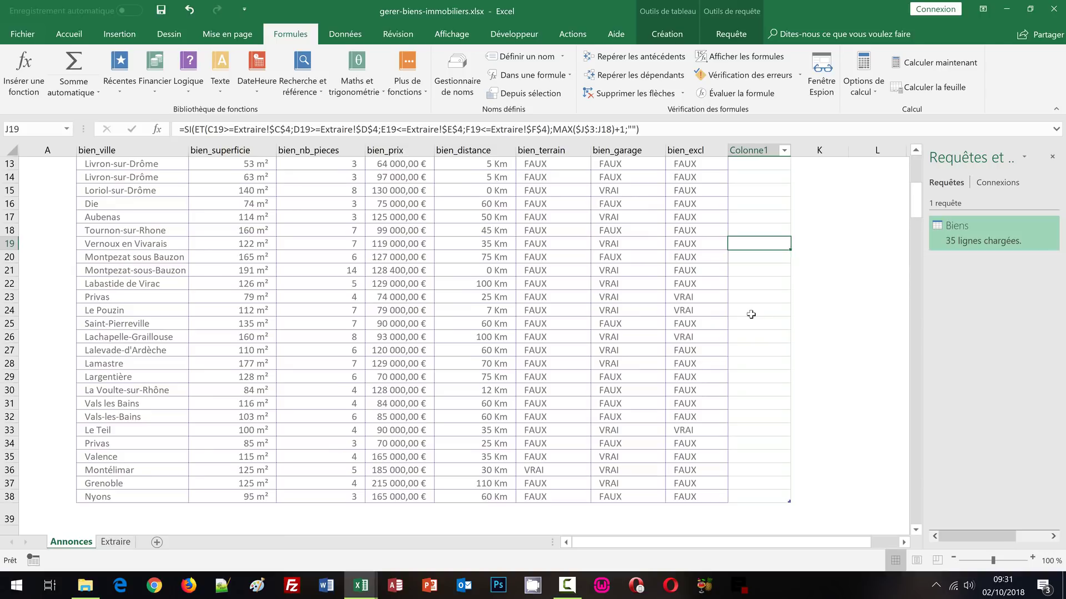
pyautogui.scroll(4, 751, 315)
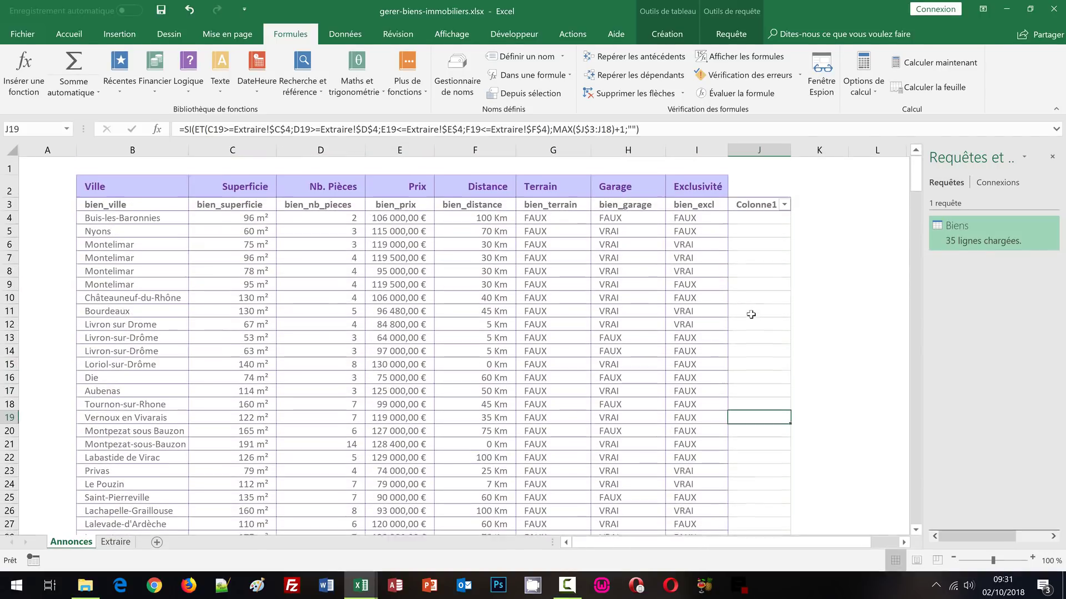
# Step: On the Extraire sheet, set the maximum distance in F4 to 50 and the maximum price in E4 to 200000
pyautogui.click(115, 541)
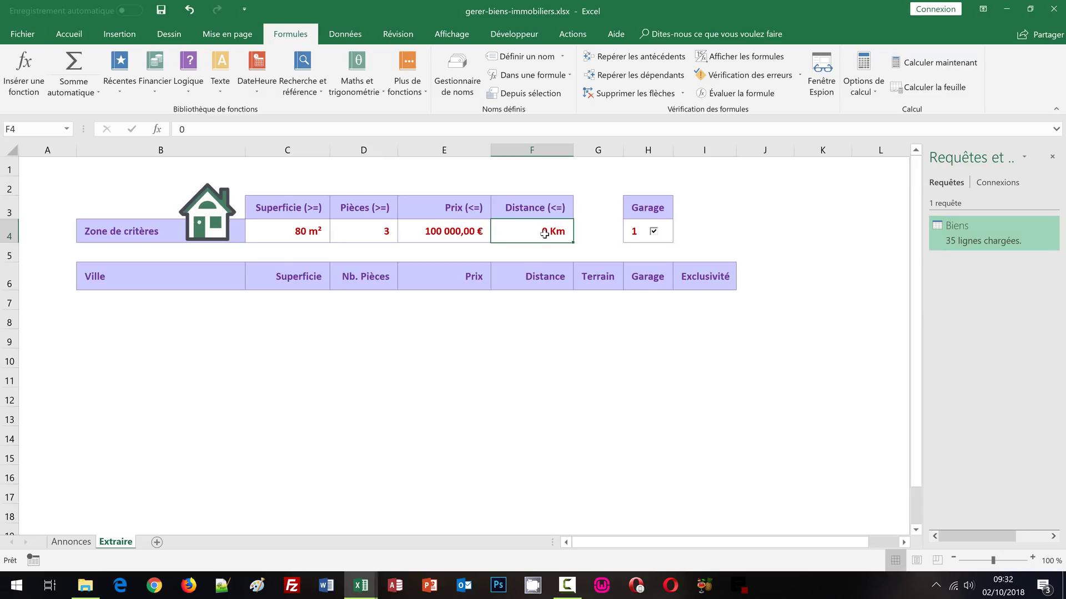
pyautogui.write('50')
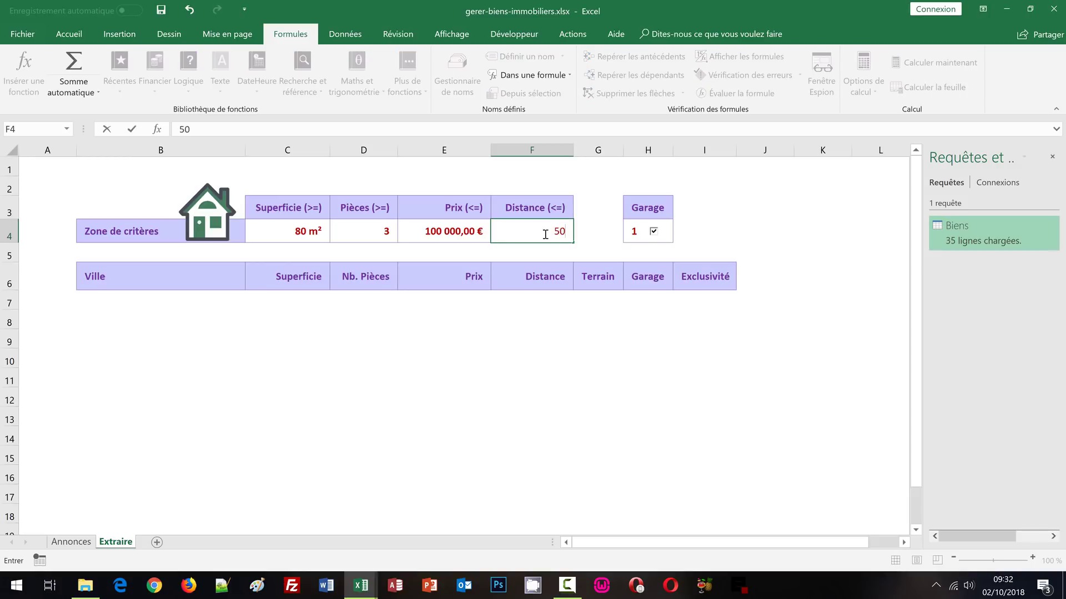
pyautogui.press('Return')
pyautogui.click(439, 237)
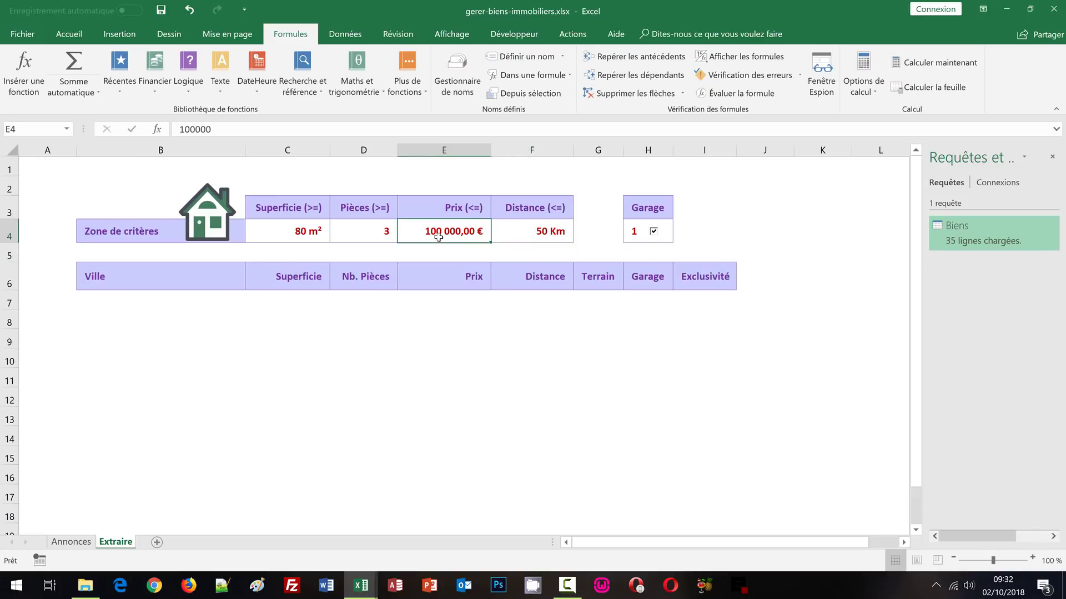
pyautogui.write('200000')
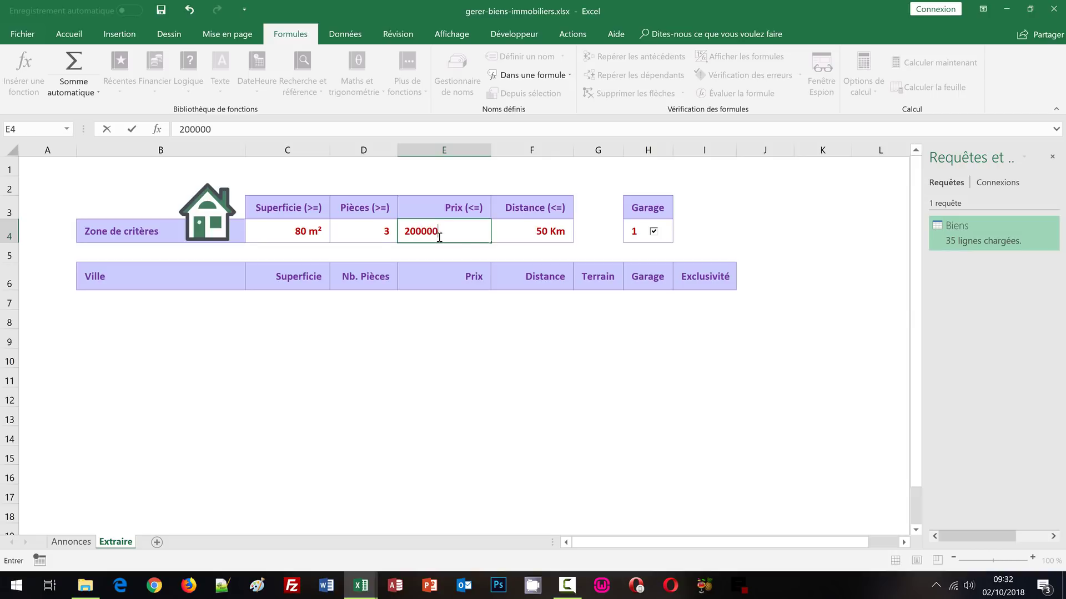
pyautogui.press('Return')
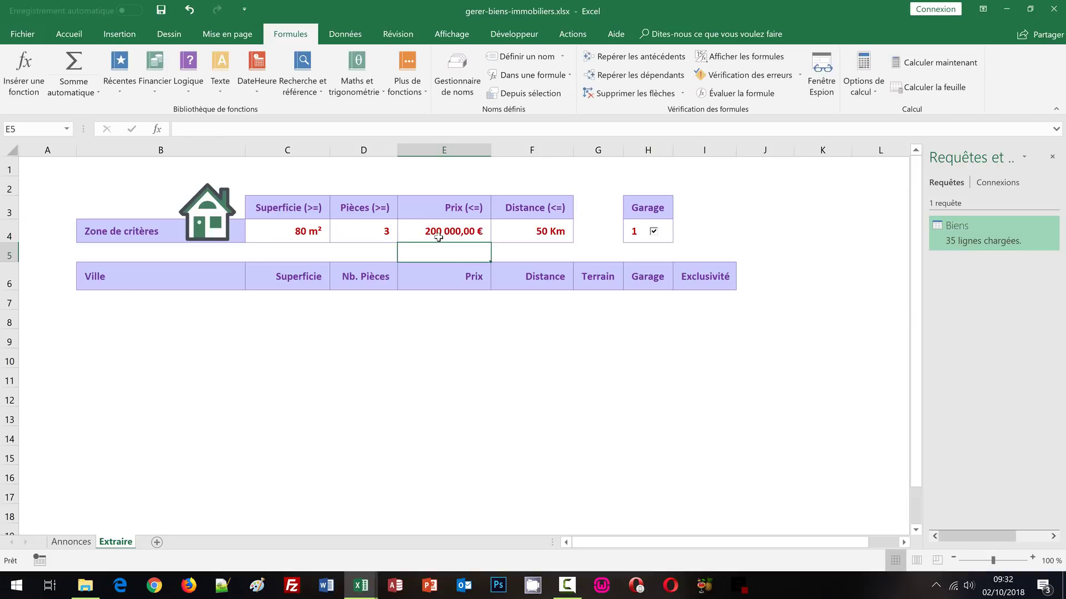
# Step: Examine the flags in column J of the Annonces sheet, comparing the row 7 listing with the Extraire criteria
pyautogui.click(56, 542)
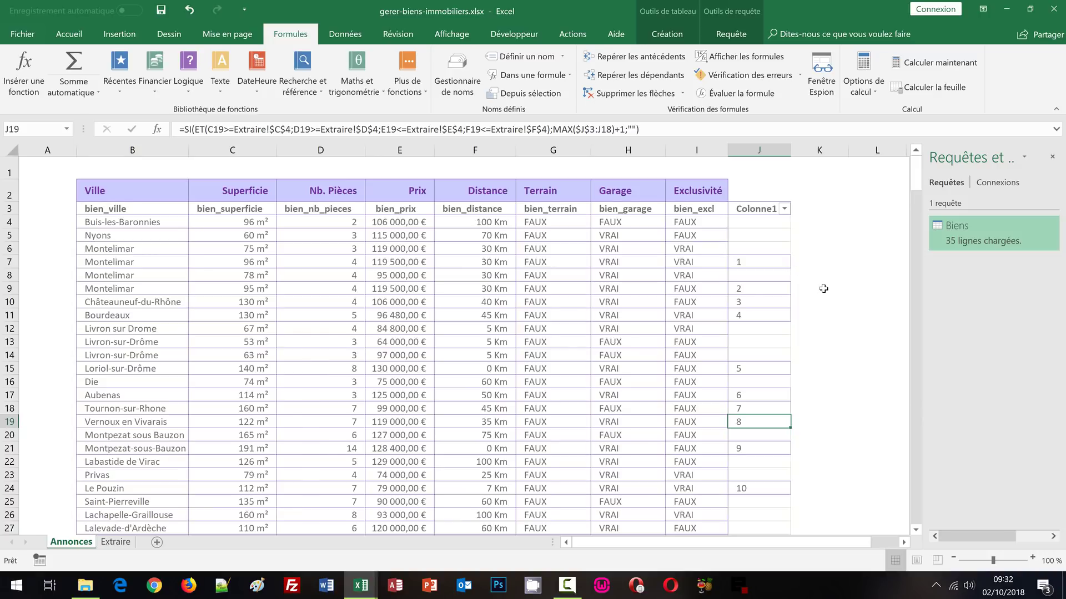
pyautogui.click(15, 262)
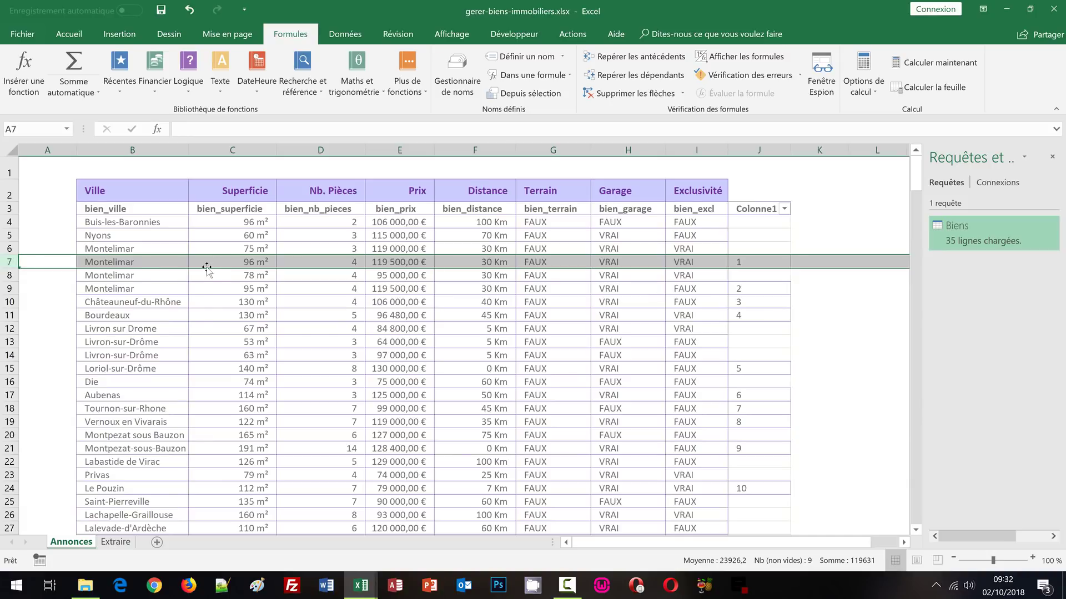
pyautogui.click(114, 541)
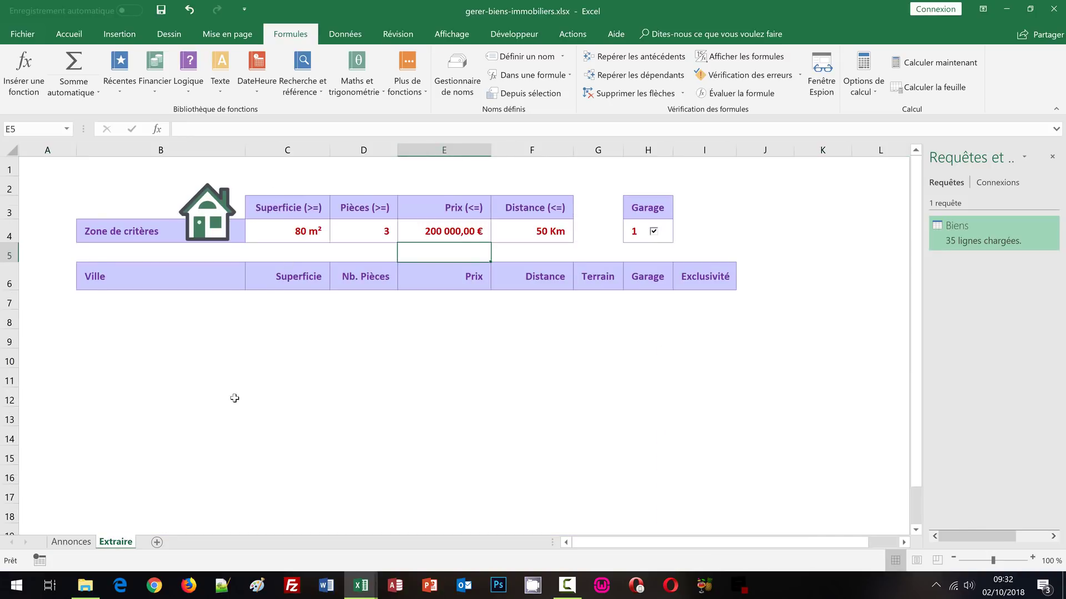
pyautogui.click(86, 542)
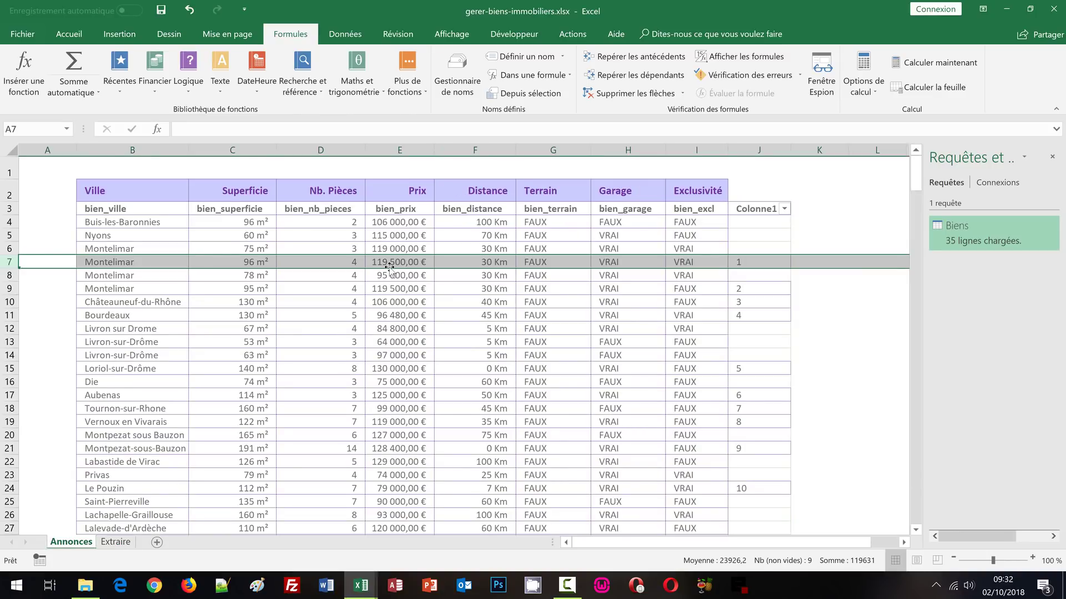
pyautogui.click(487, 262)
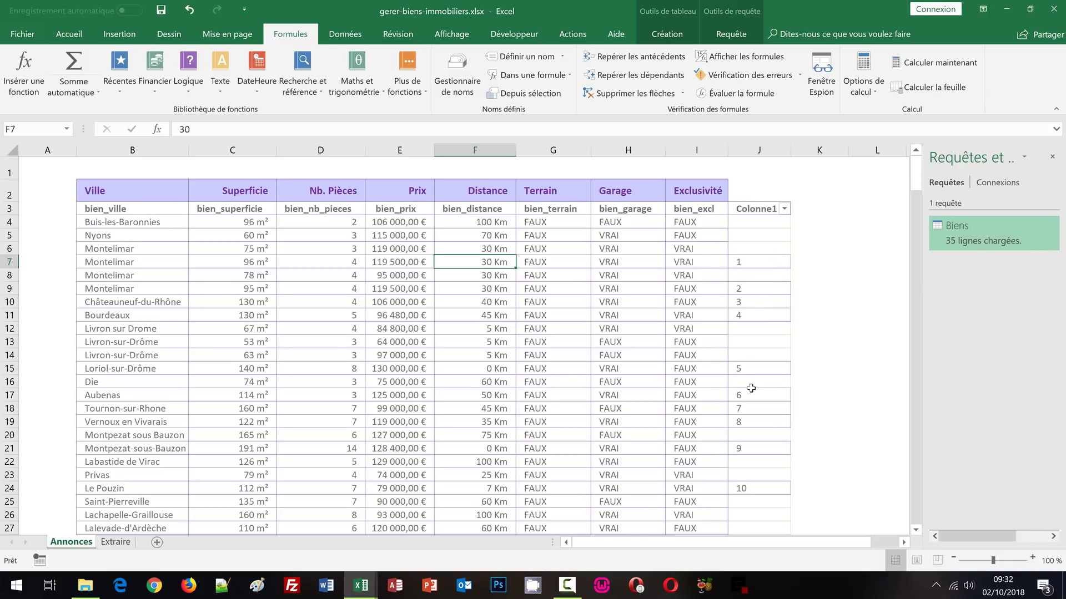
# Step: Look through the numbering in column J of the Annonces sheet and display the formula in cell J4
pyautogui.scroll(-3, 768, 433)
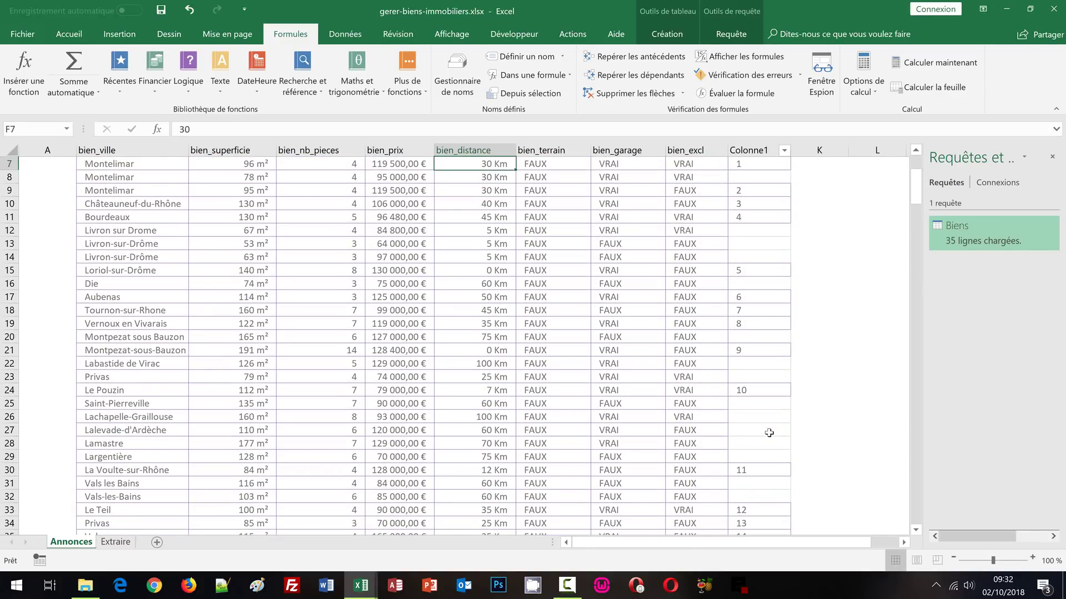
pyautogui.scroll(-1, 769, 433)
pyautogui.scroll(2, 769, 433)
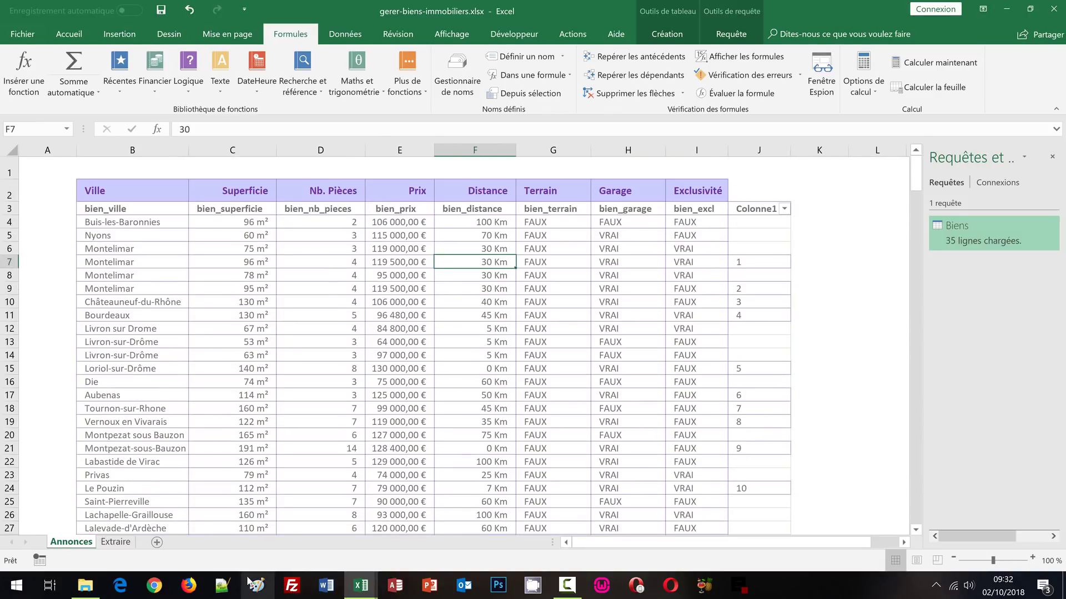
pyautogui.click(750, 224)
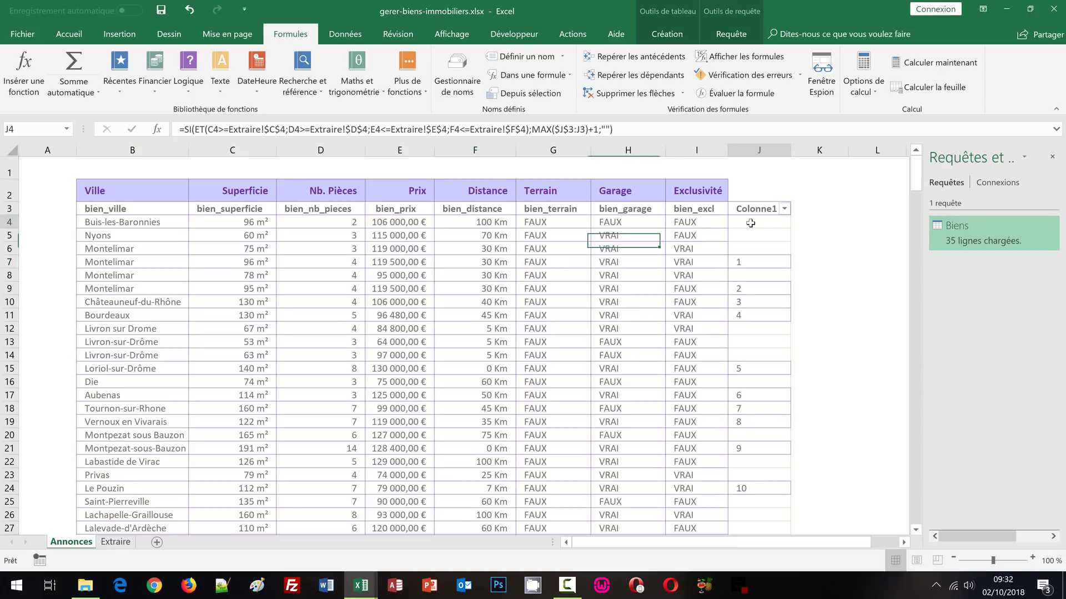
# Step: On the Extraire sheet, inspect the Garage formula in H4 and its linked cell H5, and untick the Garage checkbox to test the link
pyautogui.click(116, 542)
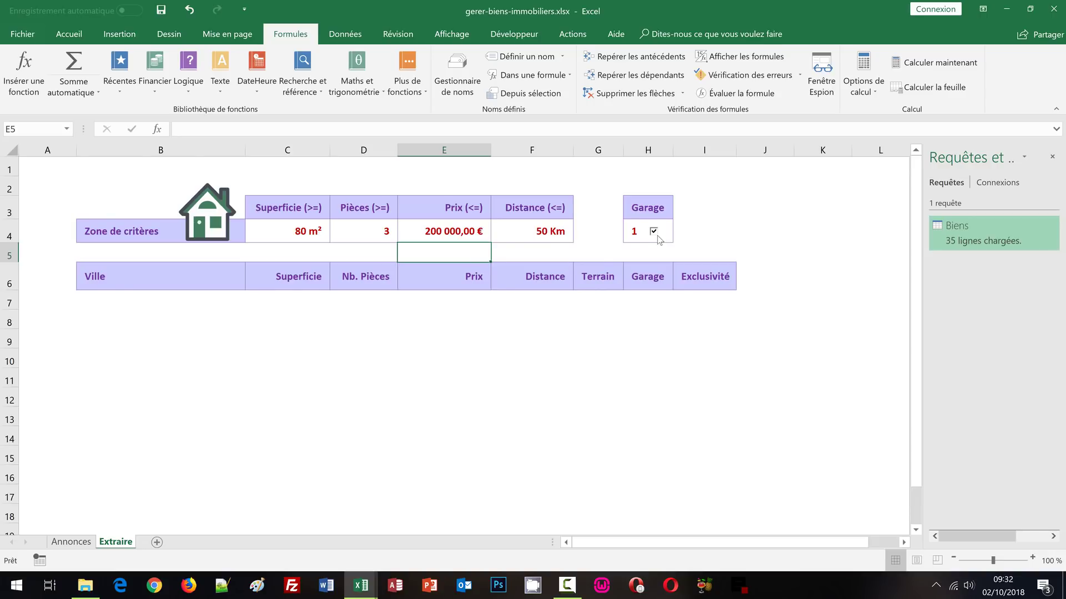
pyautogui.click(633, 232)
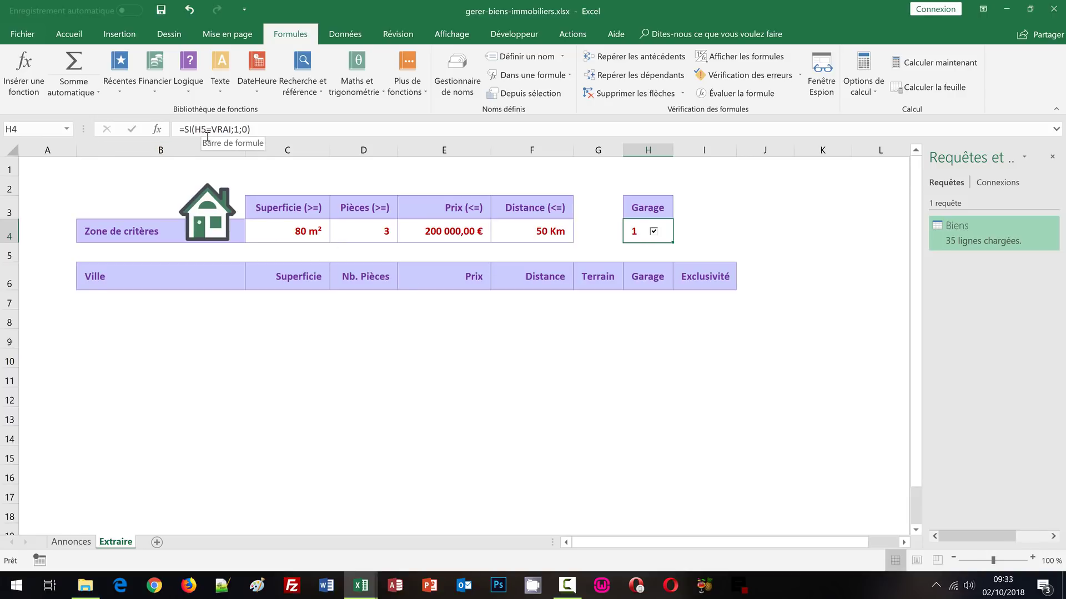
pyautogui.click(647, 252)
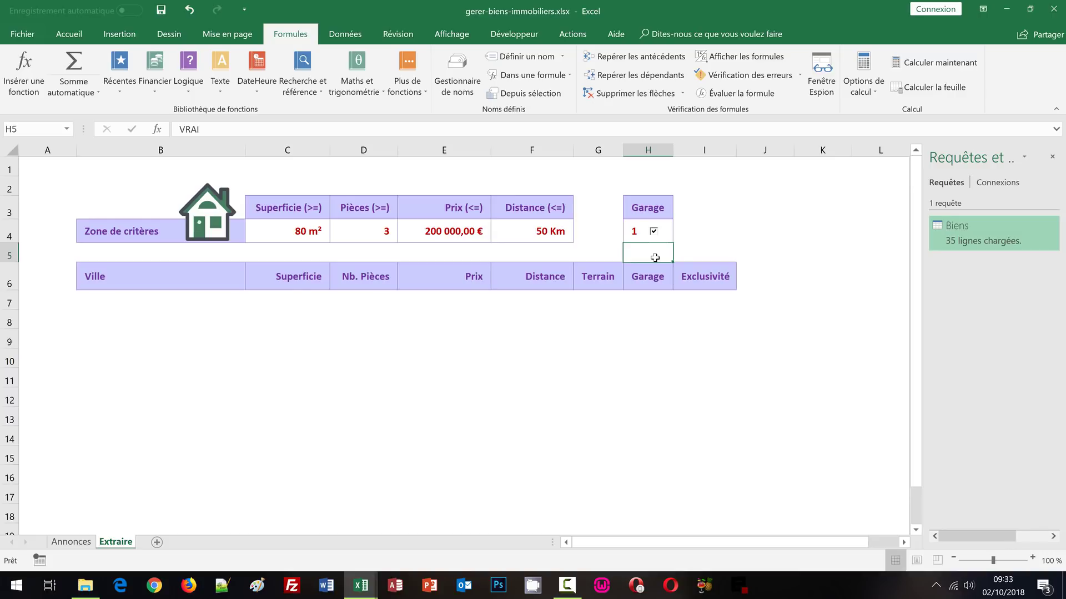
pyautogui.click(654, 232)
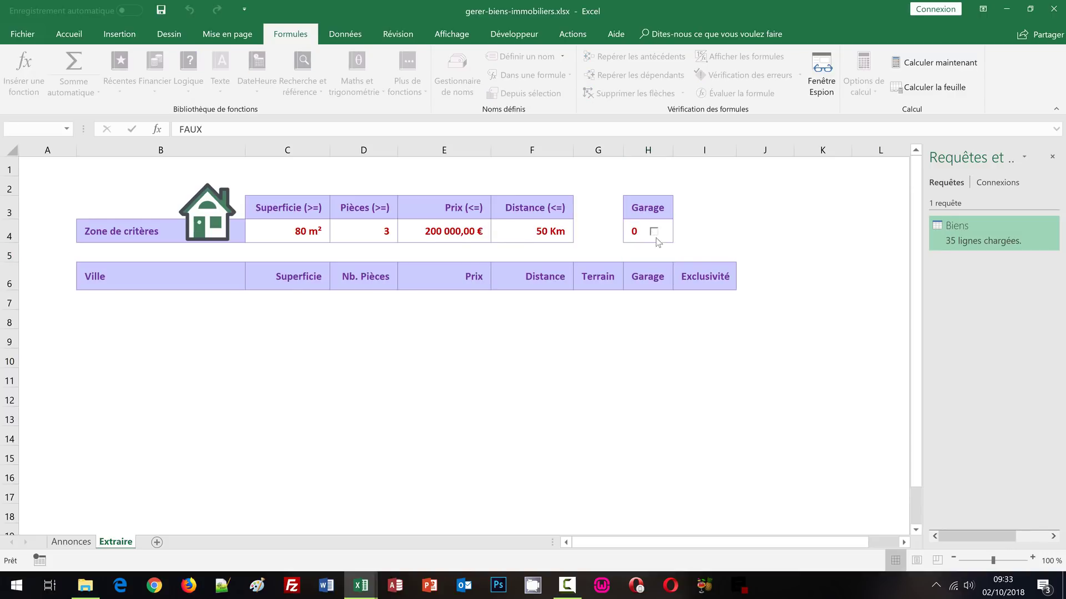
pyautogui.click(652, 251)
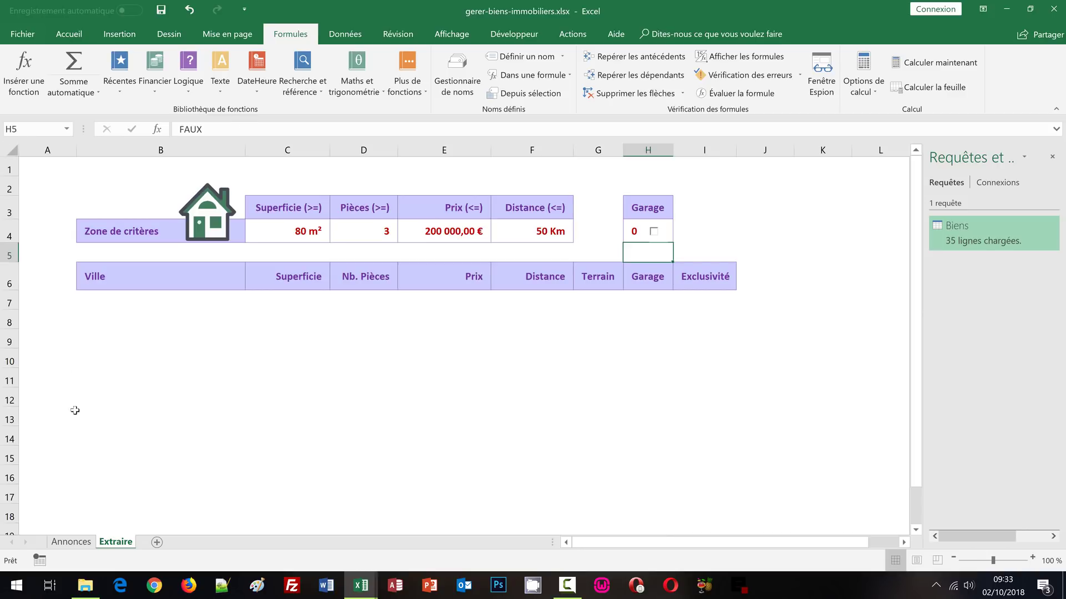
# Step: In the Annonces J4 formula, add the fifth ET condition H4=Extraire!$H$5 and validate it while keeping the cell active
pyautogui.click(71, 543)
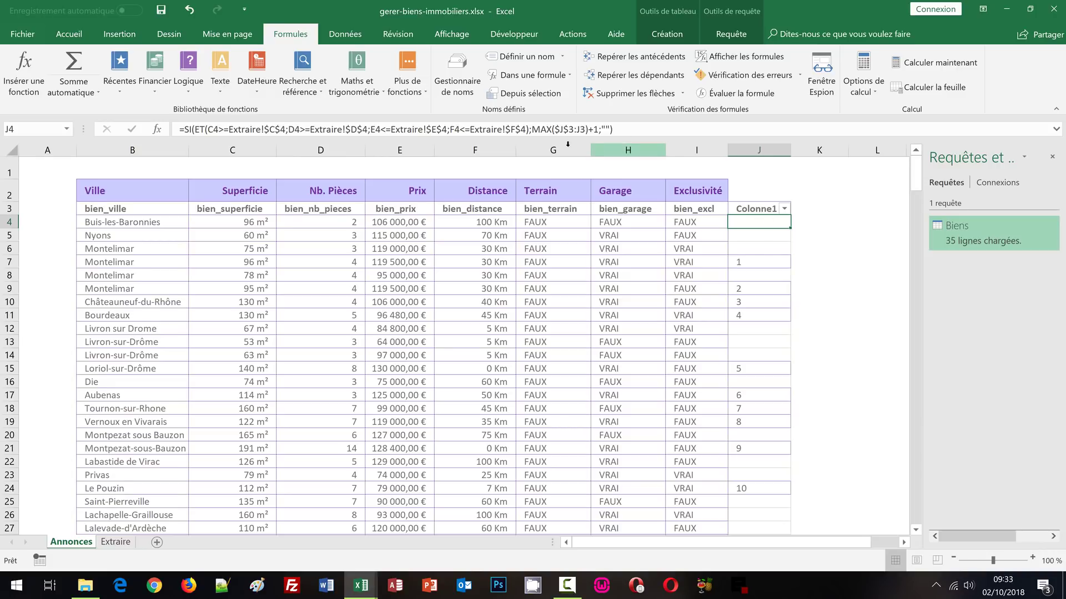
pyautogui.click(527, 129)
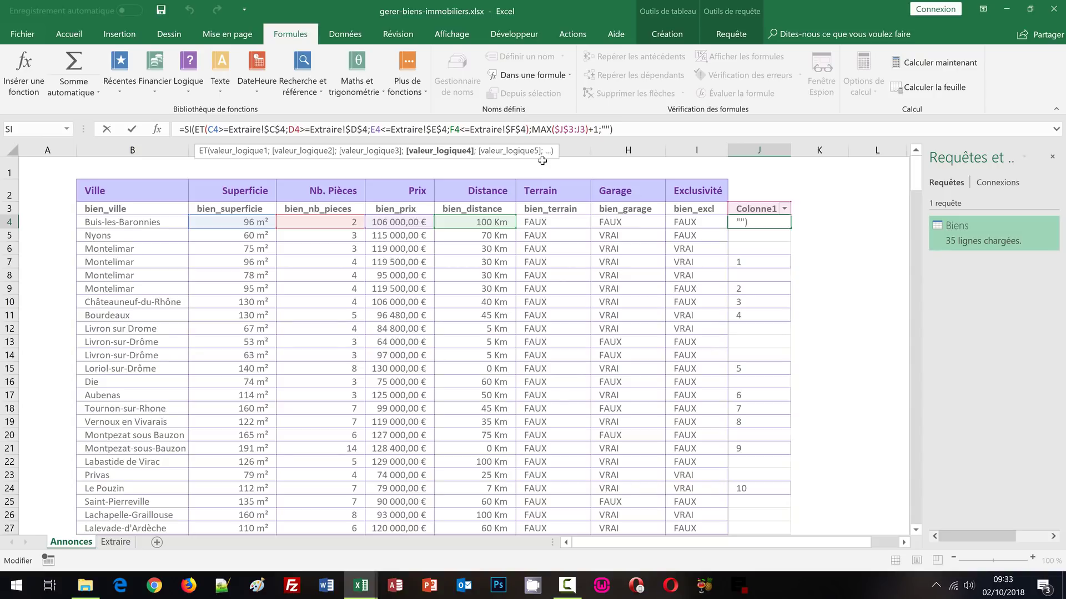
pyautogui.write(';')
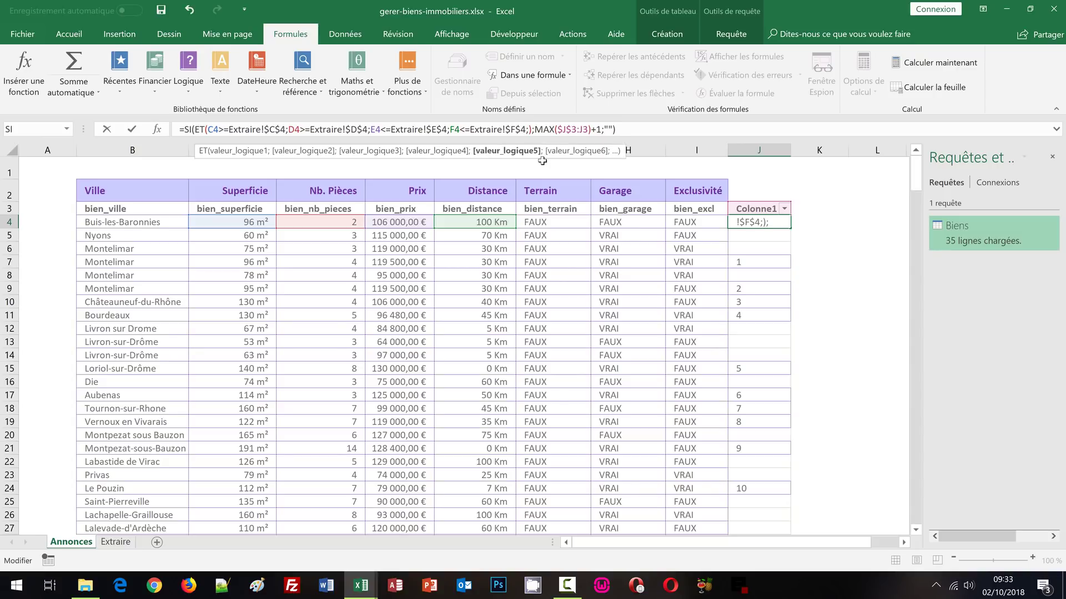
pyautogui.write('H4')
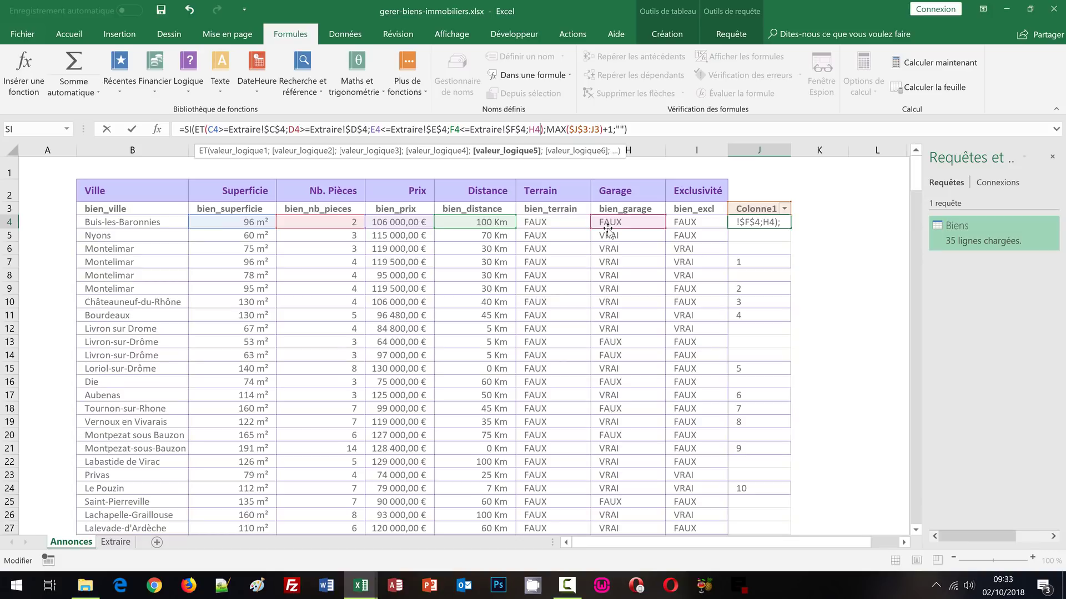
pyautogui.write('=')
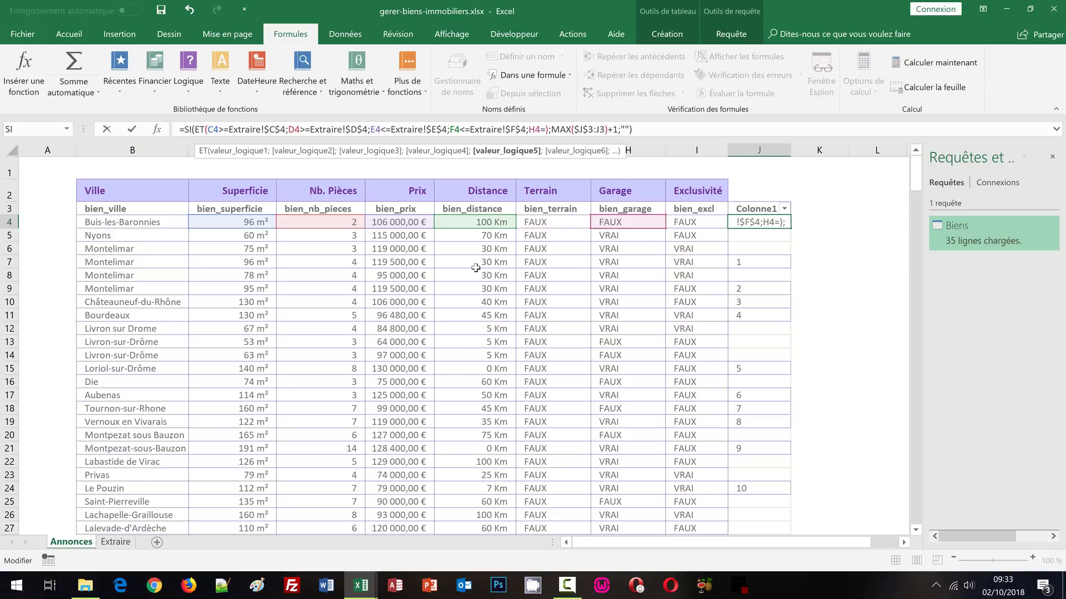
pyautogui.click(114, 542)
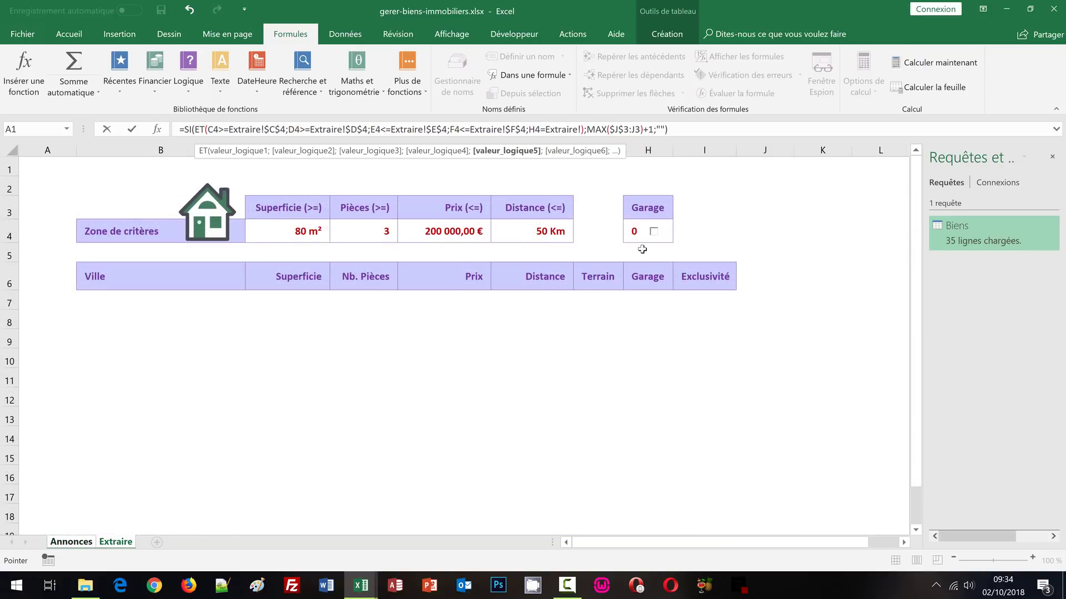
pyautogui.click(642, 249)
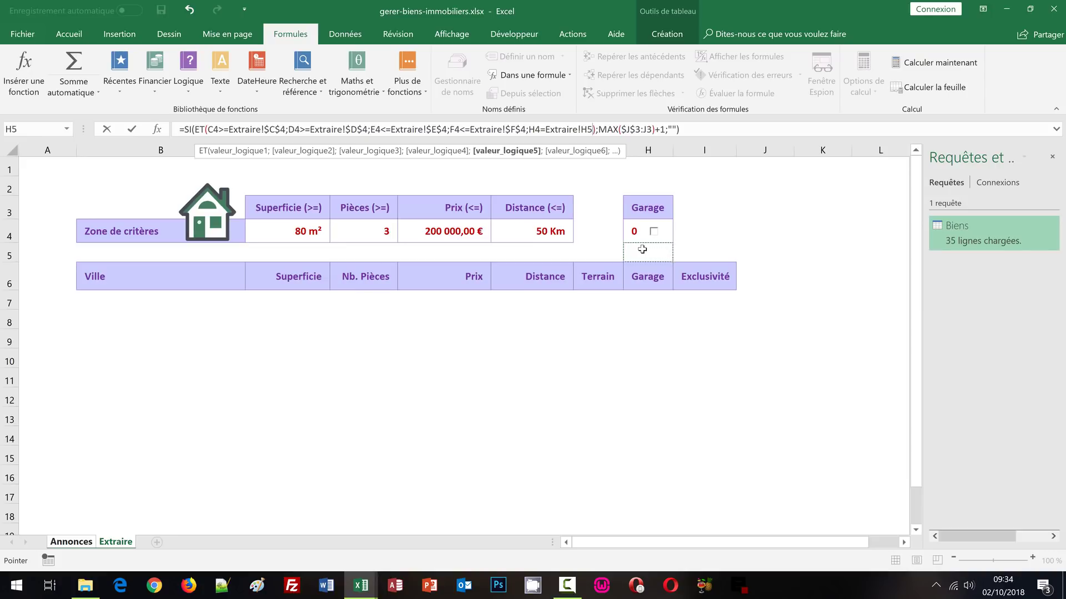
pyautogui.press('F5')
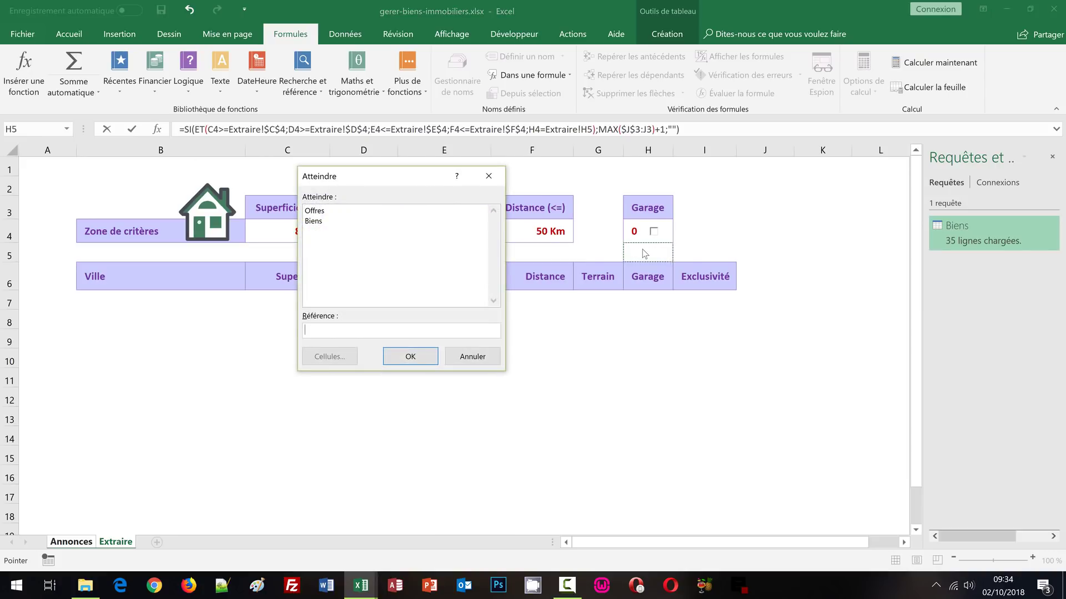
pyautogui.press('Escape')
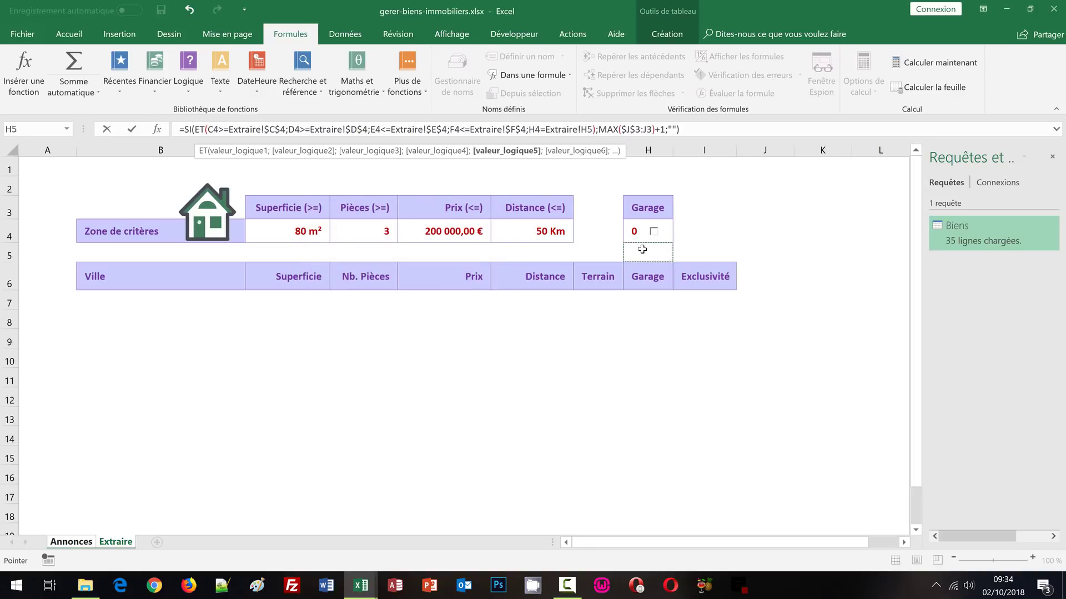
pyautogui.press('F4')
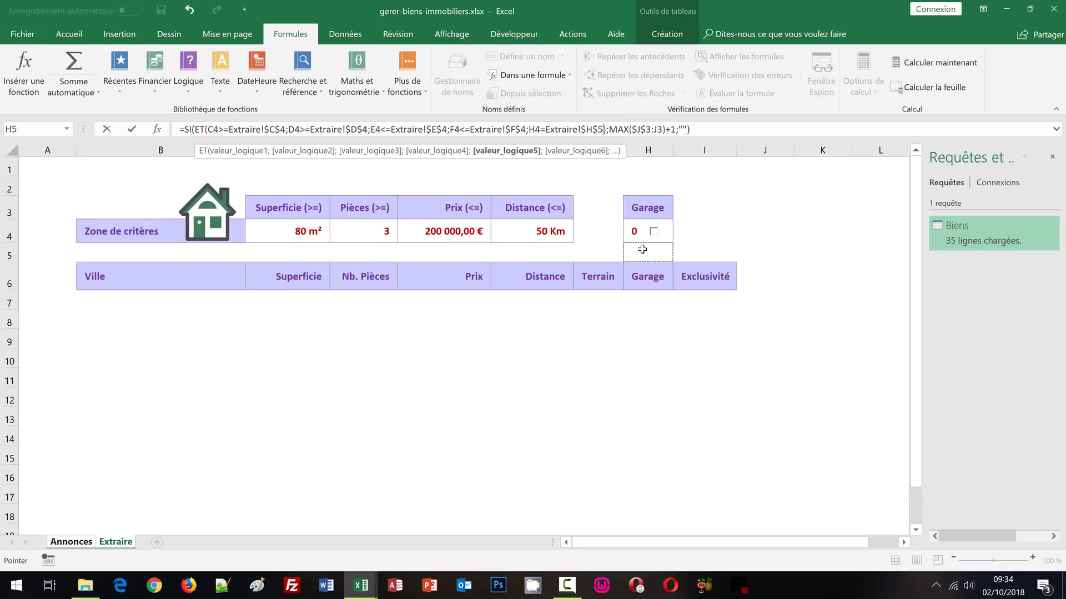
pyautogui.hotkey('ctrl', 'Return')
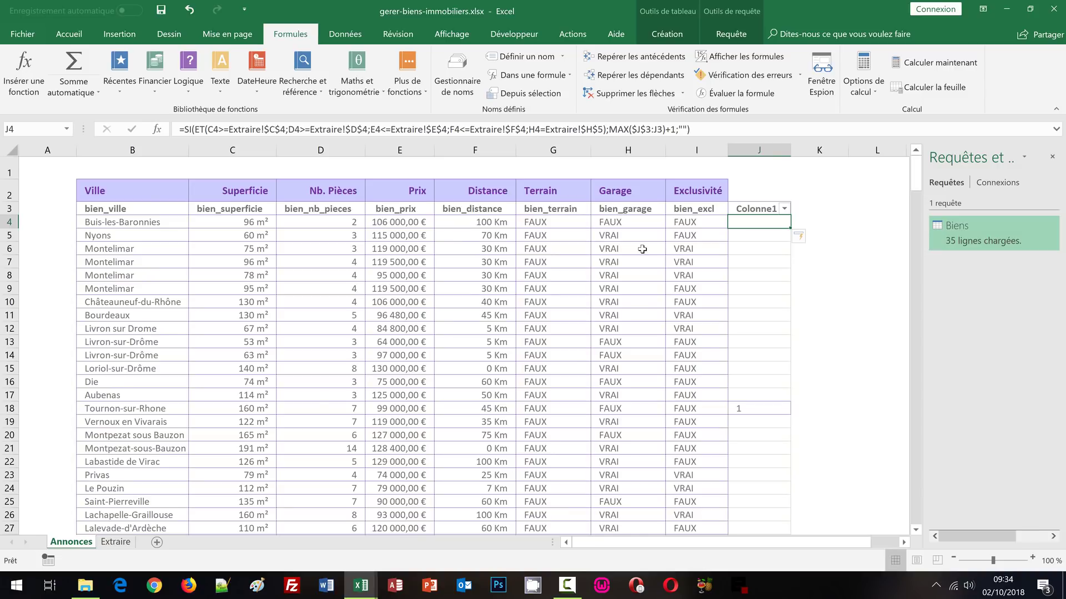
# Step: Look through the recalculated numbering in column J down to the last listing
pyautogui.scroll(-2, 747, 339)
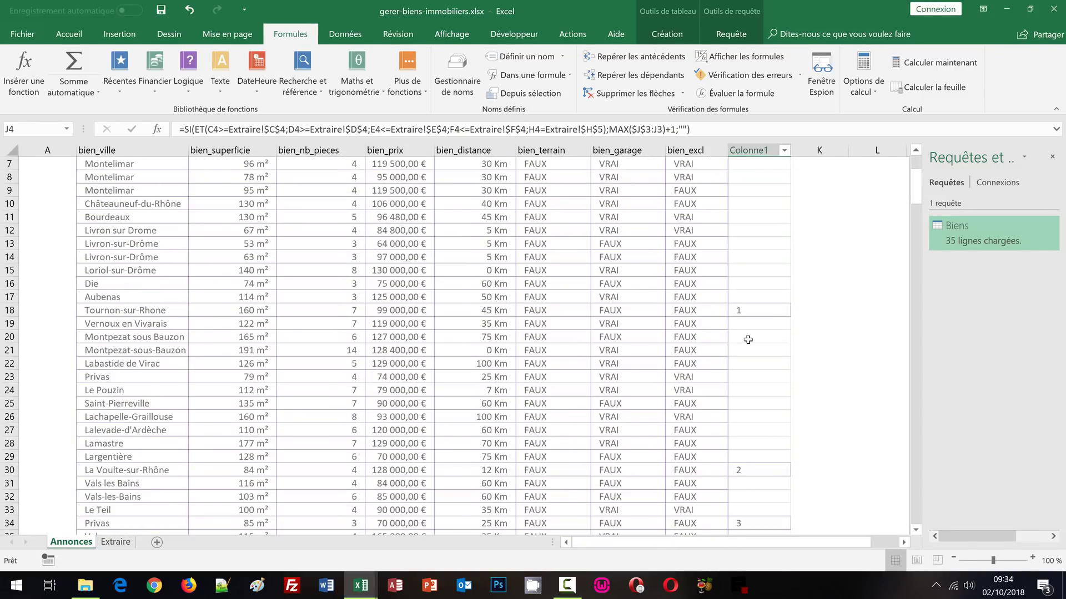
pyautogui.scroll(-1, 748, 340)
pyautogui.scroll(-2, 747, 339)
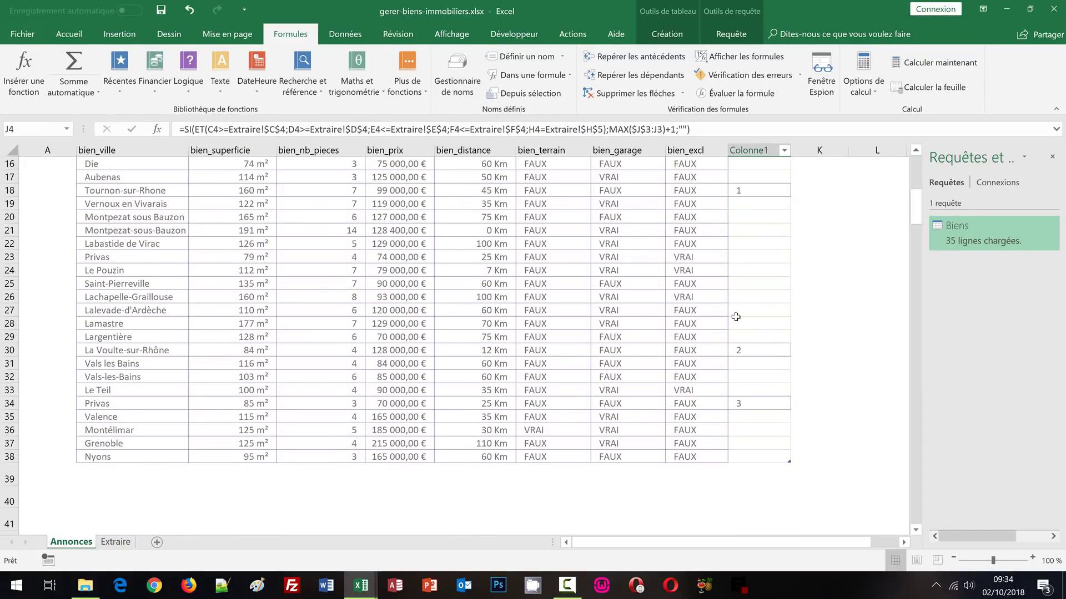
pyautogui.scroll(4, 736, 317)
pyautogui.scroll(2, 736, 317)
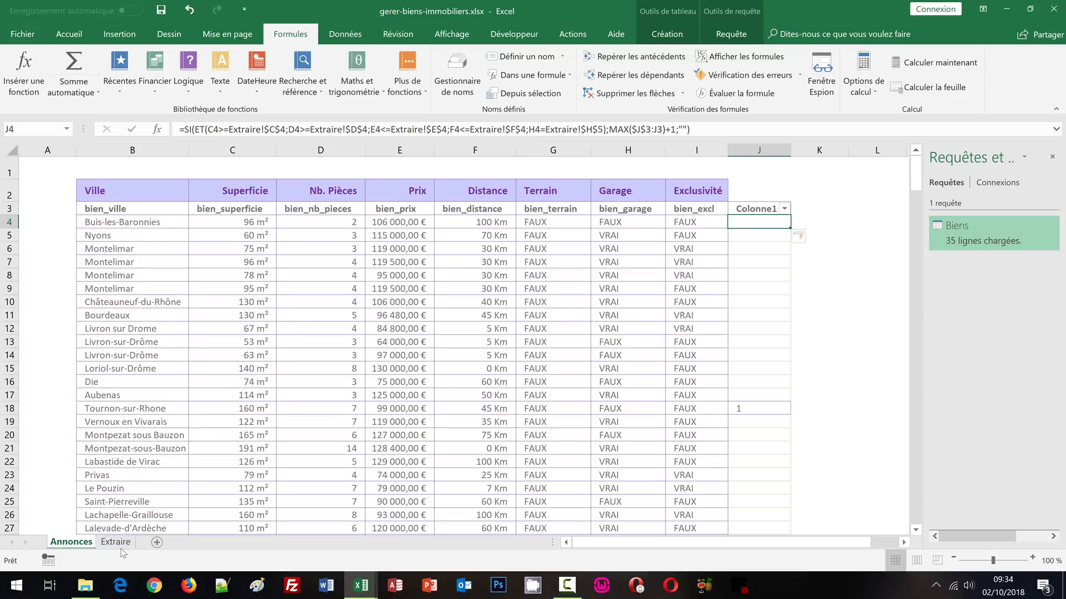
# Step: Tick the Garage checkbox on the Extraire sheet and check the row 7 listing on the Annonces sheet against the criteria
pyautogui.click(116, 542)
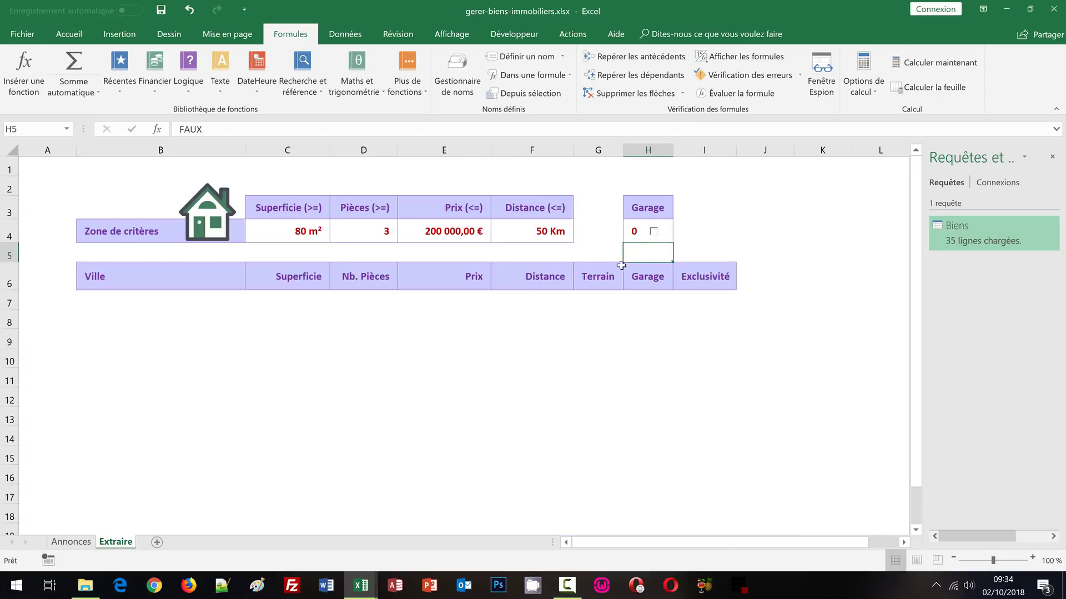
pyautogui.click(654, 233)
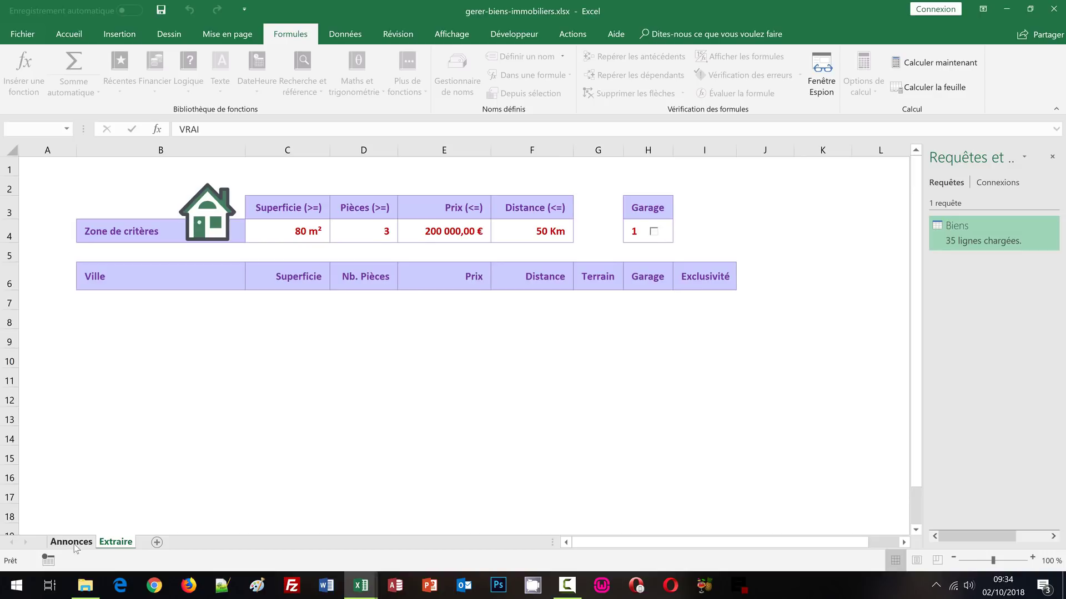
pyautogui.click(72, 543)
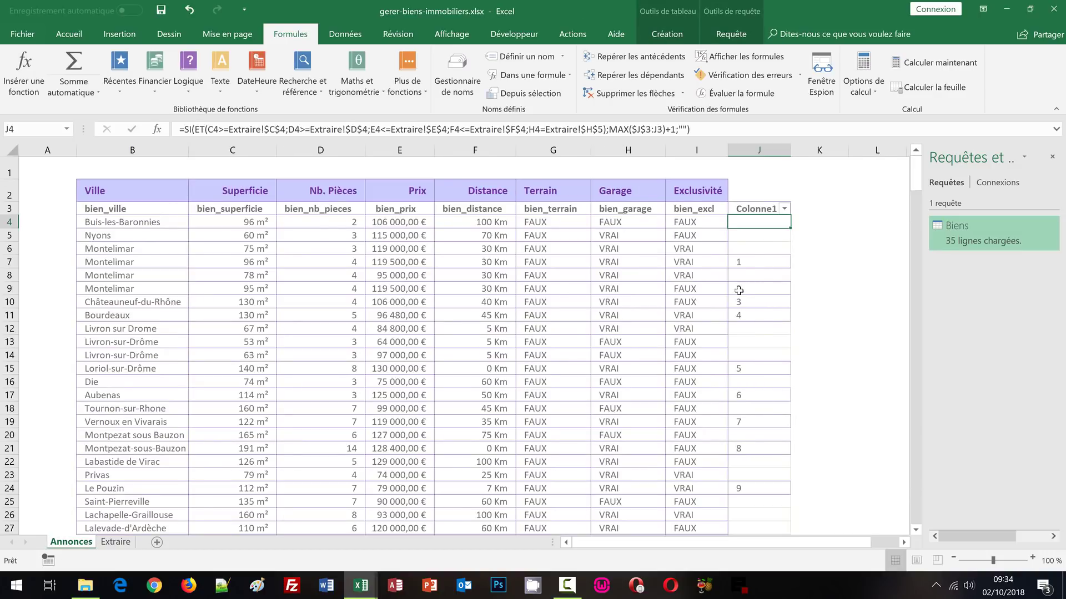
pyautogui.click(9, 262)
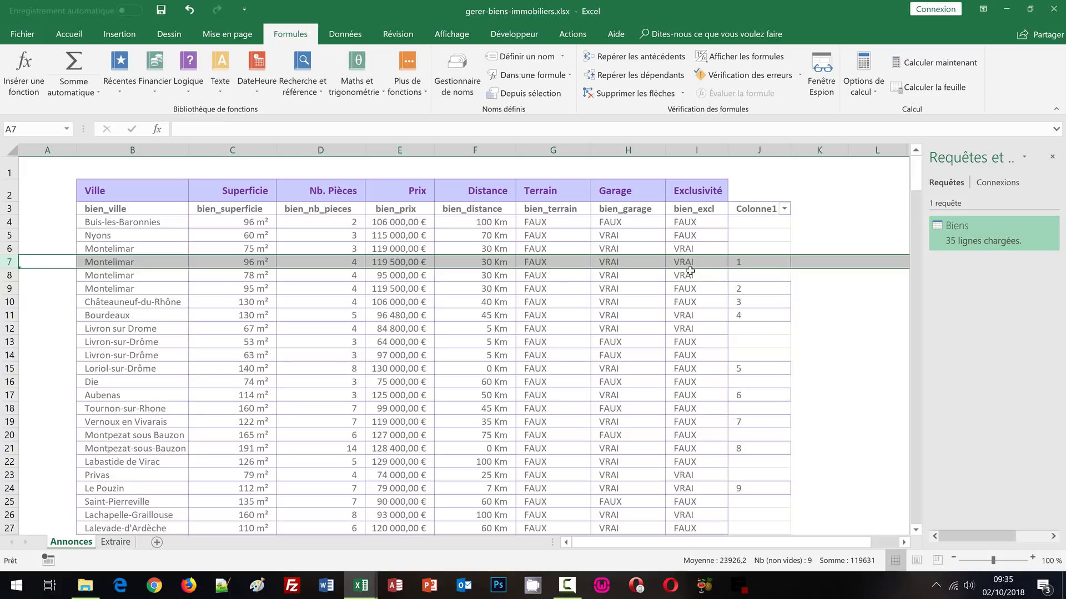
# Step: On the Extraire sheet, begin the Ville formula in B7 as =SIERREUR(INDEX(Offres; with the Offres table as the INDEX matrix
pyautogui.click(126, 545)
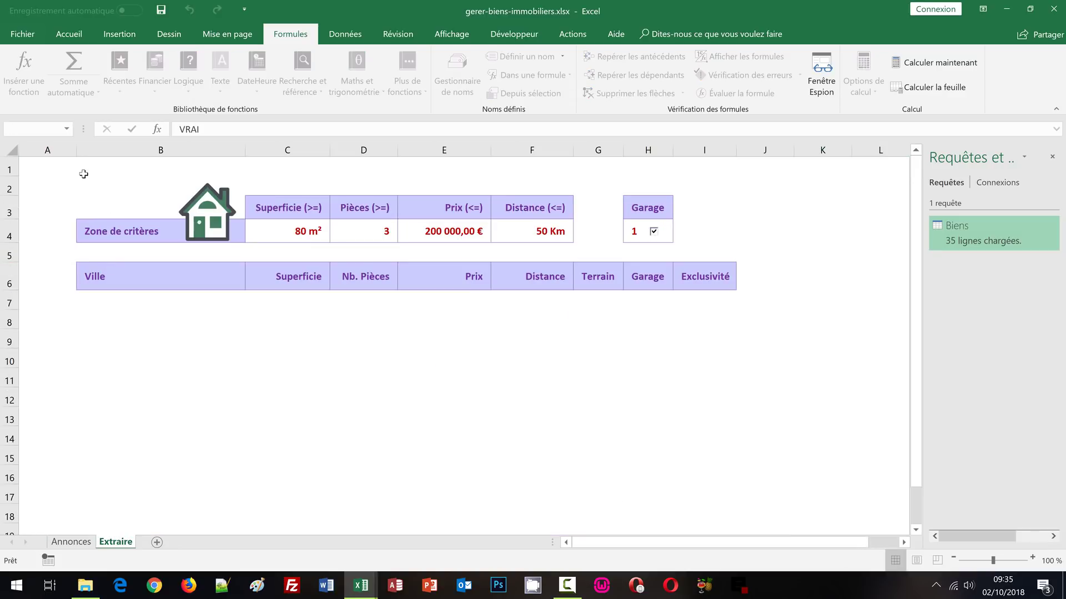
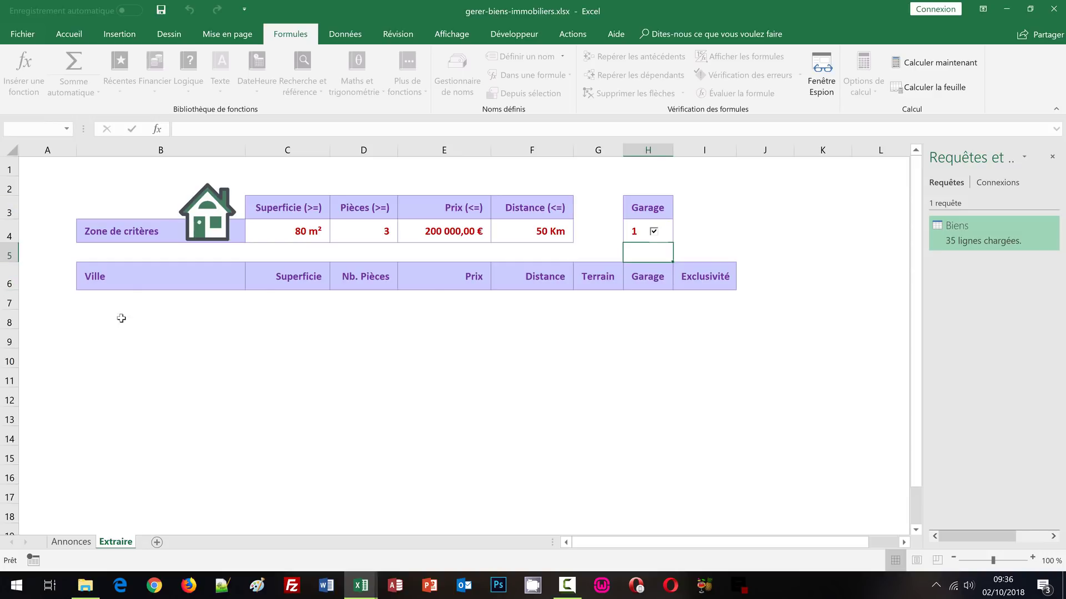
pyautogui.click(117, 298)
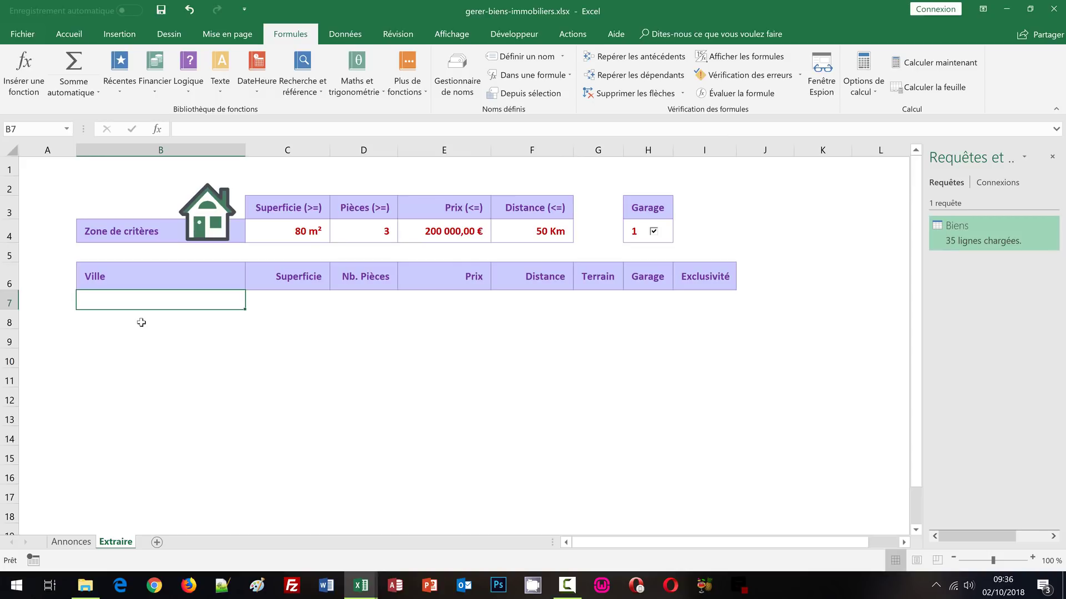
pyautogui.write('=')
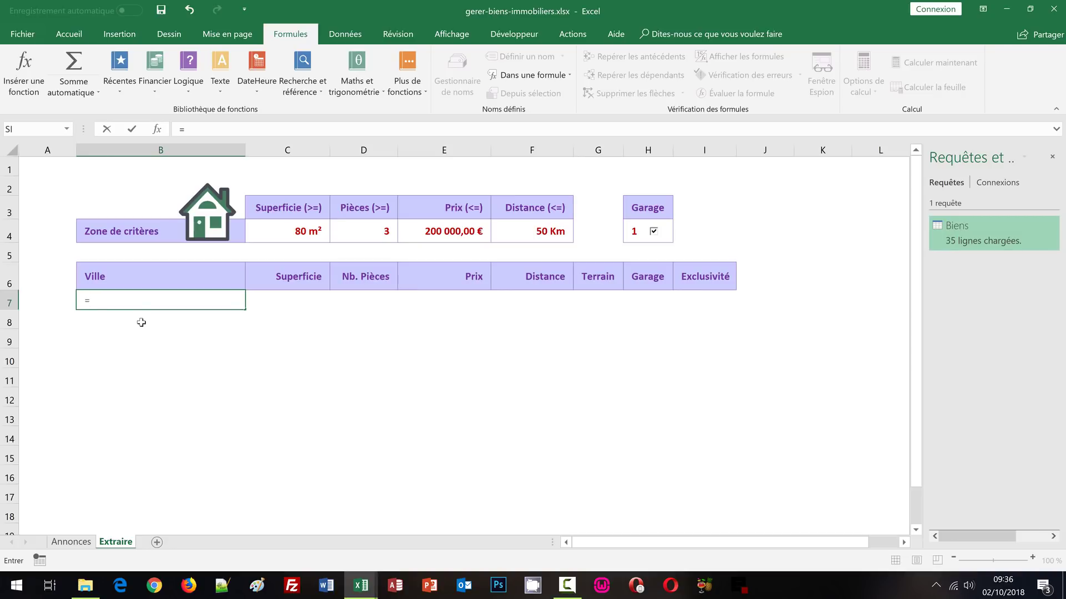
pyautogui.write('sierreur(')
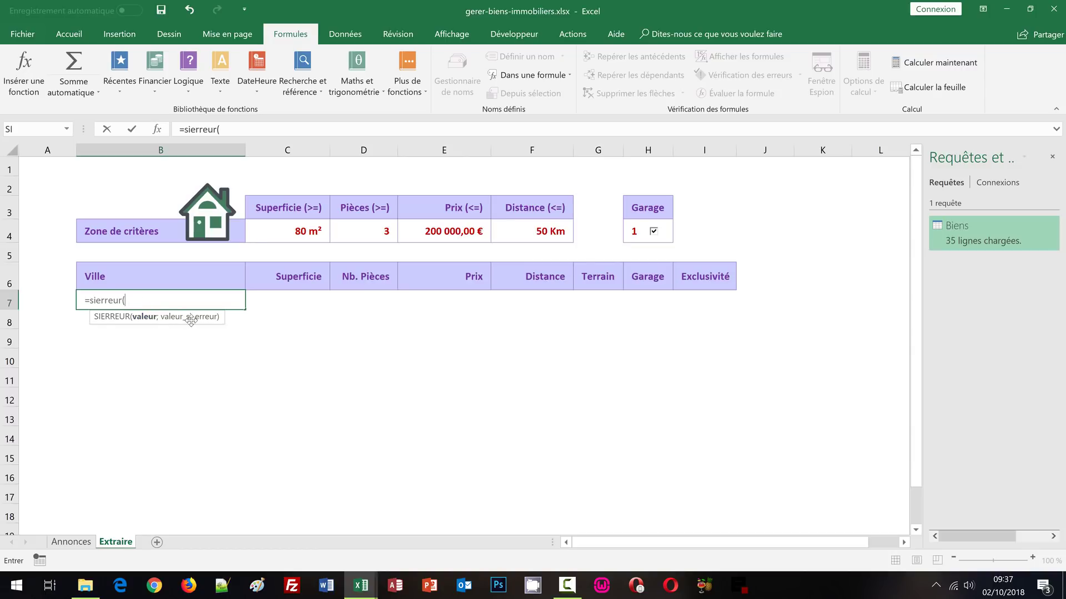
pyautogui.write('inde')
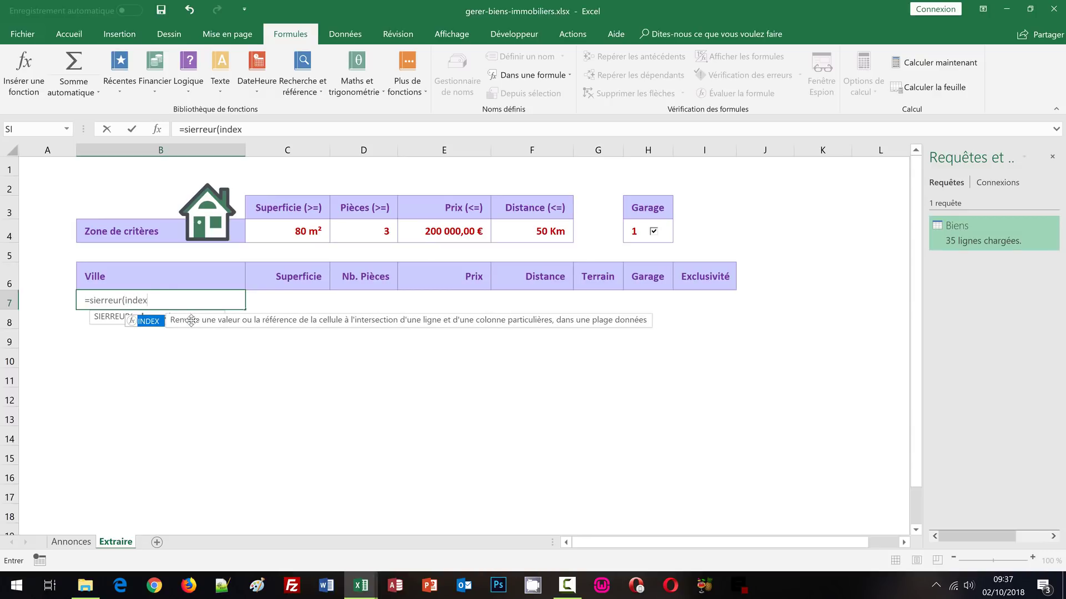
pyautogui.write('x(')
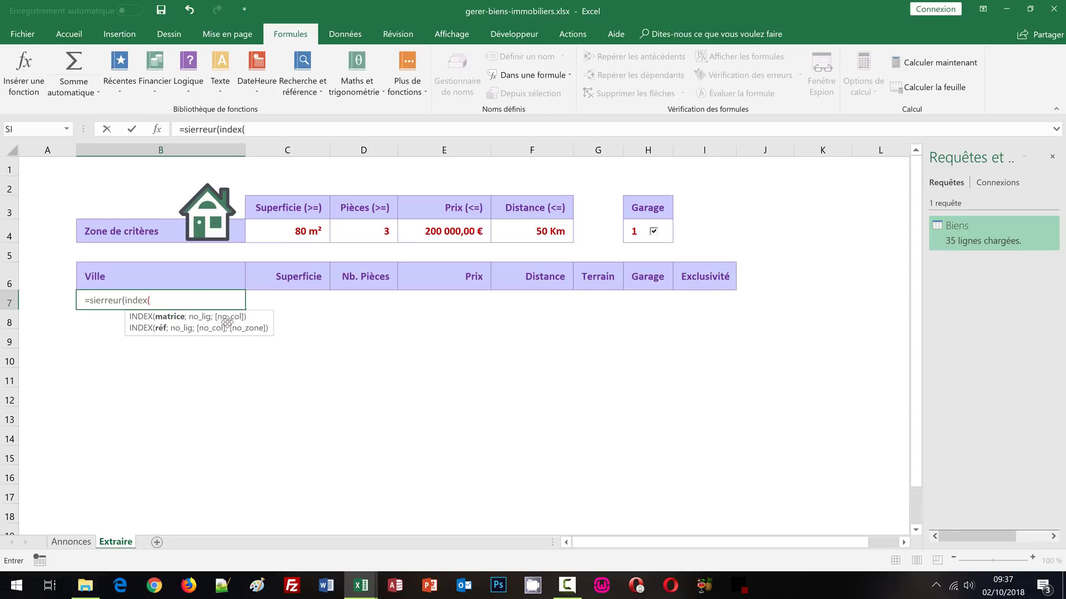
pyautogui.write('offr')
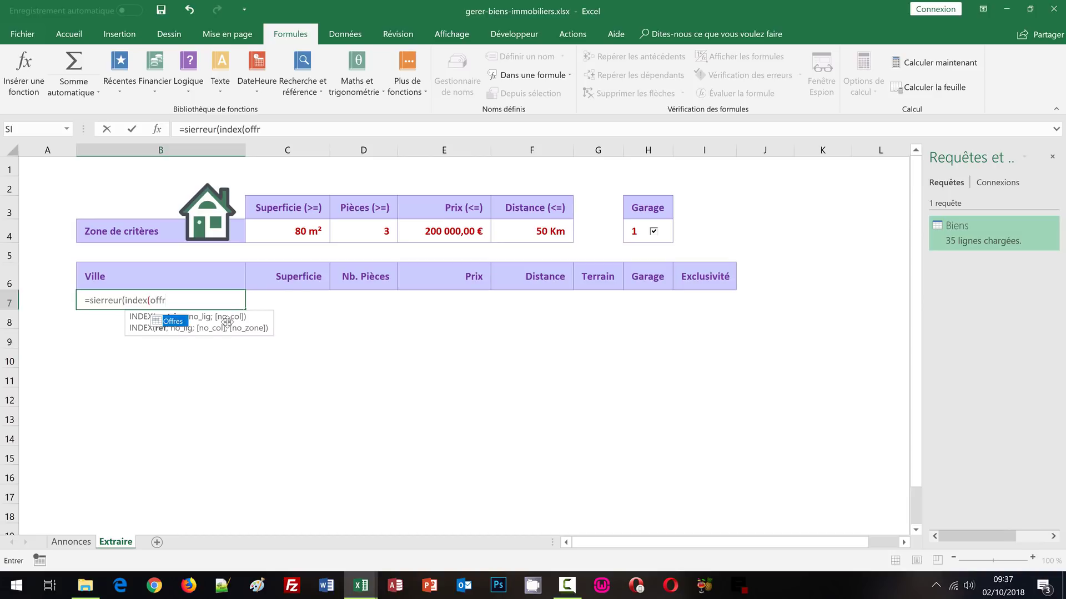
pyautogui.doubleClick(174, 322)
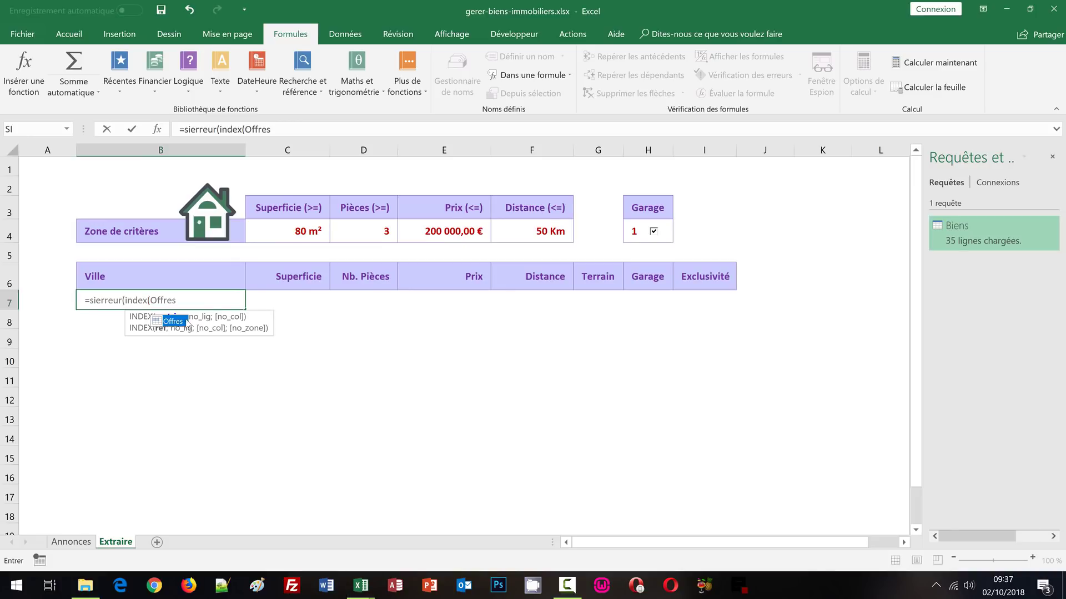
pyautogui.click(280, 132)
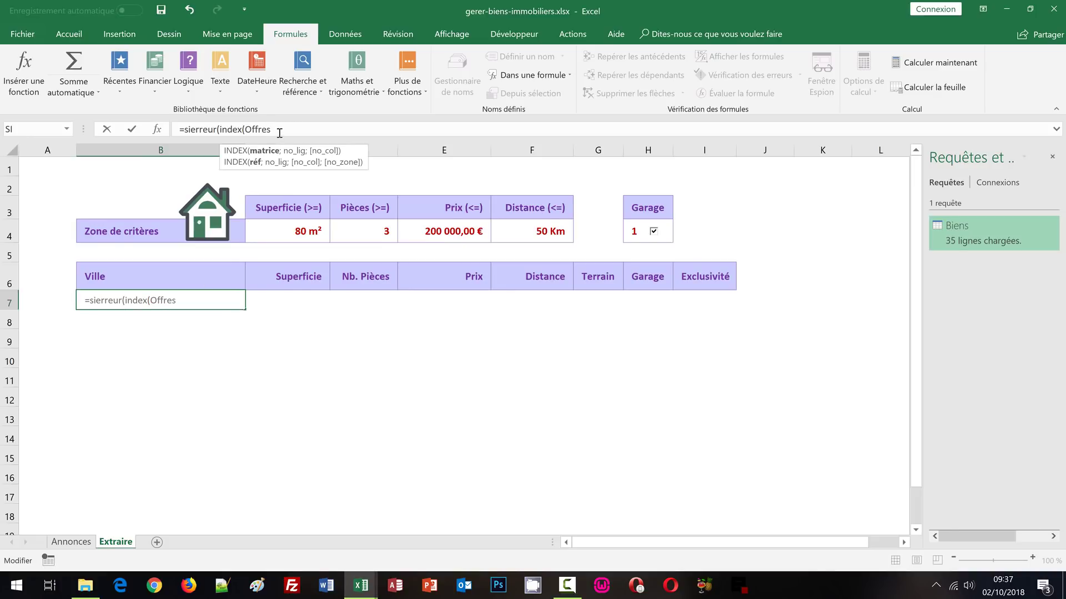
pyautogui.write(';')
# Step: Nest EQUIV as the row argument of INDEX, with LIGNE(A1) as its lookup value
pyautogui.write('e')
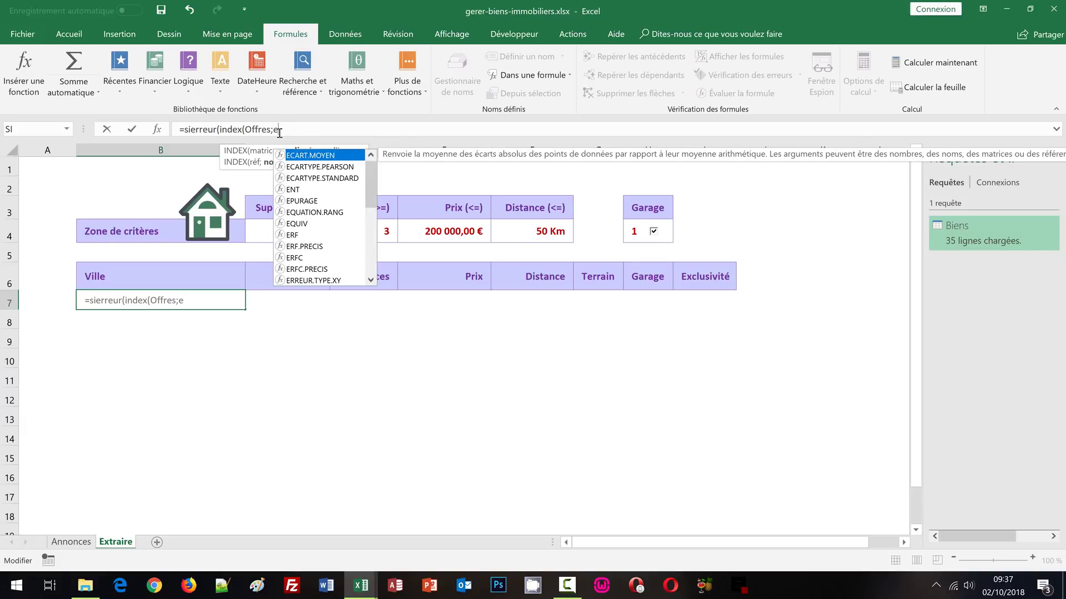
pyautogui.write('quiv(')
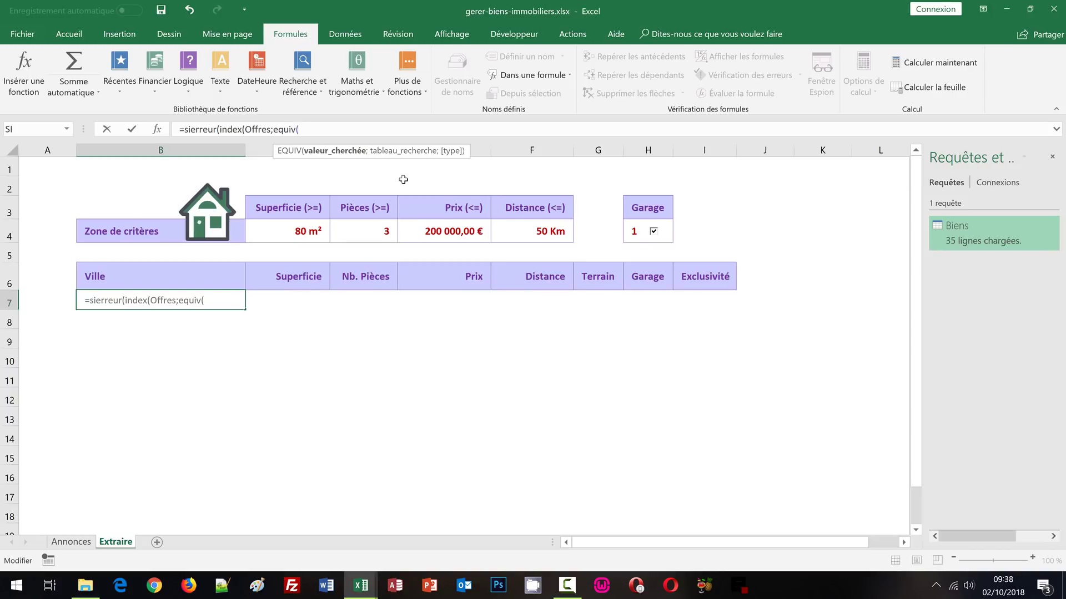
pyautogui.write('ligne(')
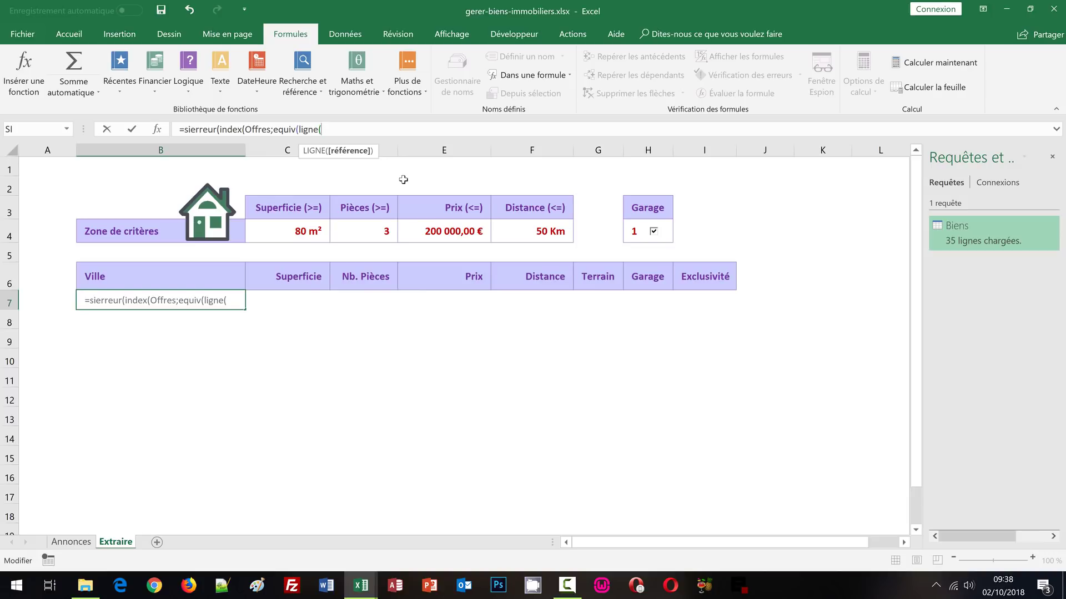
pyautogui.click(56, 166)
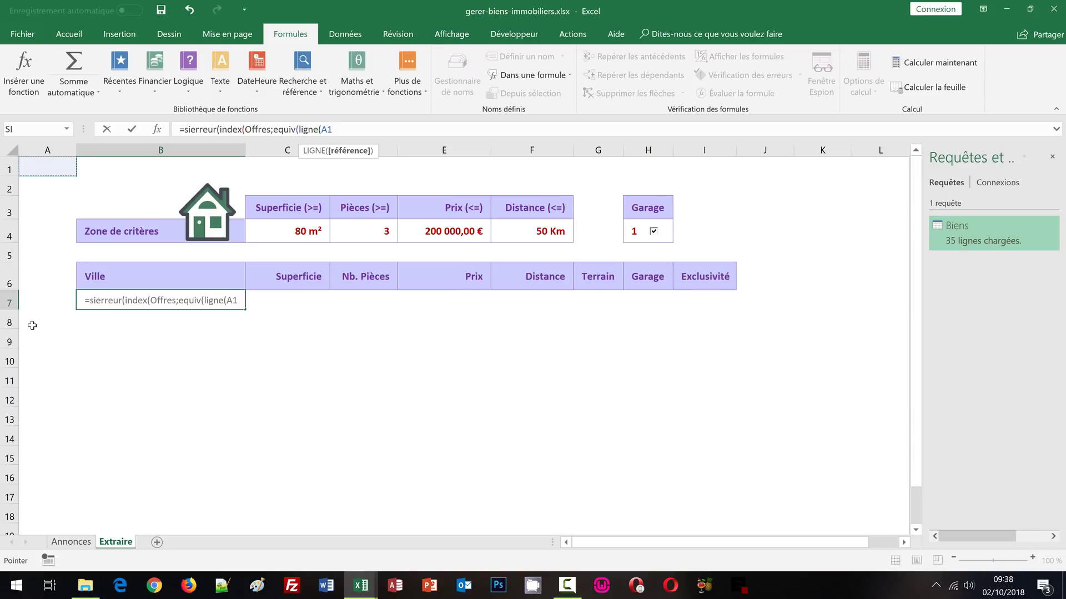
pyautogui.write(')')
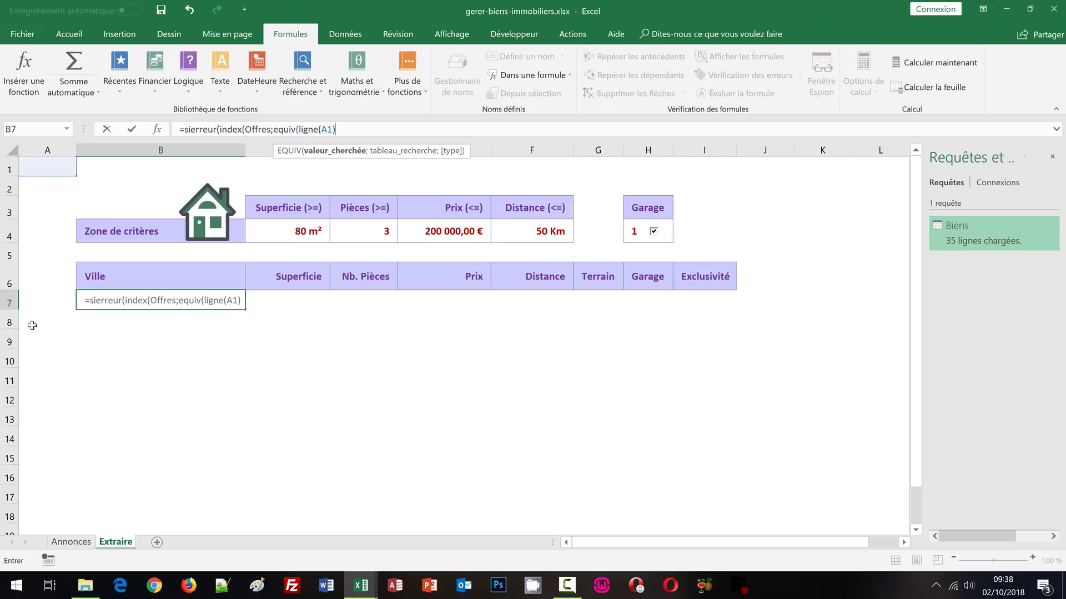
pyautogui.write(';')
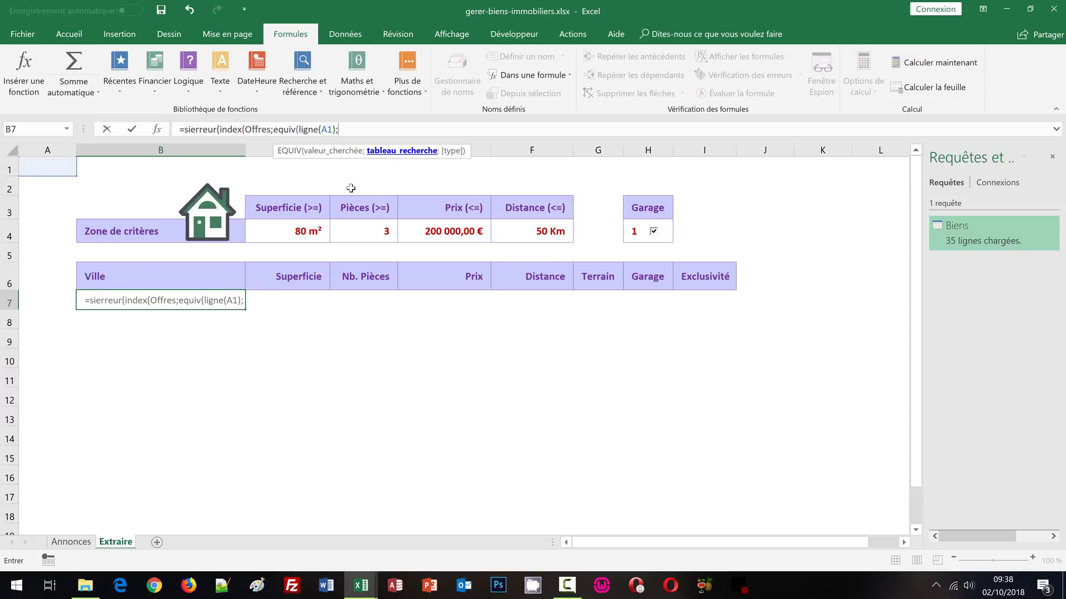
# Step: Give EQUIV the absolute search column Annonces!$J:$J and match type FAUX, and subtract 3 from it
pyautogui.click(72, 542)
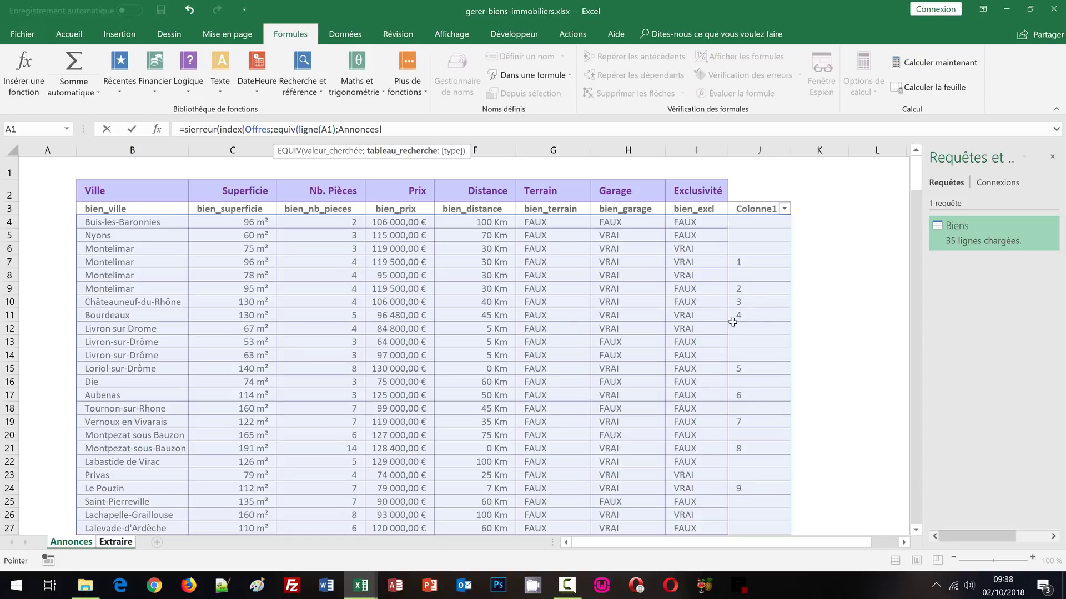
pyautogui.click(763, 149)
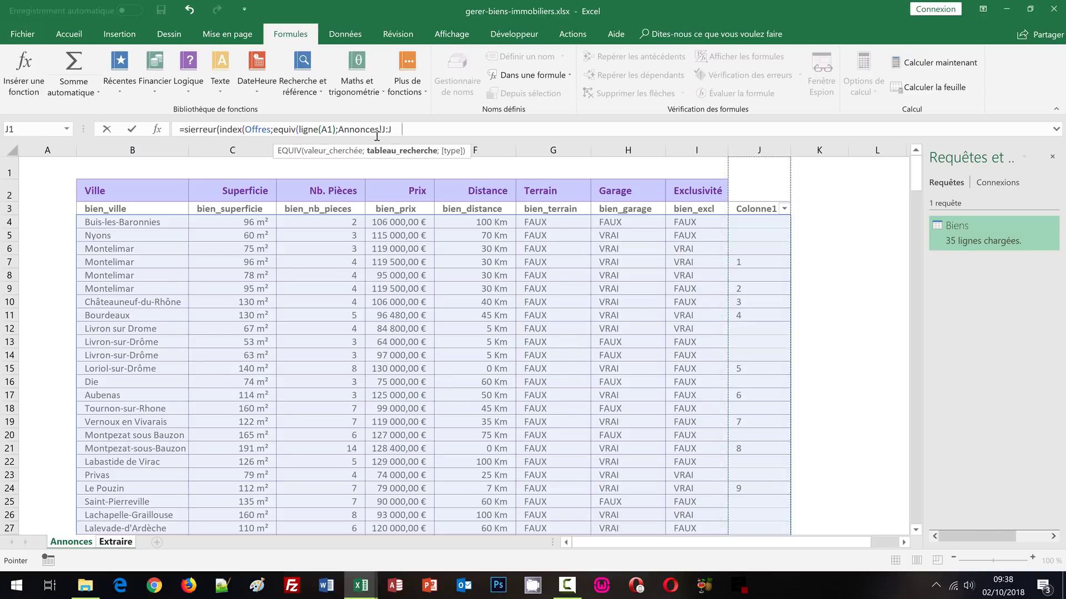
pyautogui.press('F4')
pyautogui.write(';')
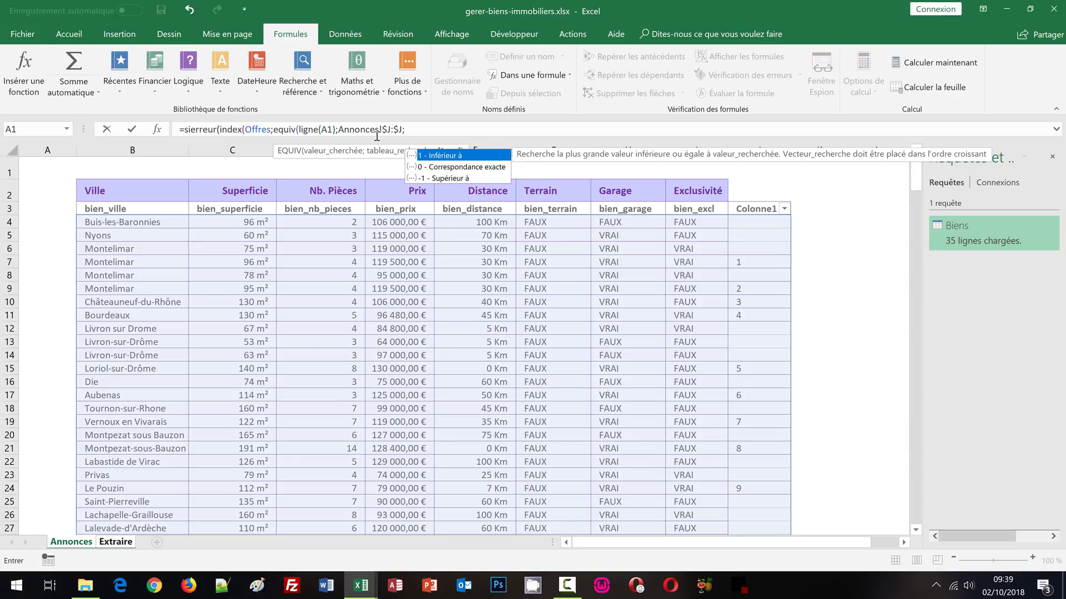
pyautogui.write('faux)-3')
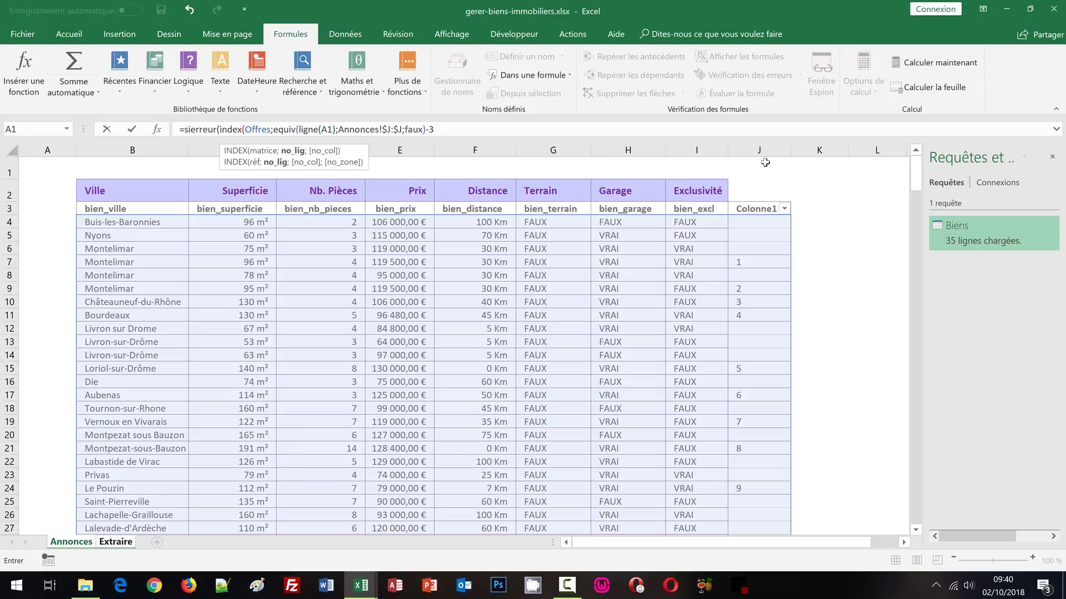
# Step: Finish the B7 formula with INDEX column number 1 and "" as the SIERREUR fallback, and validate it while keeping the cell active
pyautogui.write(';1')
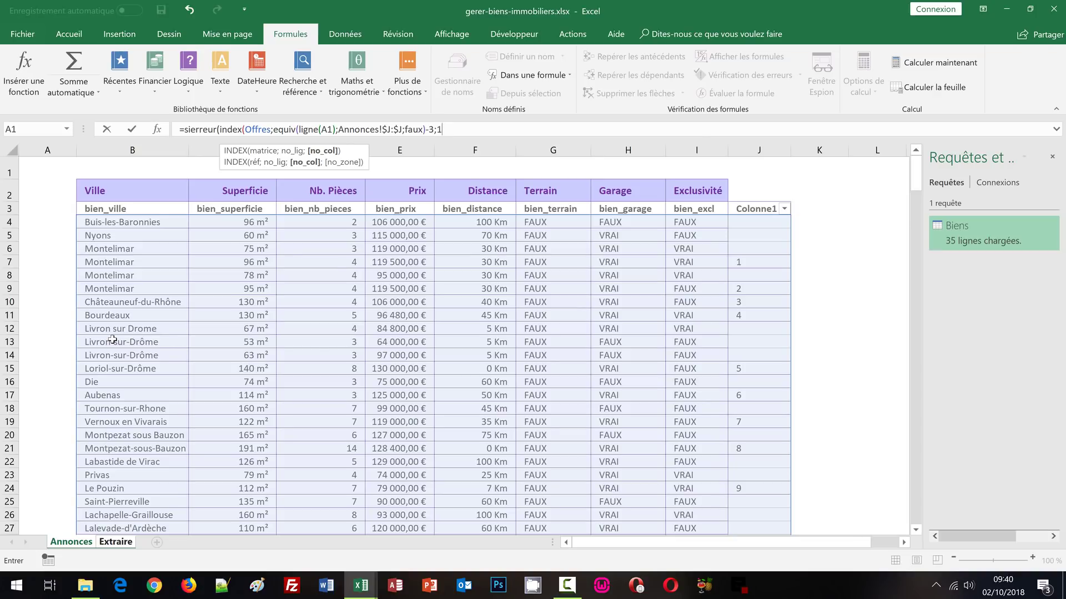
pyautogui.write(')')
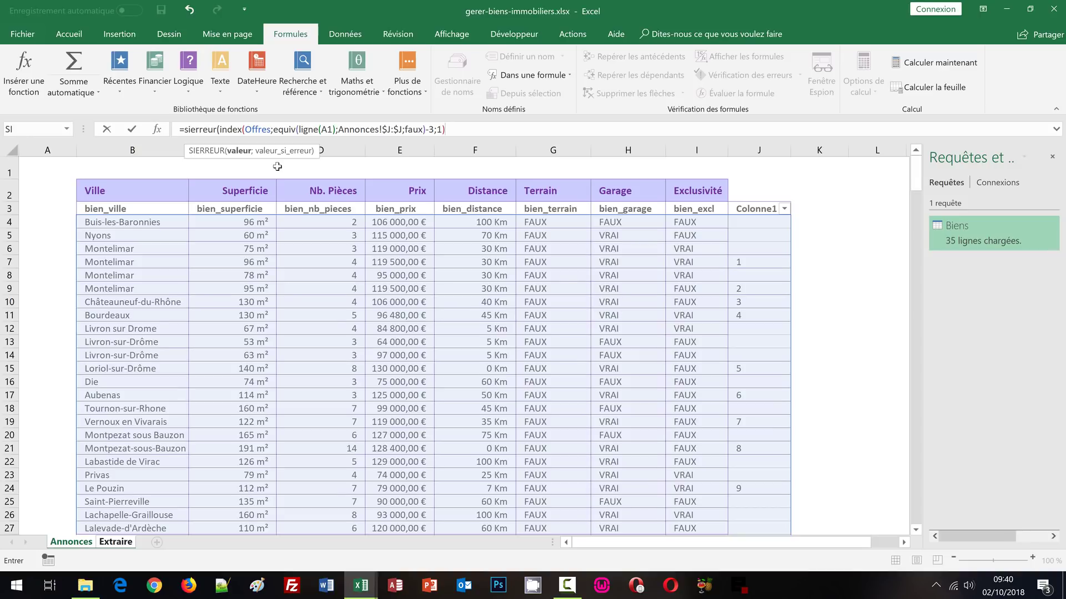
pyautogui.write(';"")')
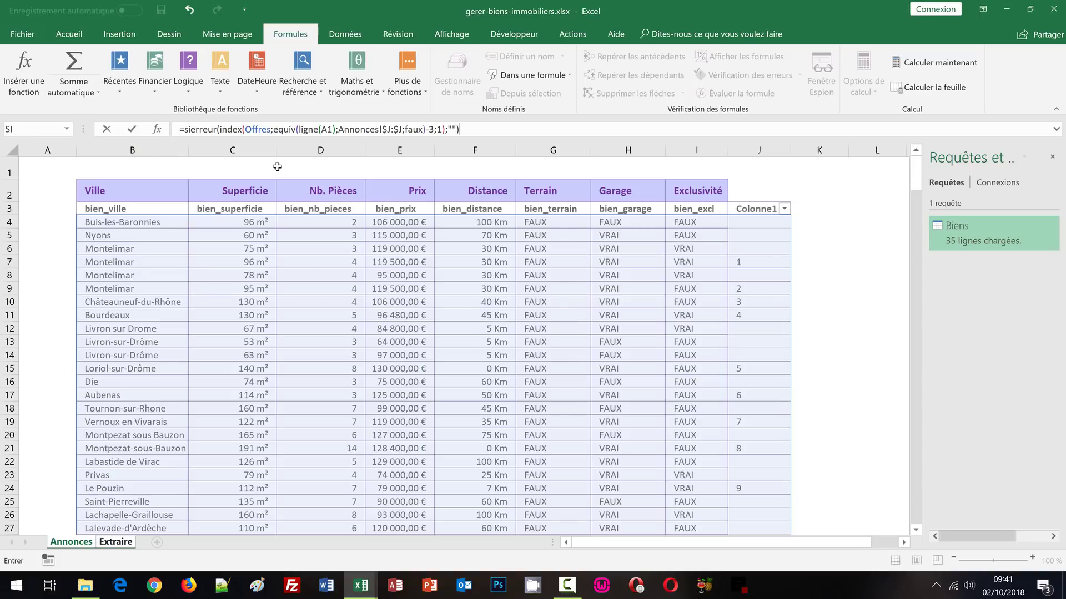
pyautogui.hotkey('ctrl', 'Return')
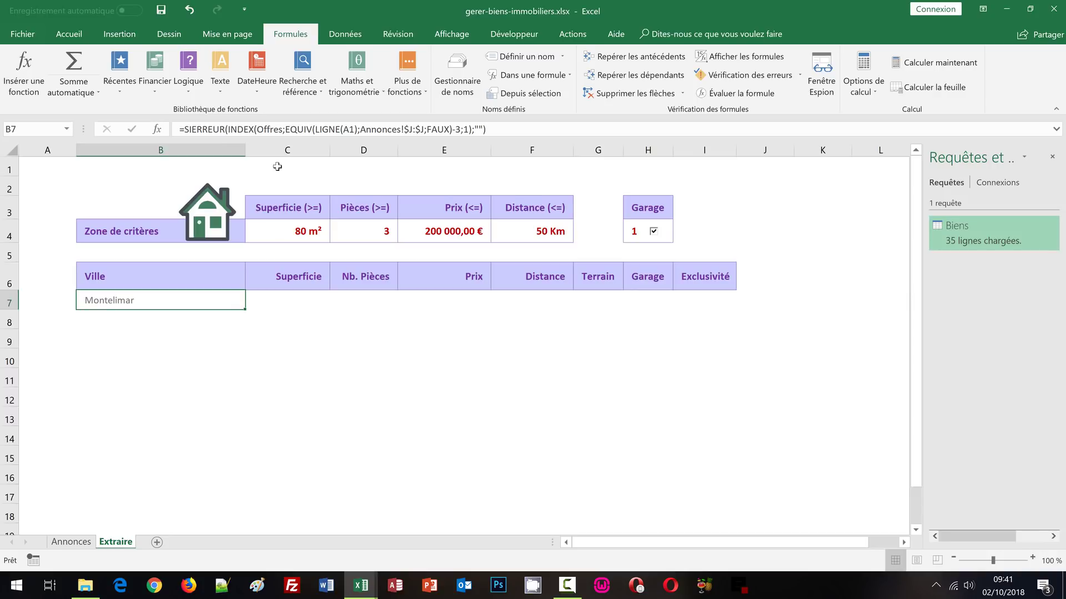
# Step: On the Annonces sheet, check the numbered listings in rows 9 and 10 against the town extracted in B7
pyautogui.click(71, 542)
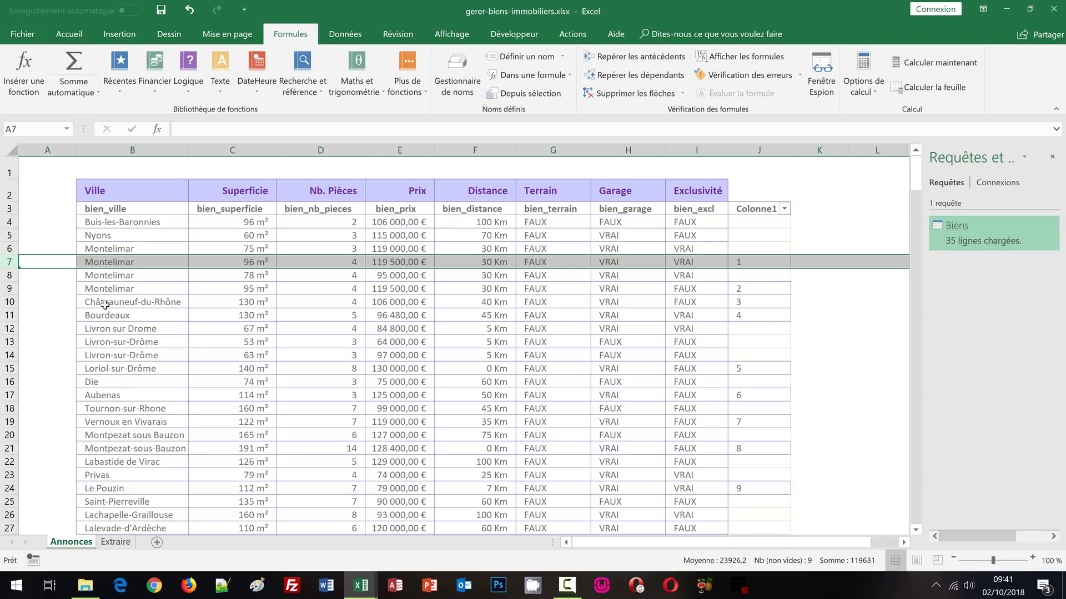
pyautogui.click(11, 303)
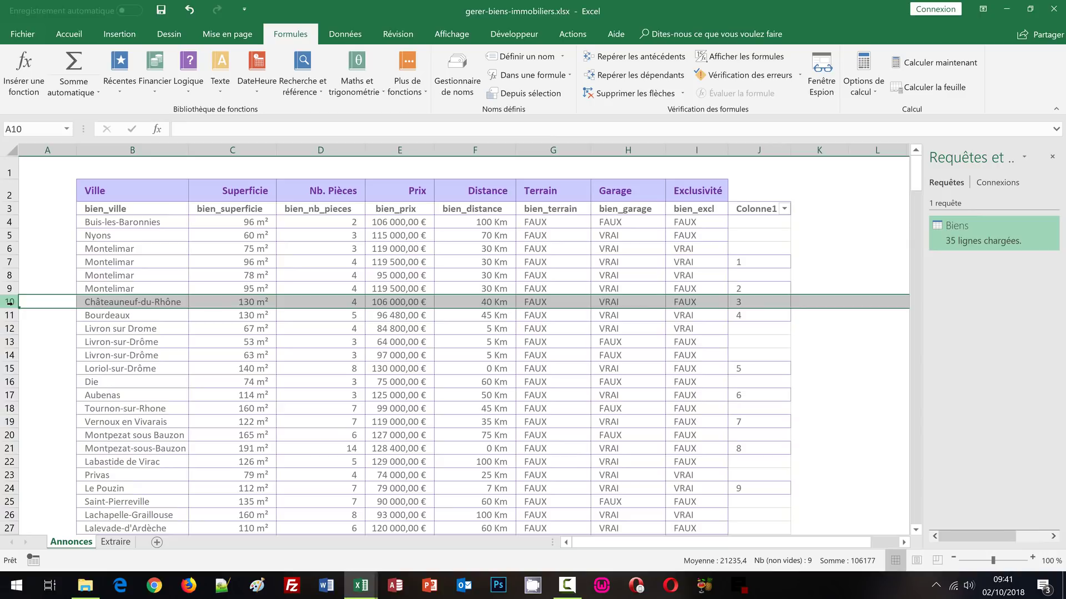
pyautogui.click(9, 288)
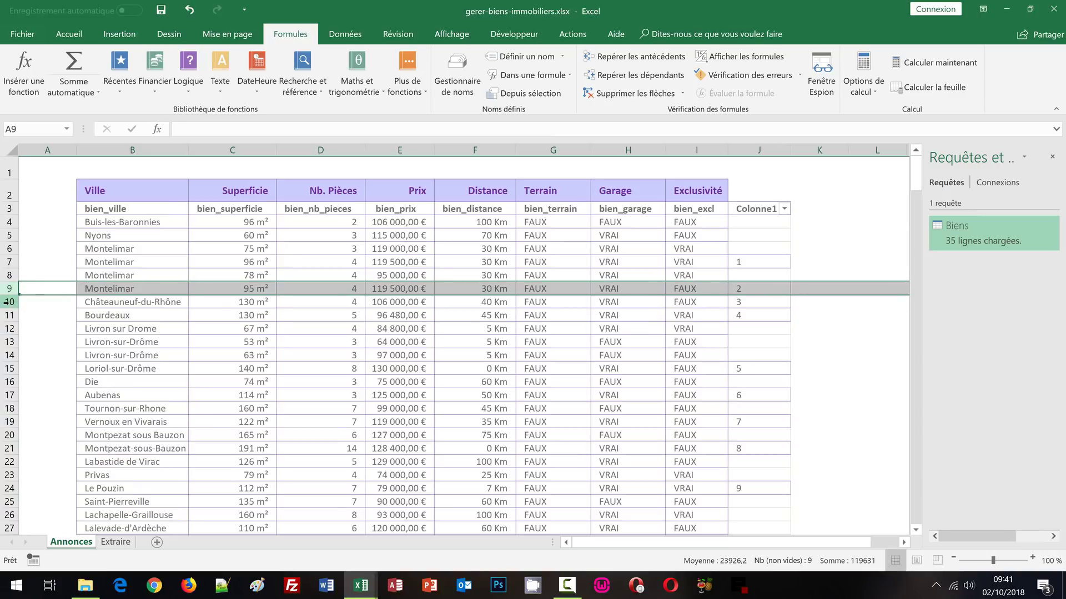
pyautogui.click(9, 303)
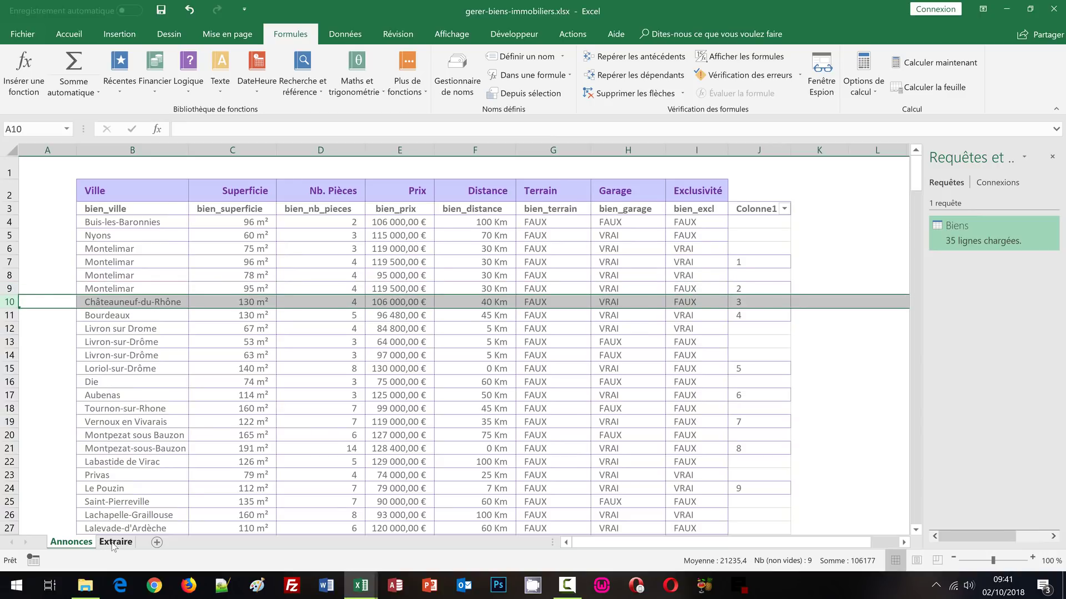
# Step: Fill the B7 formula on the Extraire sheet down column B to row 50 and return to the start of the list
pyautogui.click(114, 542)
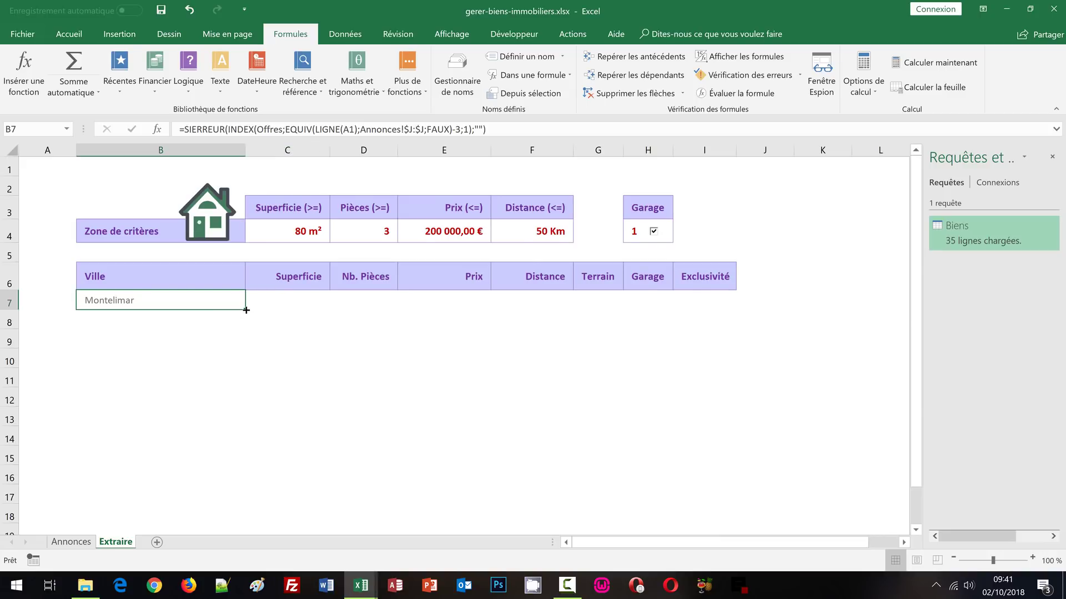
pyautogui.moveTo(246, 310); pyautogui.dragTo(233, 461)
pyautogui.scroll(8, 384, 450)
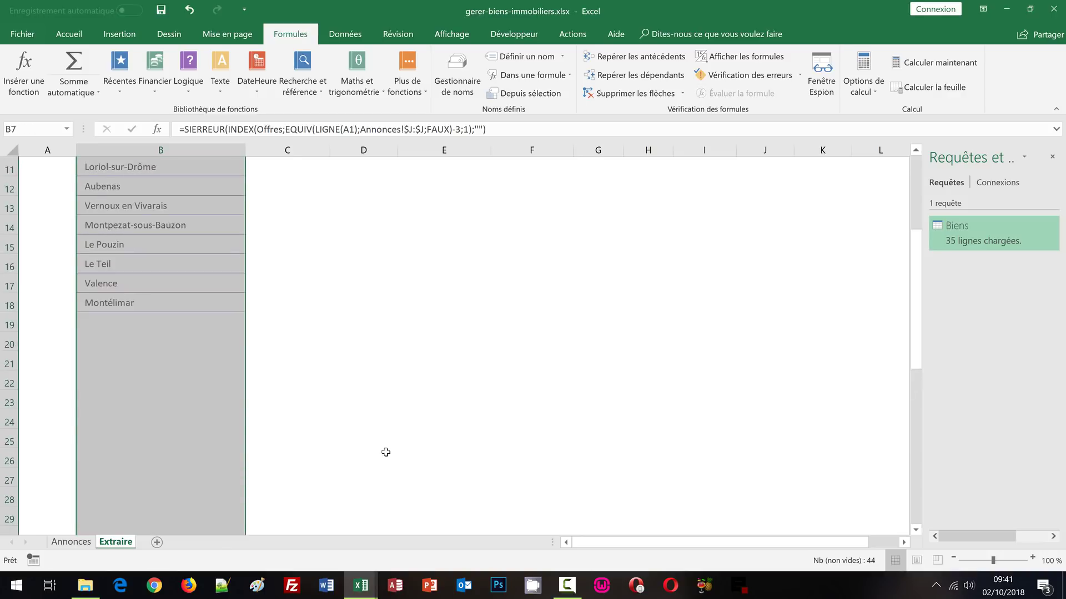
pyautogui.scroll(4, 385, 452)
pyautogui.click(262, 305)
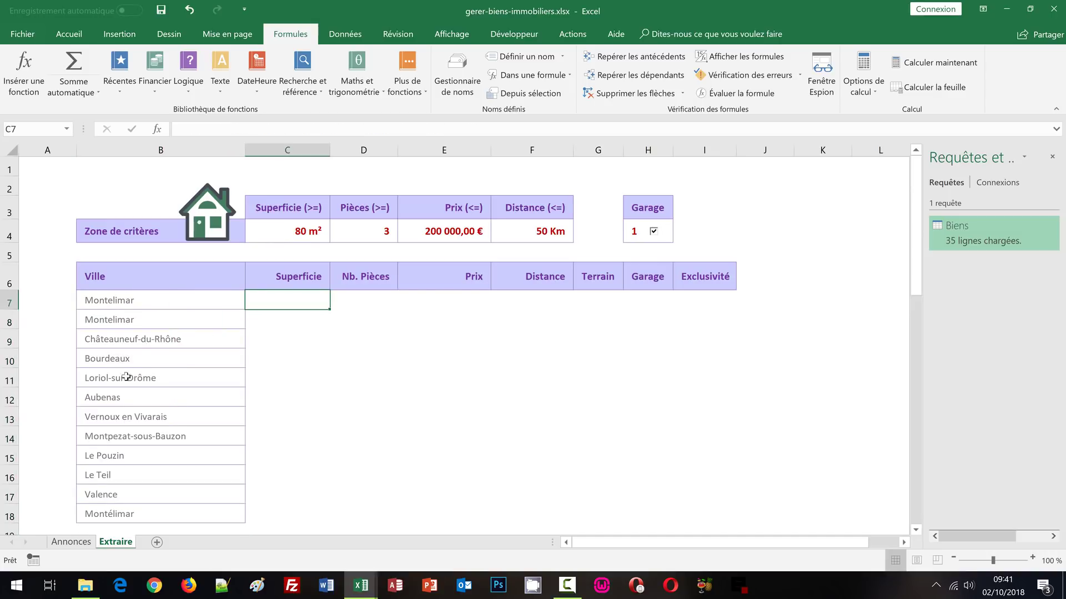
# Step: Compare the Ville formulas in B7, B8 and B9 to see how the LIGNE reference advances row by row
pyautogui.click(143, 340)
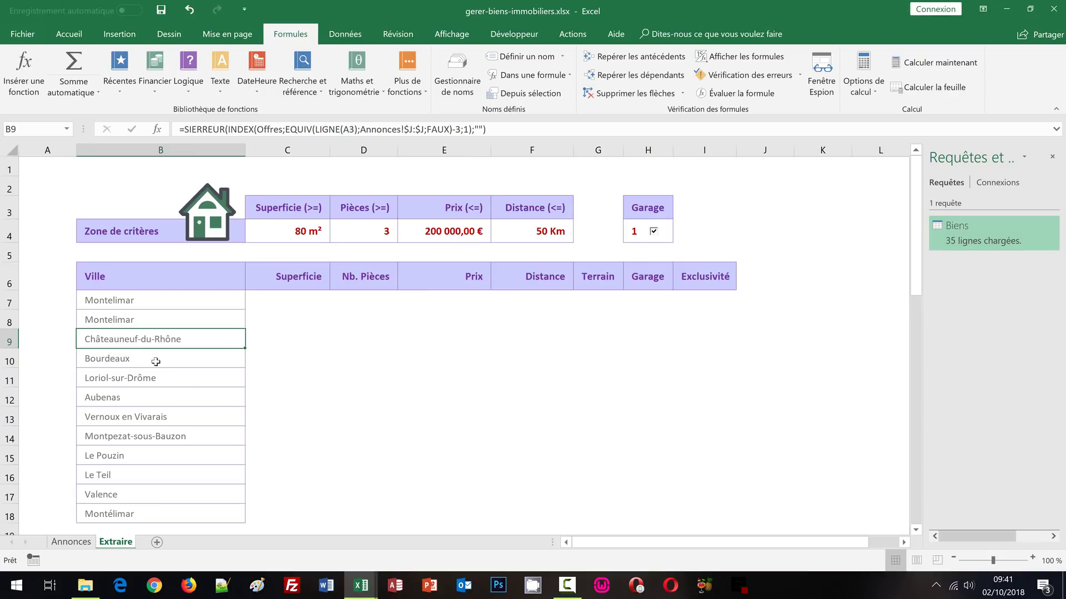
pyautogui.click(194, 307)
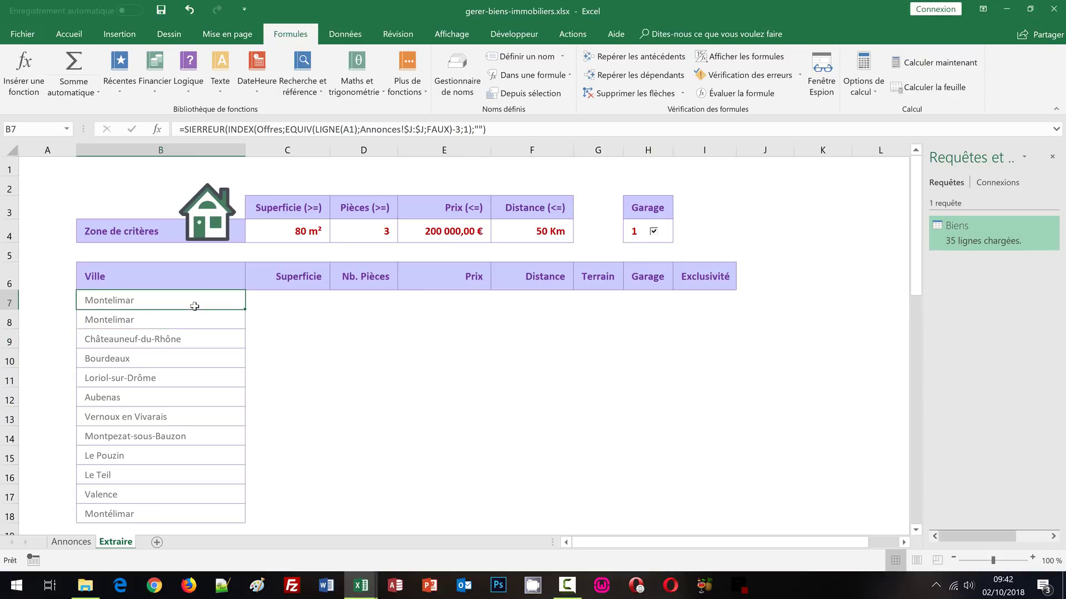
pyautogui.click(208, 324)
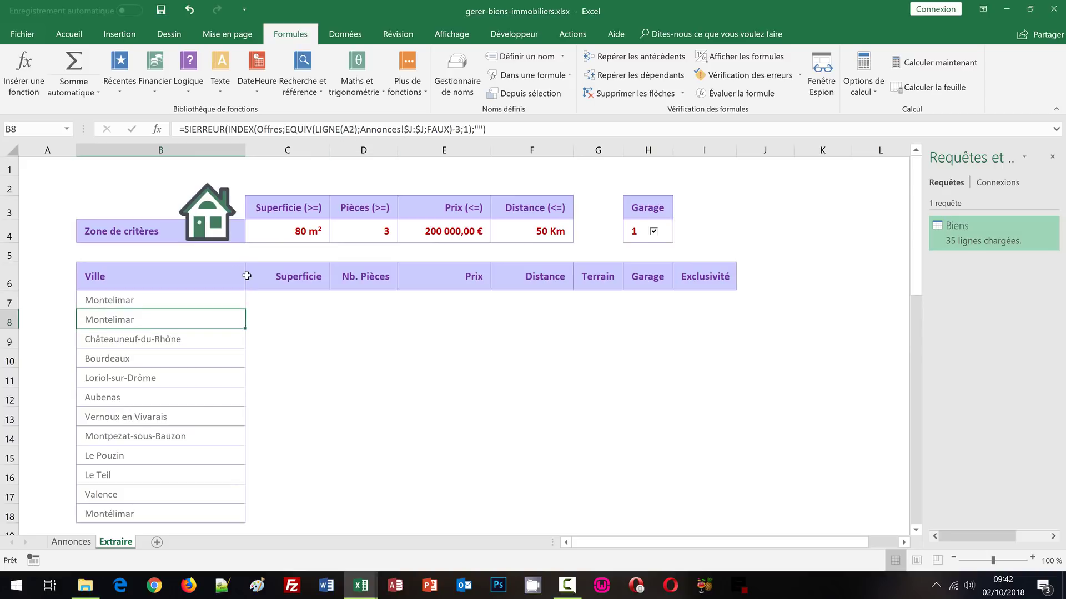
pyautogui.click(203, 338)
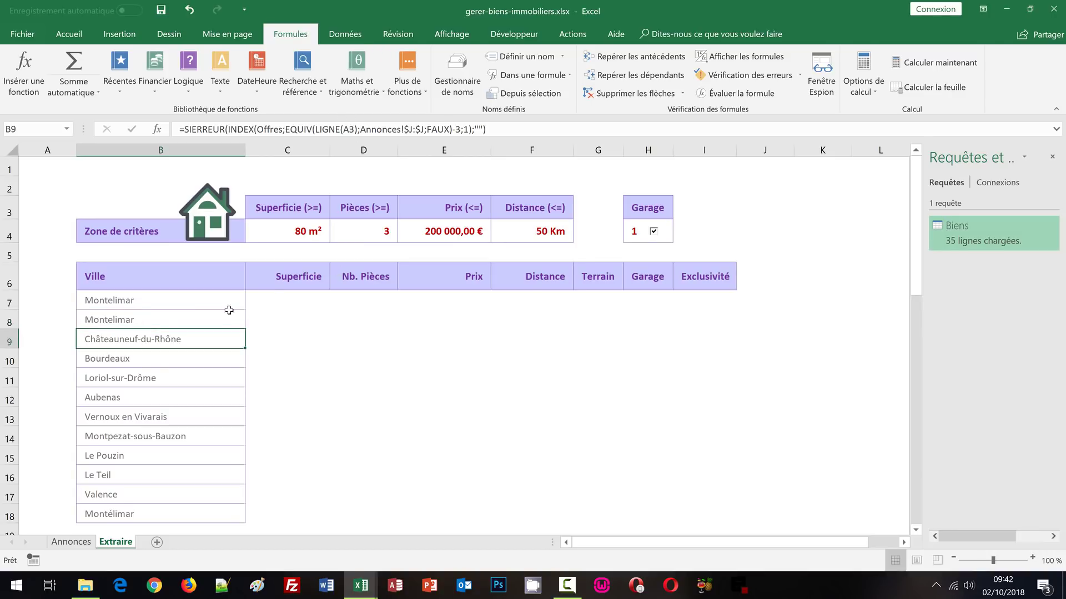
# Step: Try filling the B7 formula across row 7 to column I with its fixed column number, and undo the fill
pyautogui.click(216, 303)
pyautogui.moveTo(245, 308); pyautogui.dragTo(743, 313)
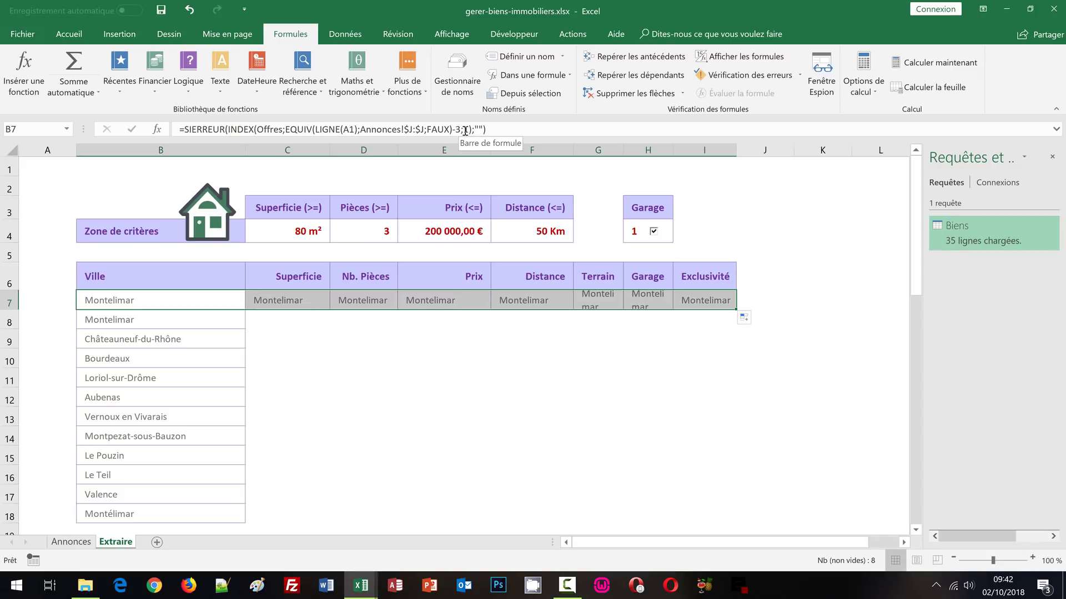
pyautogui.hotkey('ctrl', 'z')
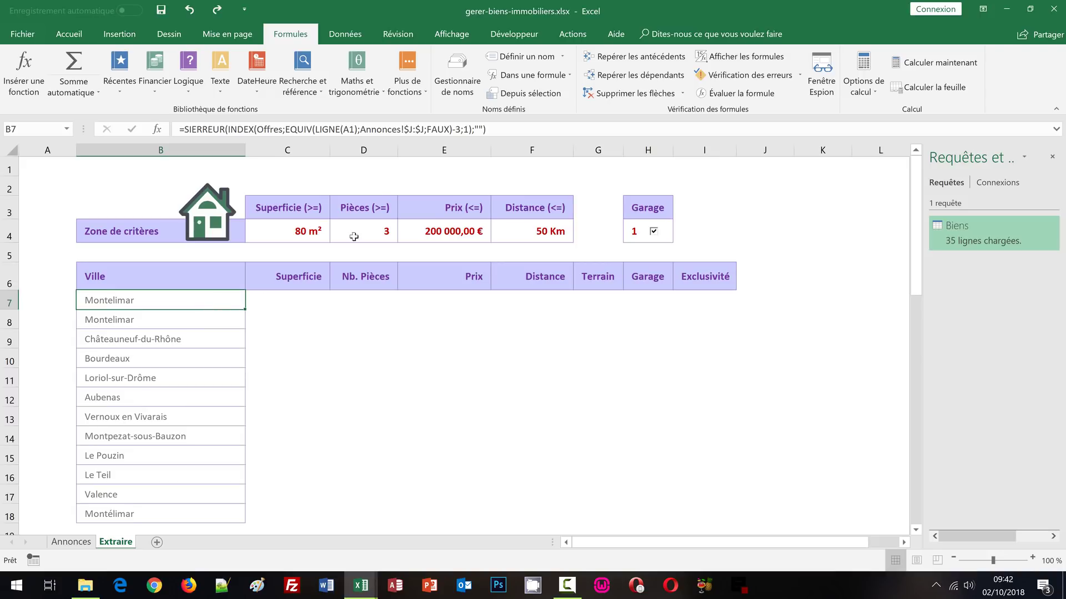
# Step: Replace the column number 1 in the B7 INDEX formula with COLONNE(A1), and refill the formula down the Ville column
pyautogui.doubleClick(466, 129)
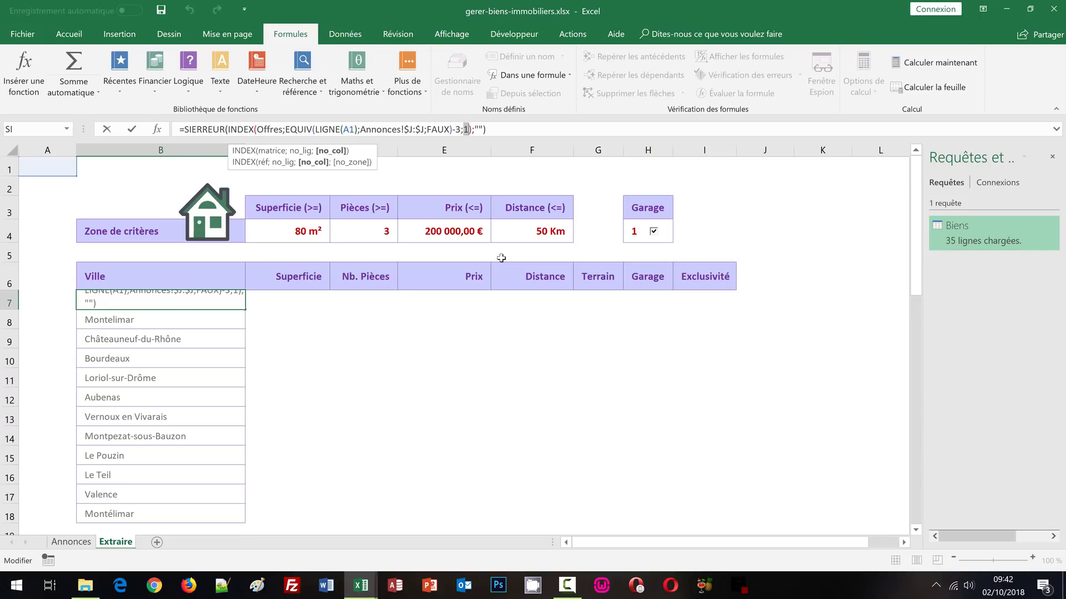
pyautogui.write('colonne')
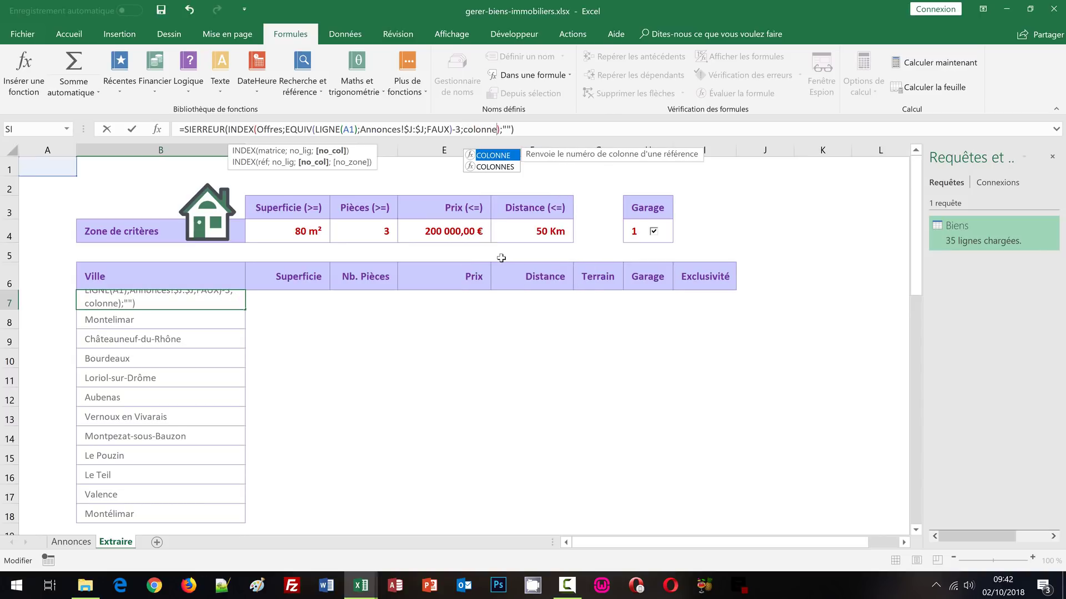
pyautogui.write('()')
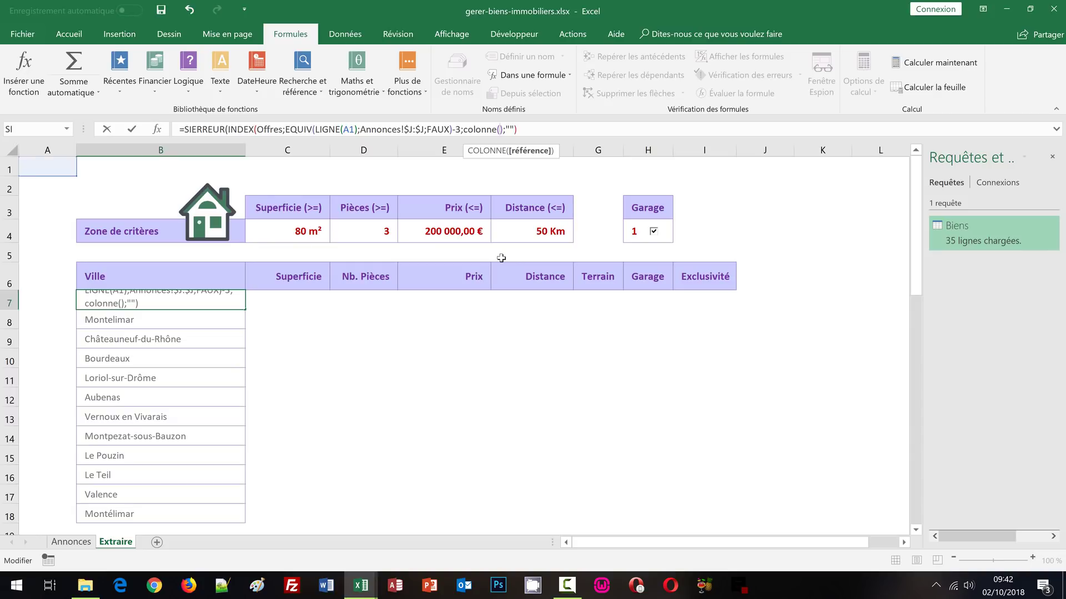
pyautogui.click(58, 167)
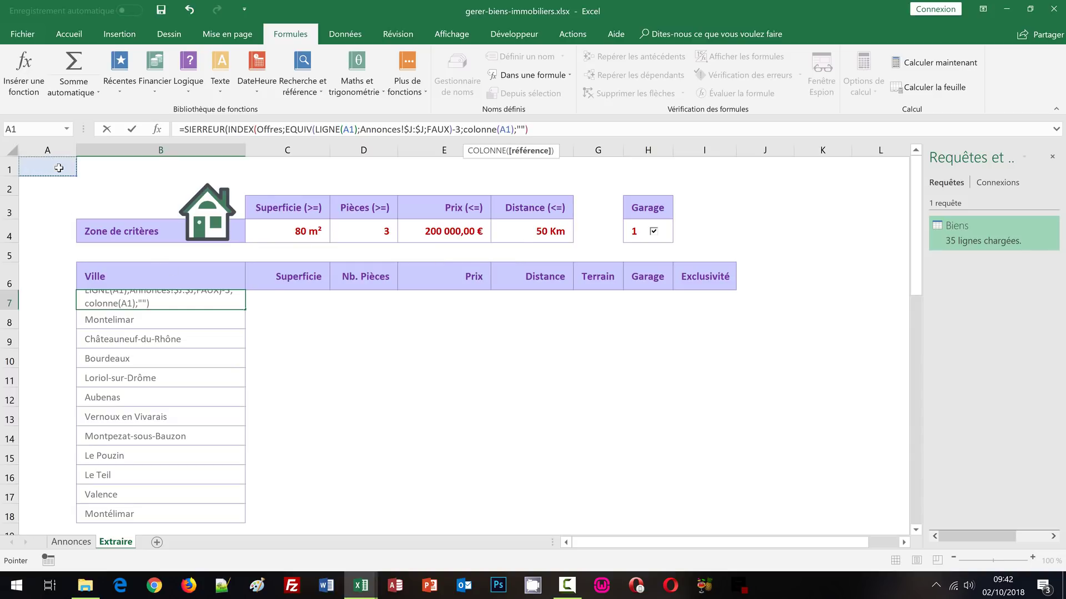
pyautogui.write(')')
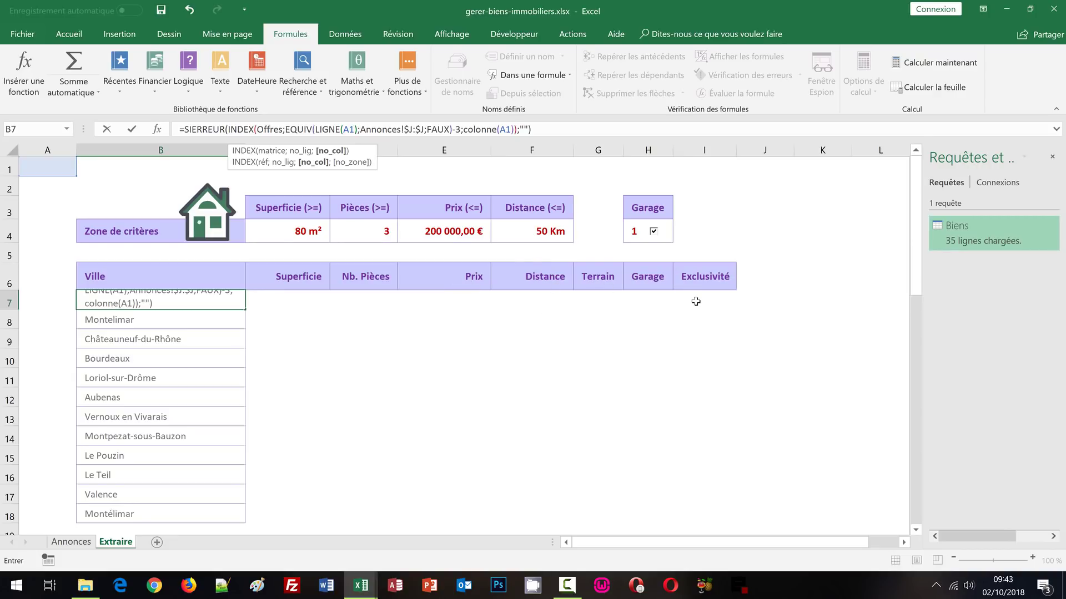
pyautogui.hotkey('ctrl', 'Return')
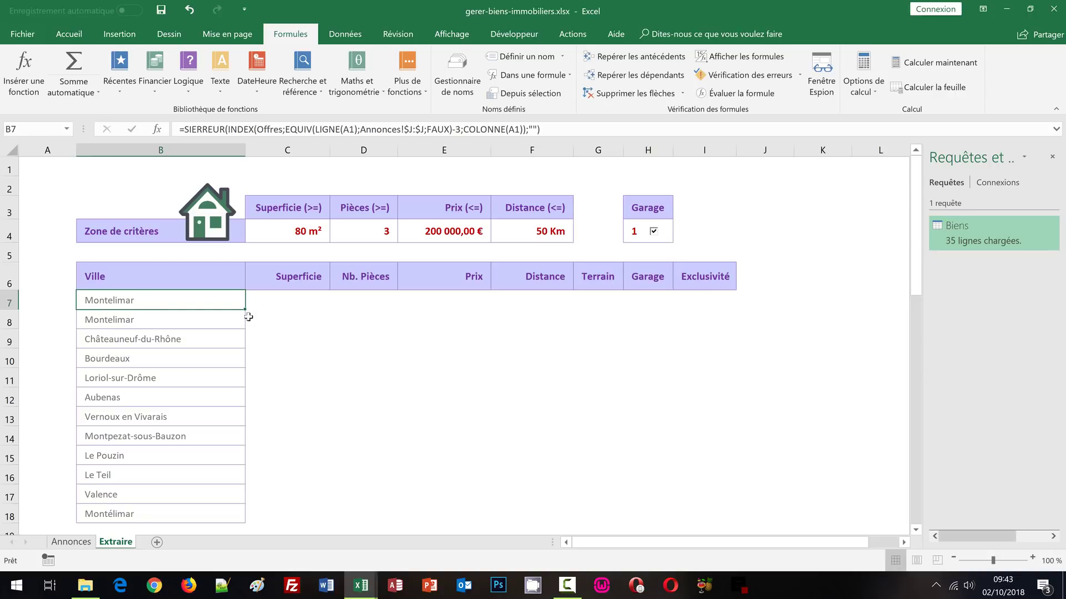
pyautogui.moveTo(245, 309); pyautogui.dragTo(234, 533)
pyautogui.scroll(10, 297, 357)
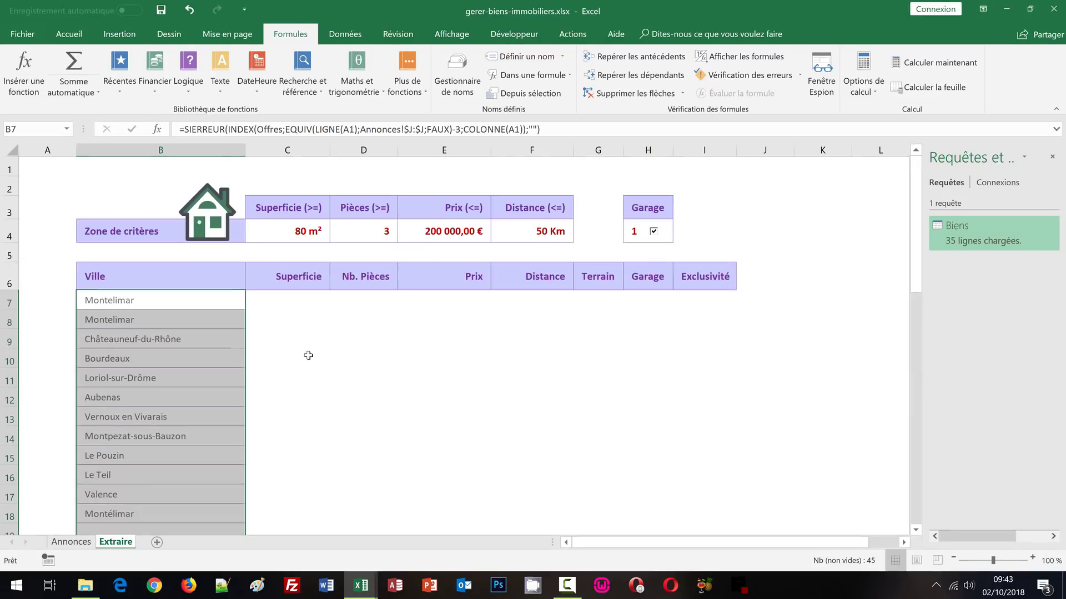
# Step: Fill the B7 formula across to I7 without copying its formatting, and extend B7:I7 down to row 57
pyautogui.click(206, 299)
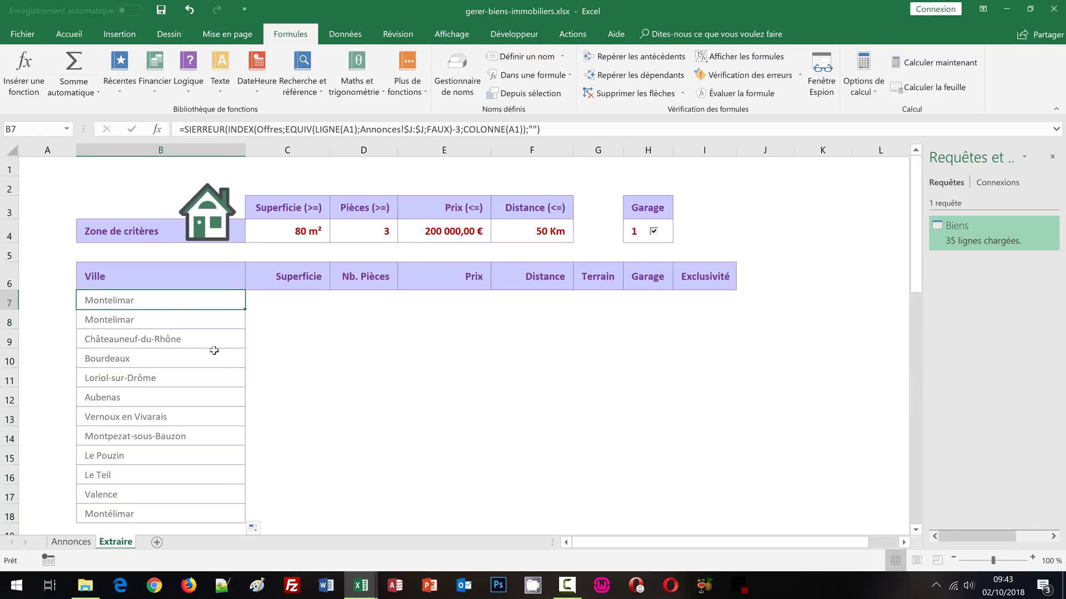
pyautogui.moveTo(370, 304); pyautogui.dragTo(740, 303)
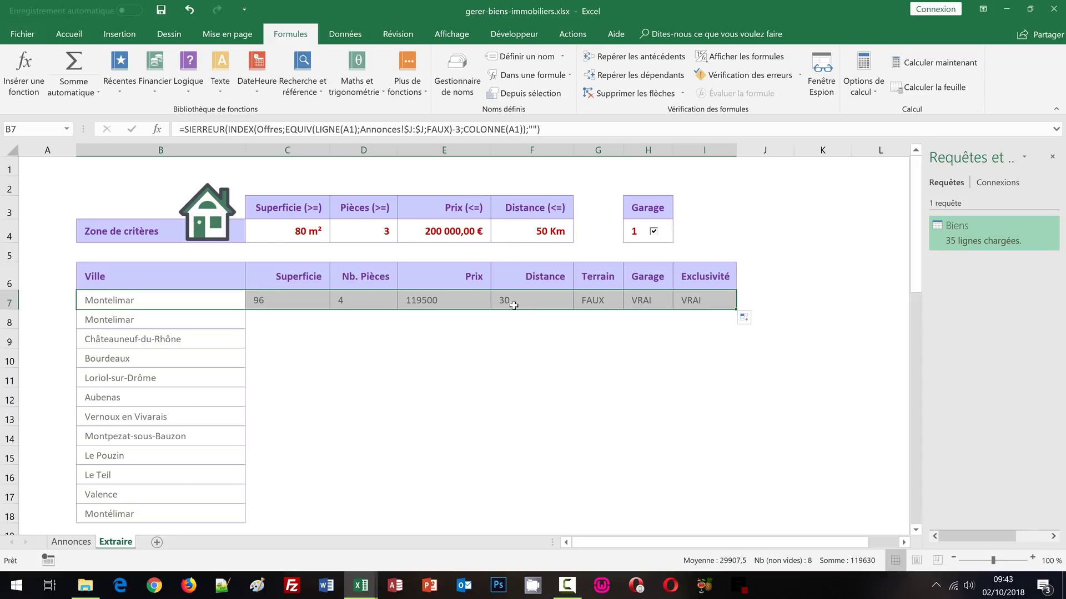
pyautogui.click(755, 320)
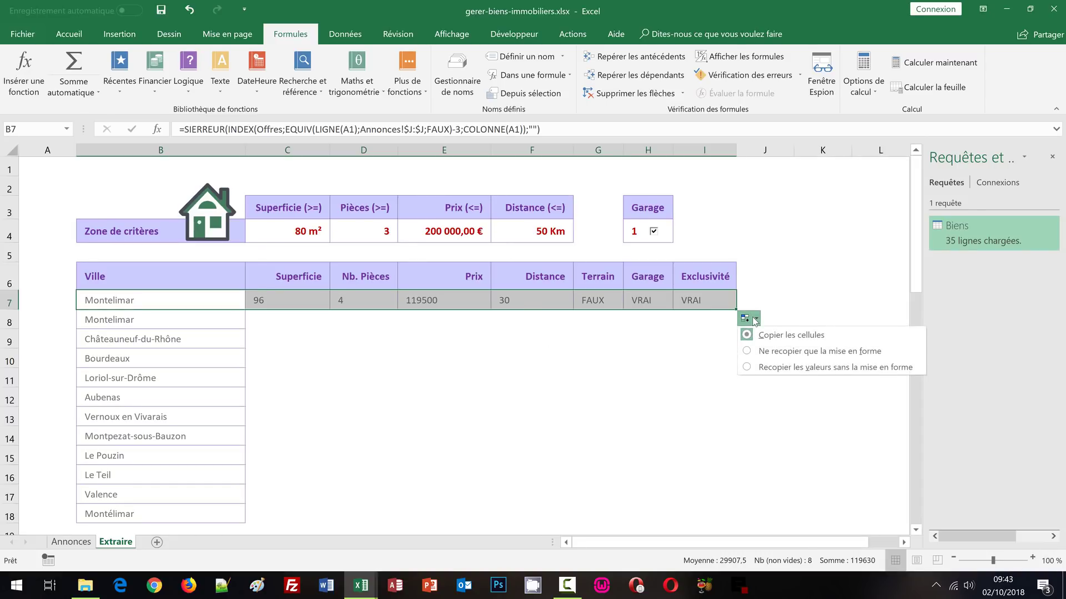
pyautogui.click(788, 366)
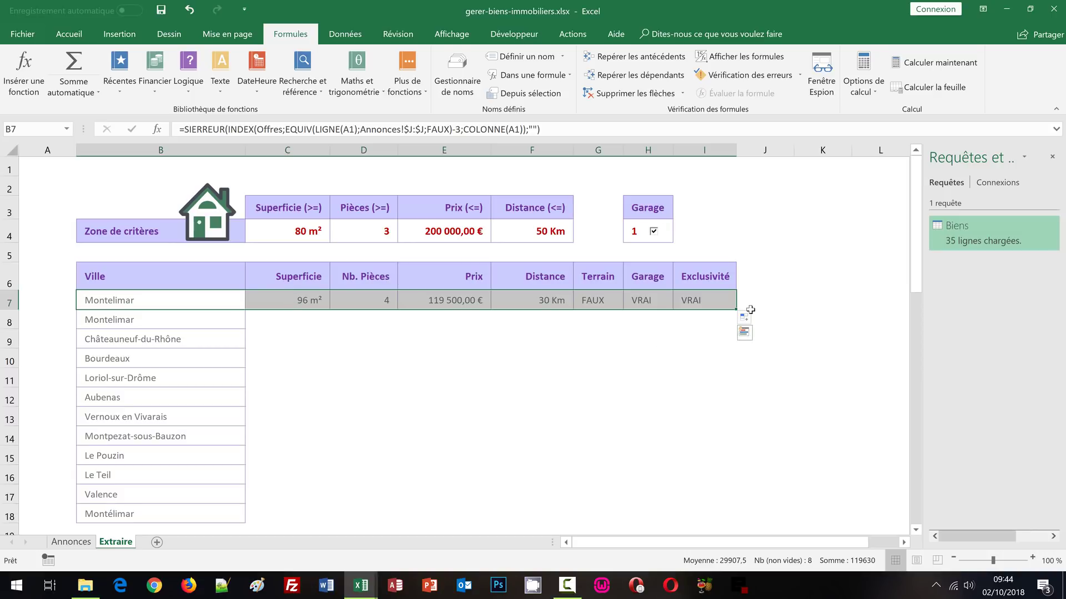
pyautogui.moveTo(736, 309)
pyautogui.mouseDown()
pyautogui.moveTo(733, 547)
pyautogui.moveTo(727, 440)
pyautogui.mouseUp()
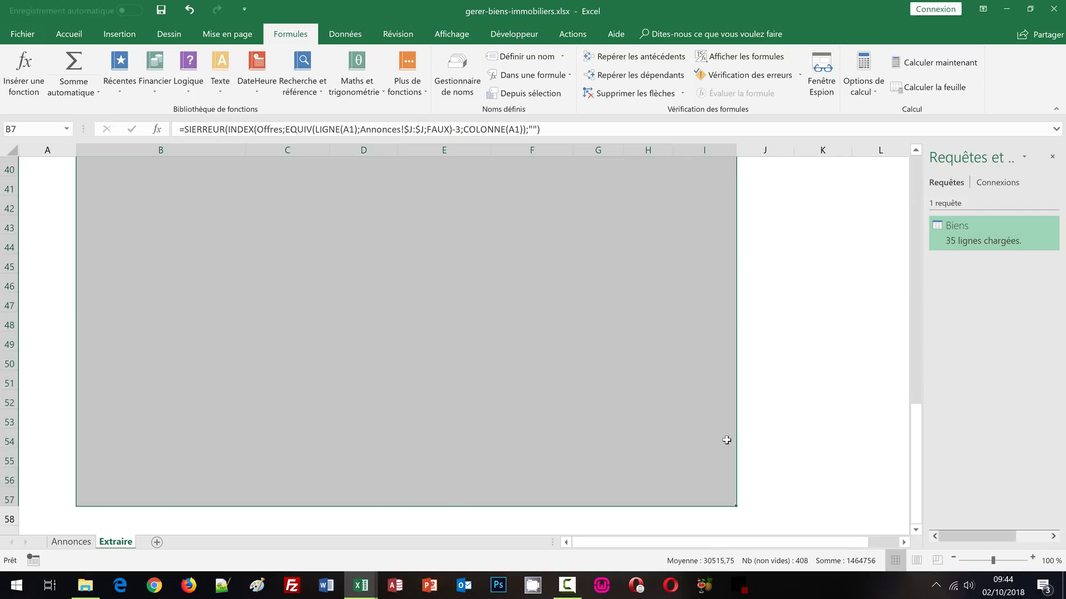
pyautogui.hotkey('ctrl', 'Home')
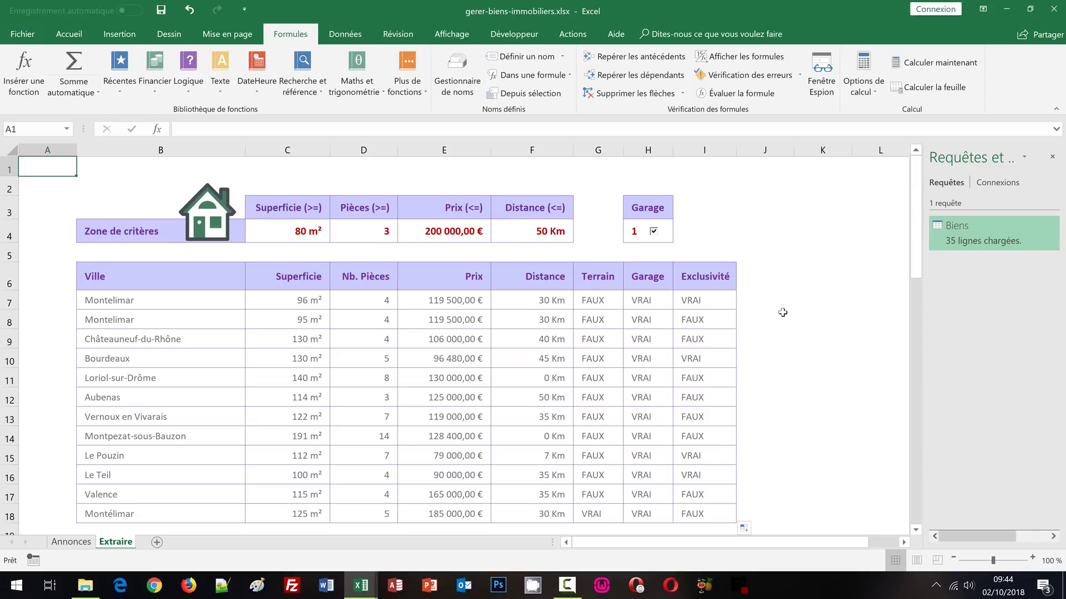
# Step: Set the maximum price criterion in E4 to 115000
pyautogui.click(655, 232)
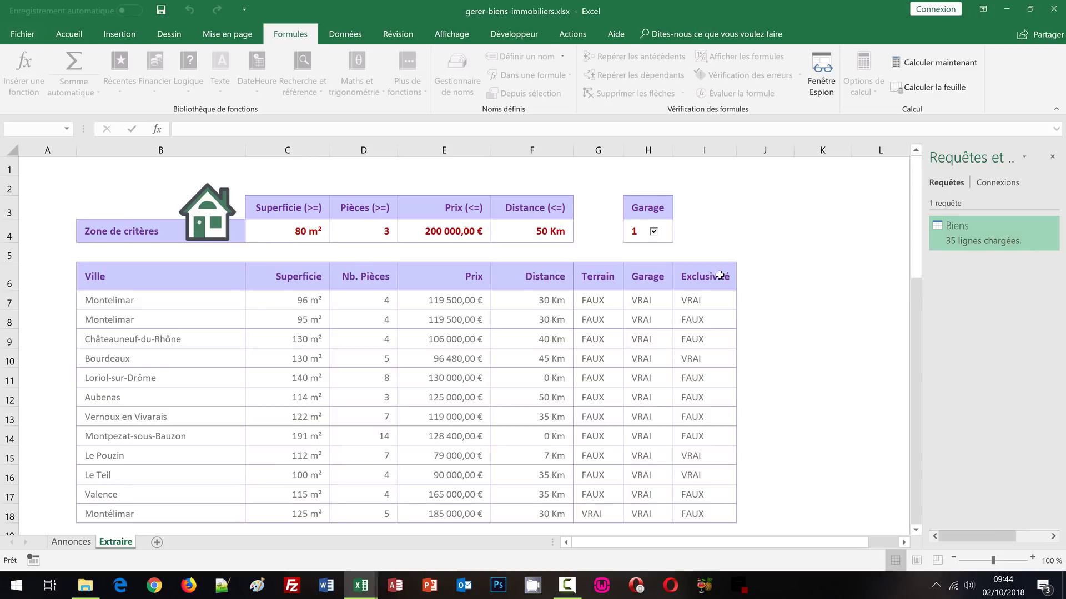
pyautogui.click(430, 230)
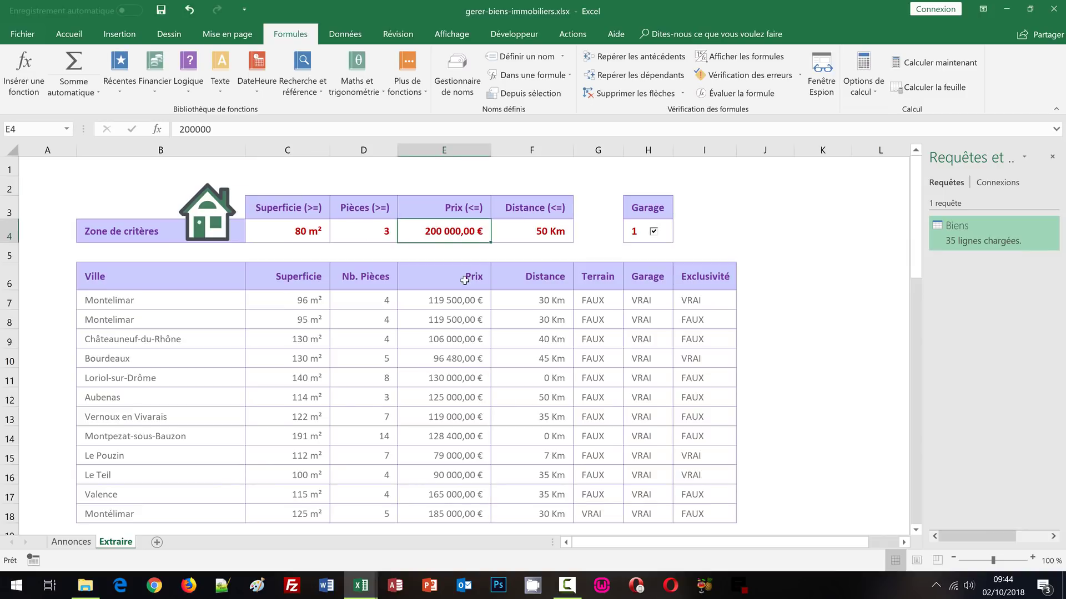
pyautogui.write('1150')
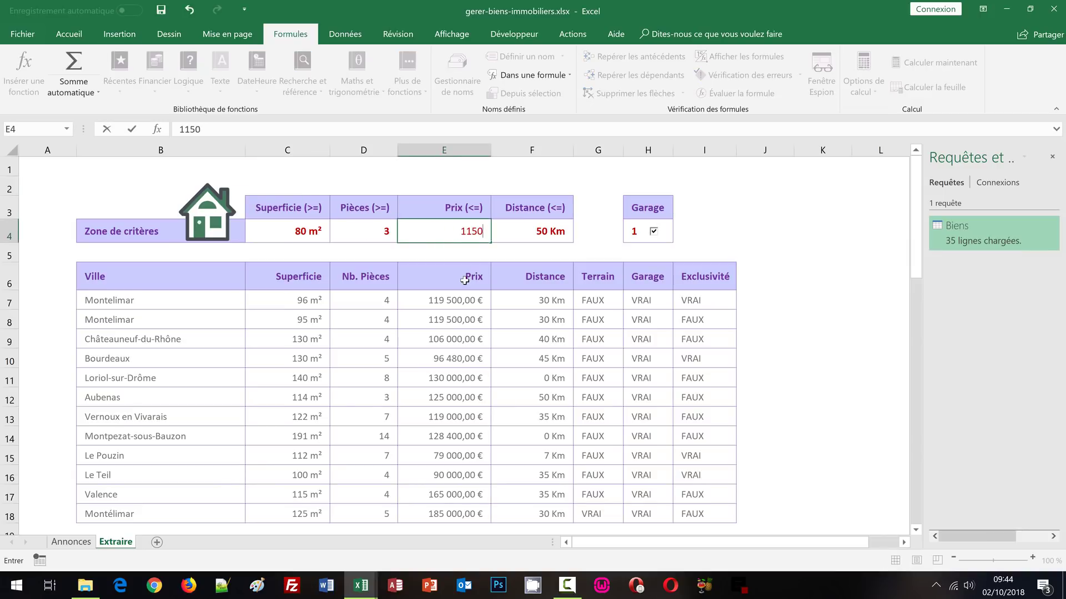
pyautogui.write('00')
pyautogui.press('Return')
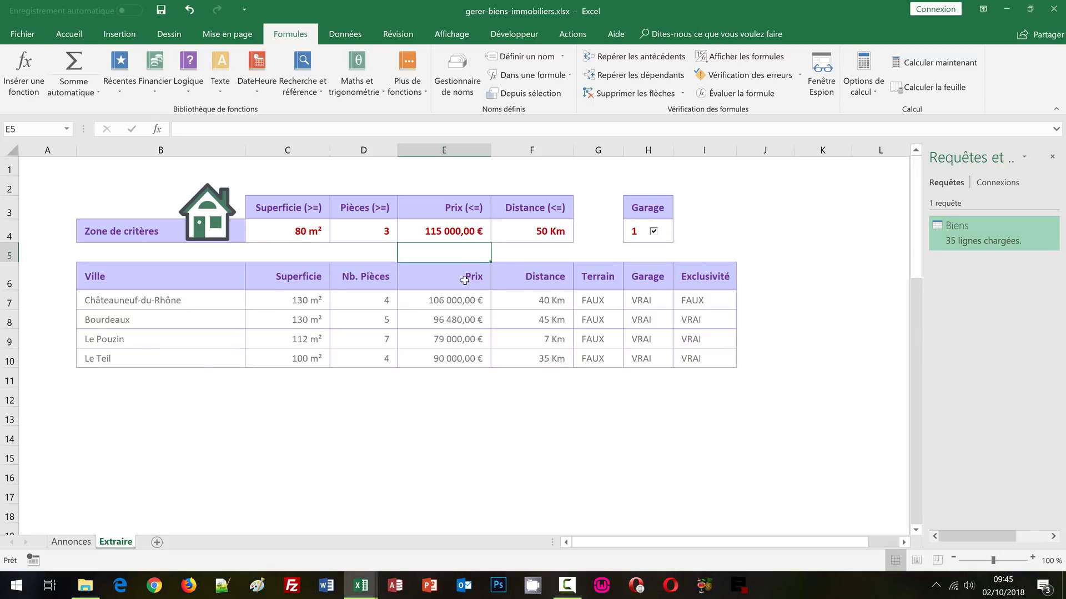
# Step: Set the minimum surface area criterion in C4 to 110
pyautogui.click(311, 237)
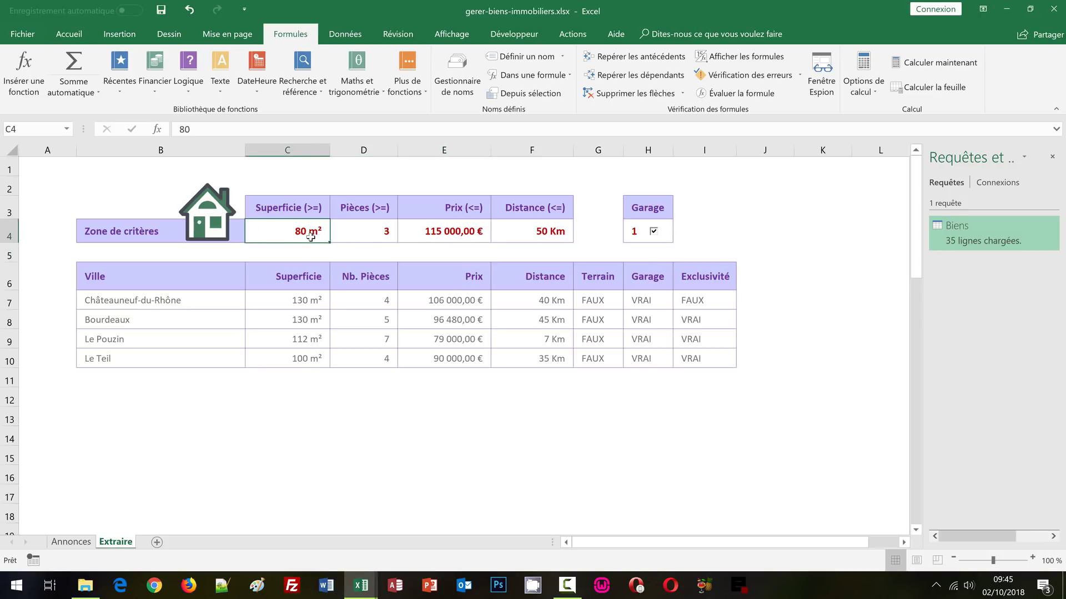
pyautogui.write('110')
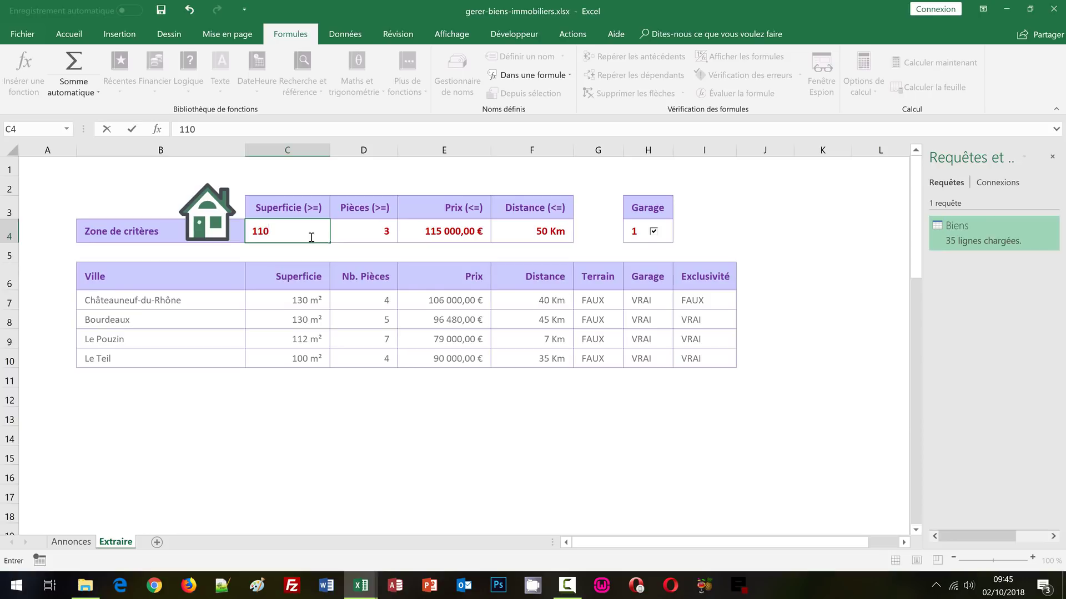
pyautogui.press('Return')
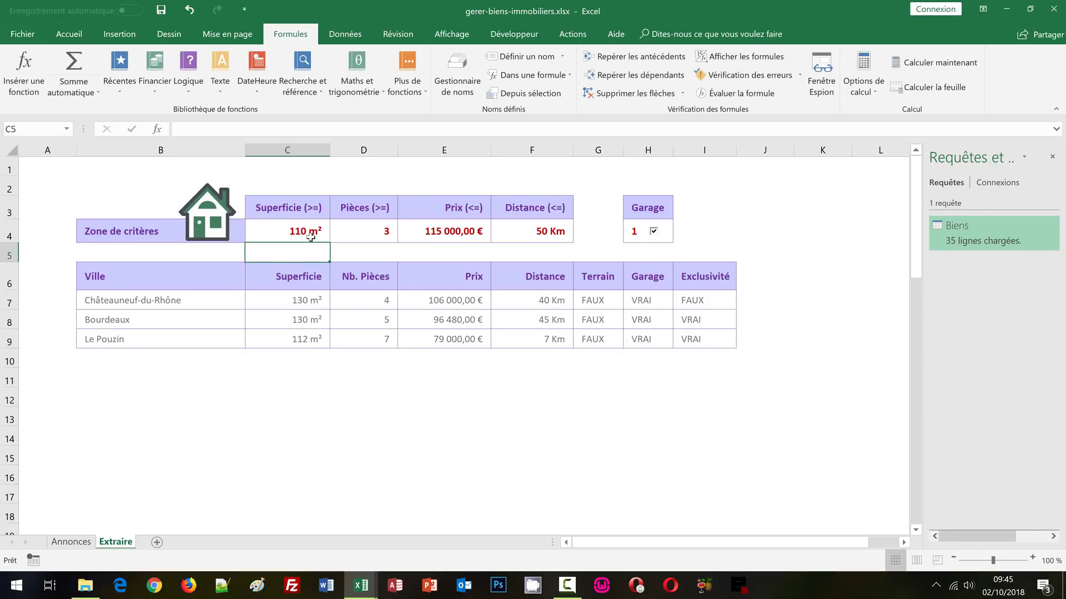